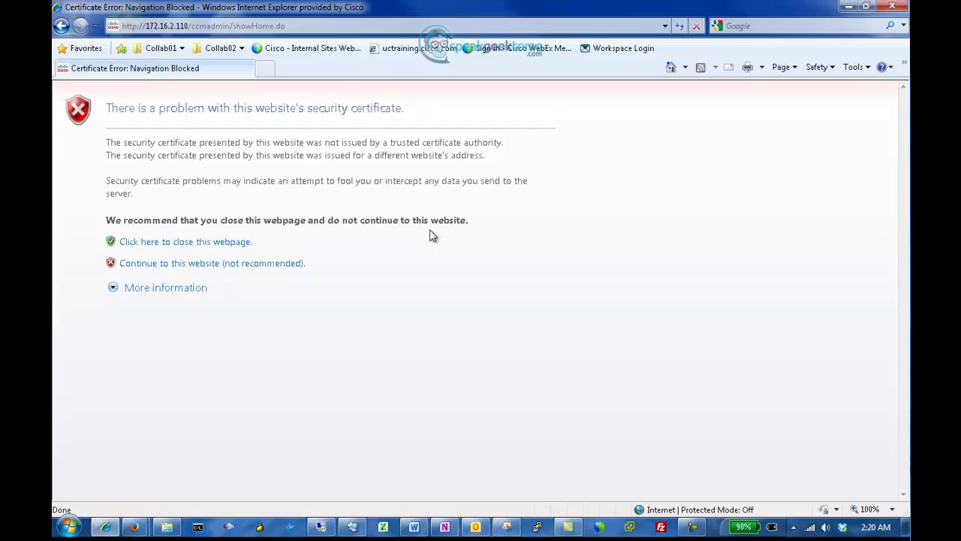
Accept the certificate warning and log in with the administrator username and password
left_click(259, 265)
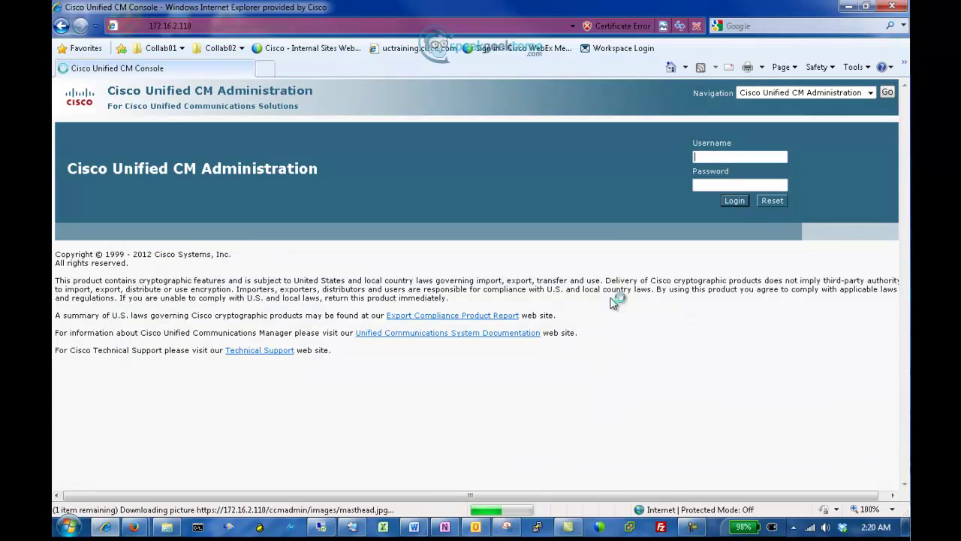
type("Administrator")
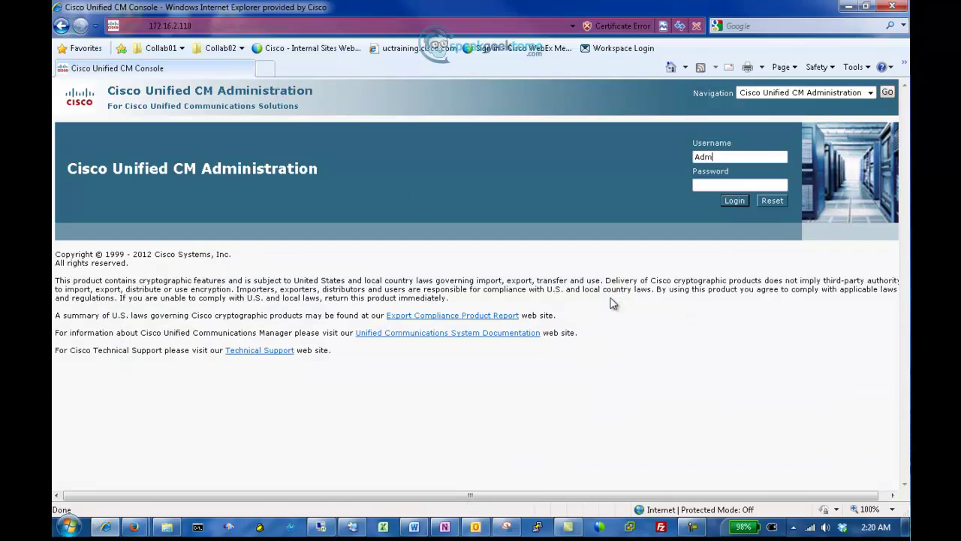
key("Tab")
key("Return")
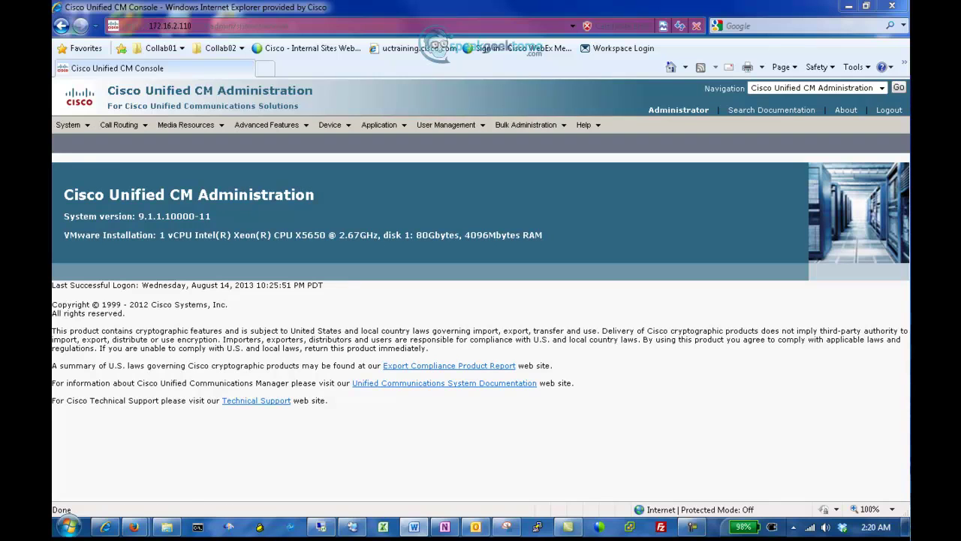
List the SIP trunk security profiles and open the Non Secure SIP Trunk Profile
mouse_move(90, 126)
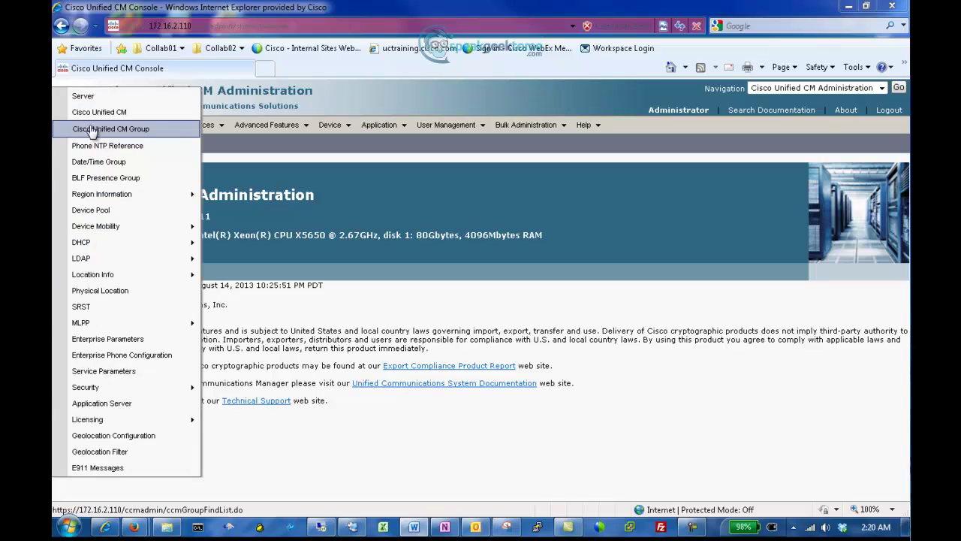
mouse_move(109, 390)
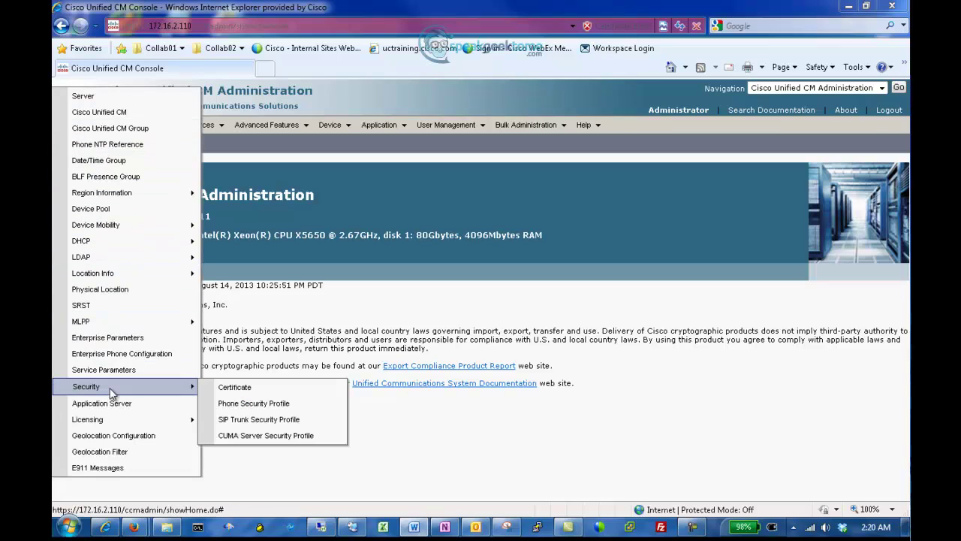
left_click(257, 425)
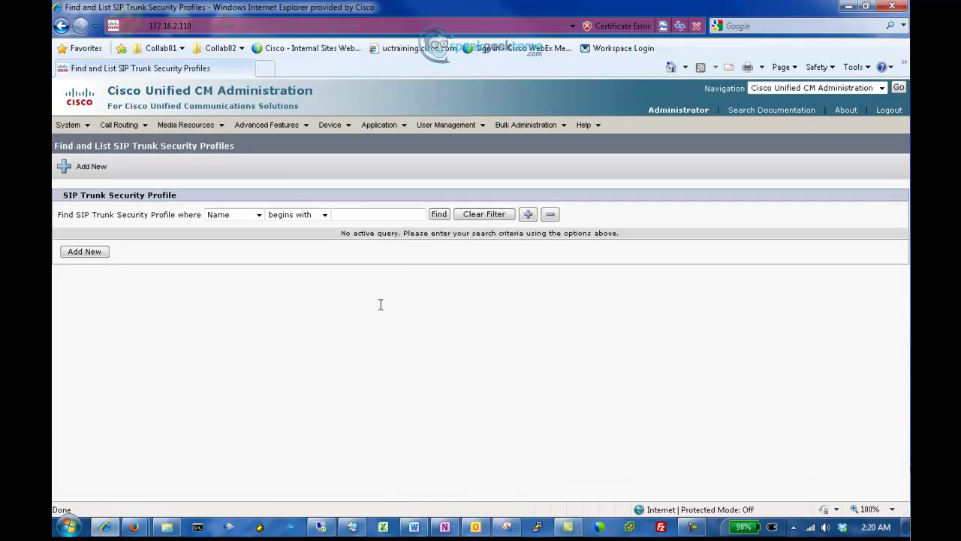
left_click(439, 216)
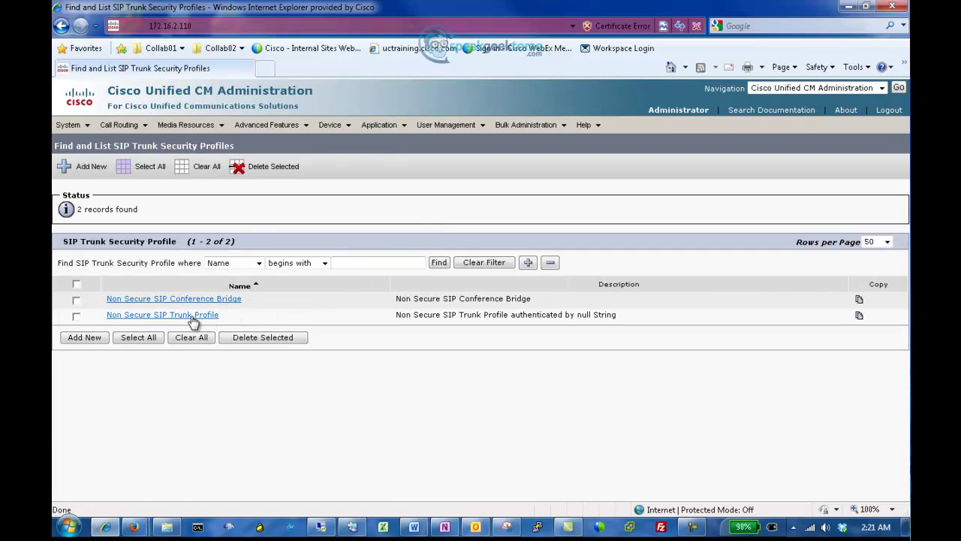
left_click(193, 316)
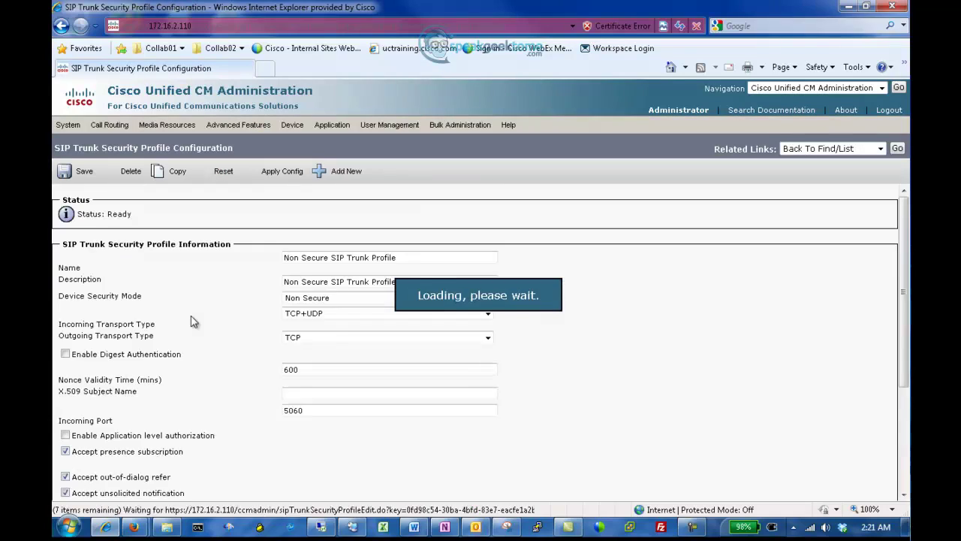
Copy the non-secure profile as 'CWMS Load Balancer' with description ending 'CWMS LB', save, and copy again
left_click(174, 177)
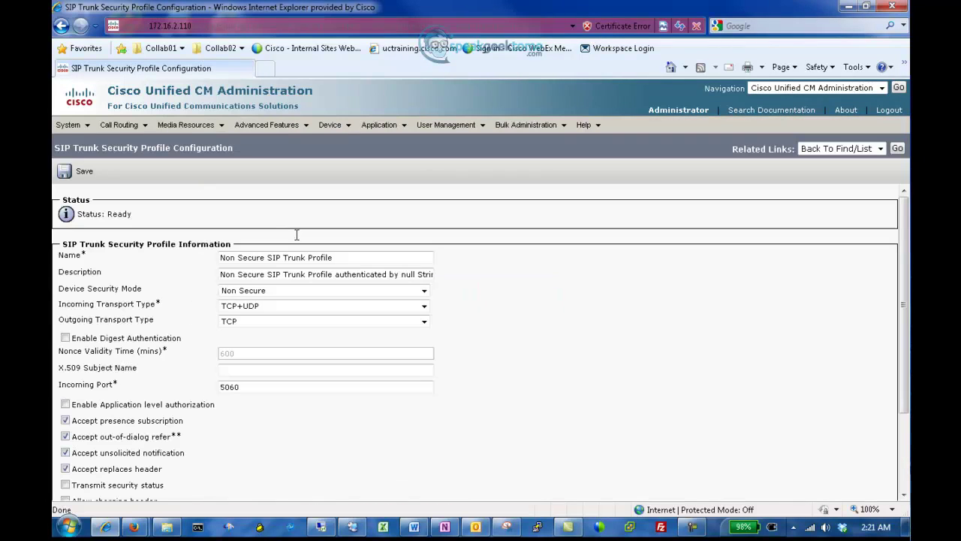
left_click_drag(339, 257, 158, 250)
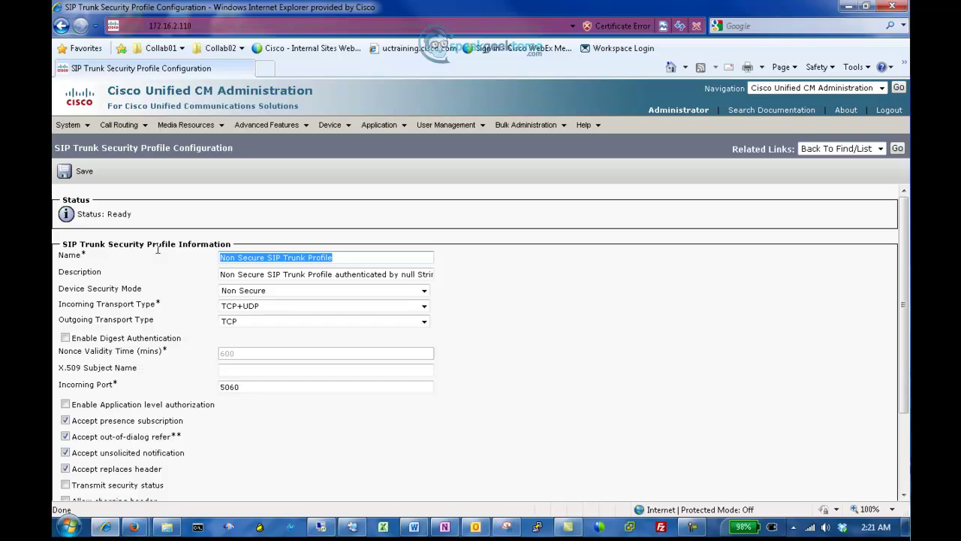
type("CWMS Load Balancer")
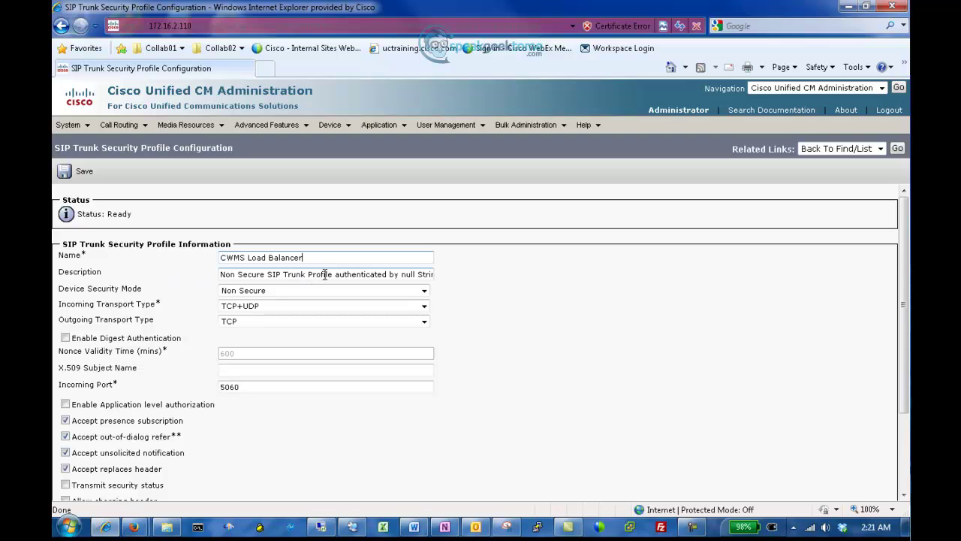
left_click_drag(335, 274, 602, 322)
type("CWMS LB")
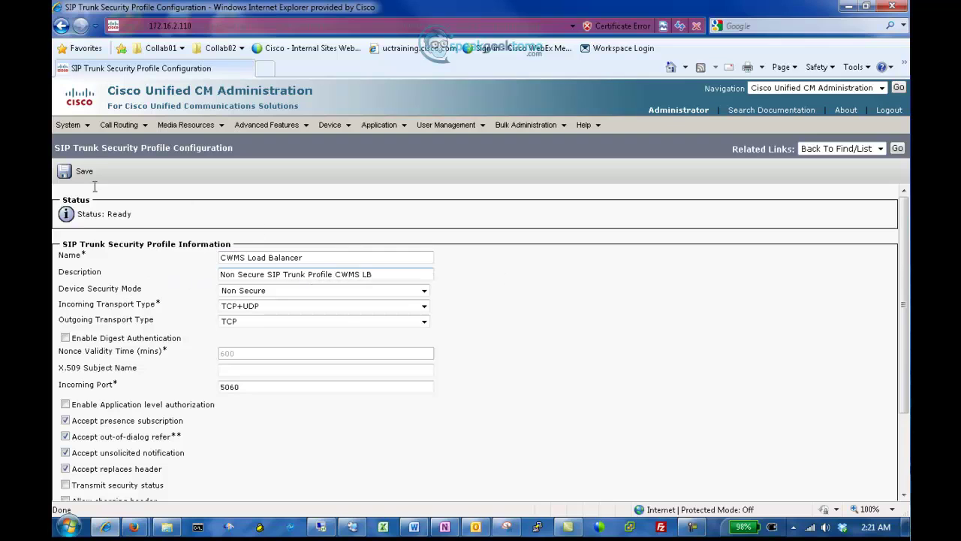
left_click(73, 177)
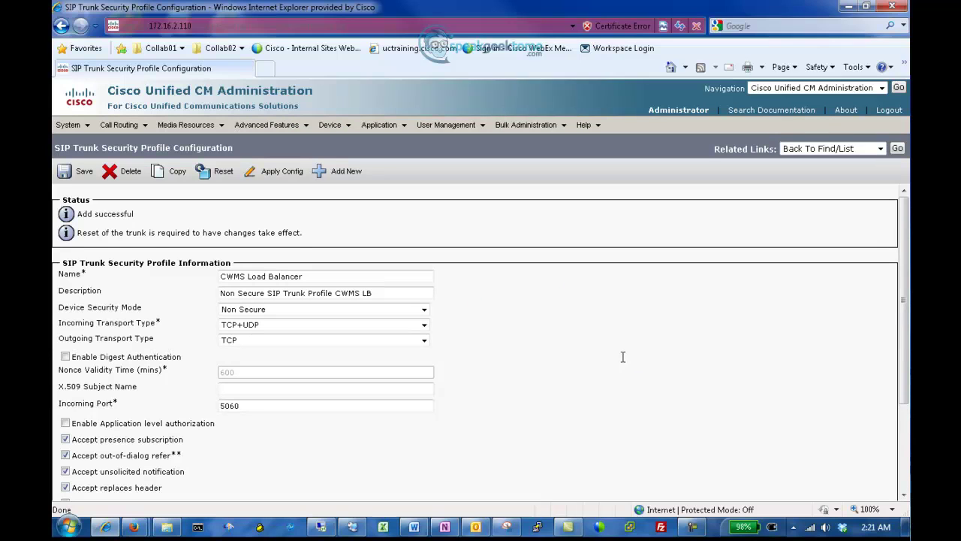
left_click(164, 185)
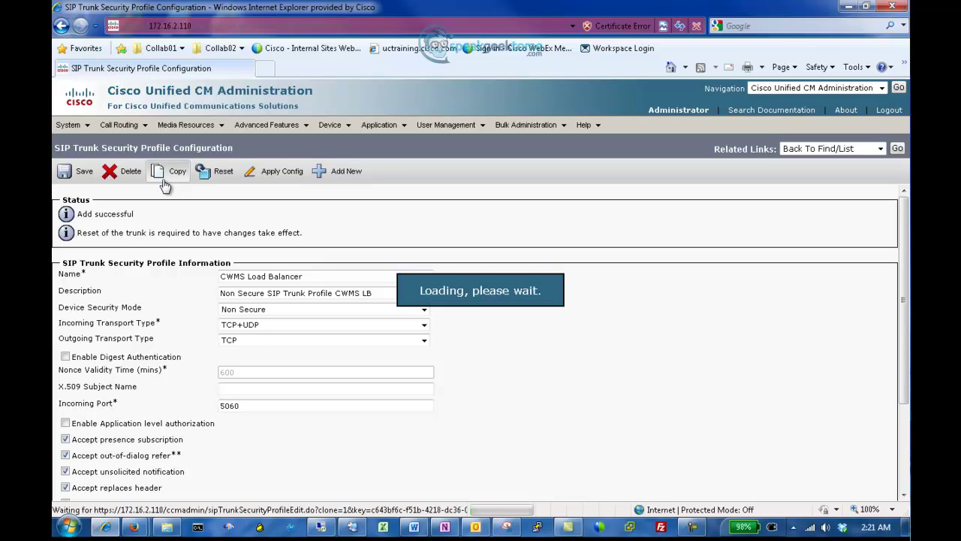
Rename the copy 'CWMS Application Server', description ending 'CWMS App SRV', incoming port 5062, and save
left_click_drag(315, 259, 260, 255)
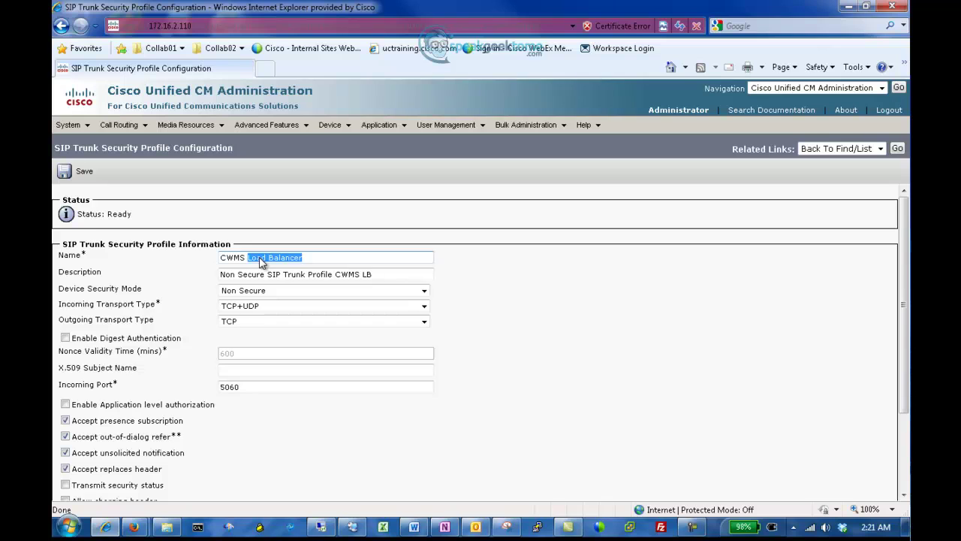
type("Applicati")
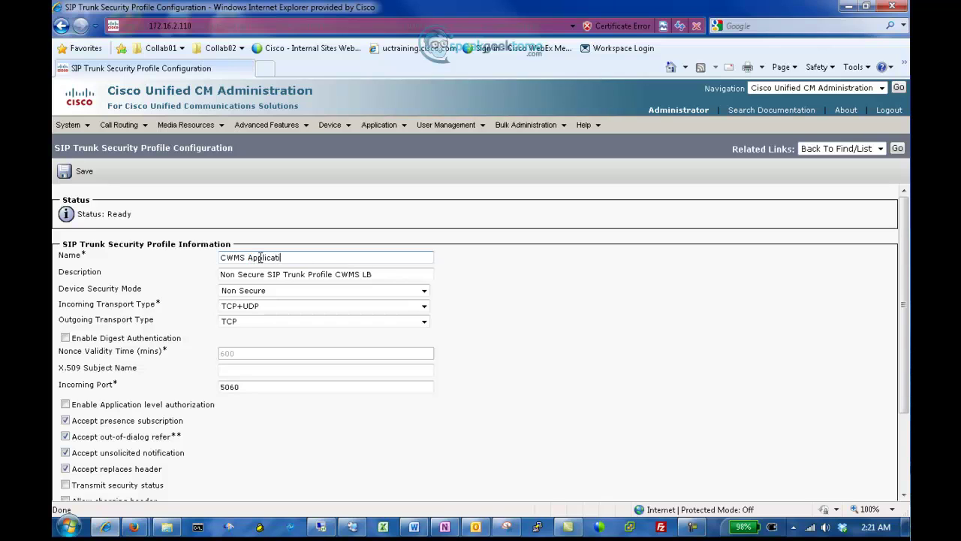
type("on Server")
left_click(389, 273)
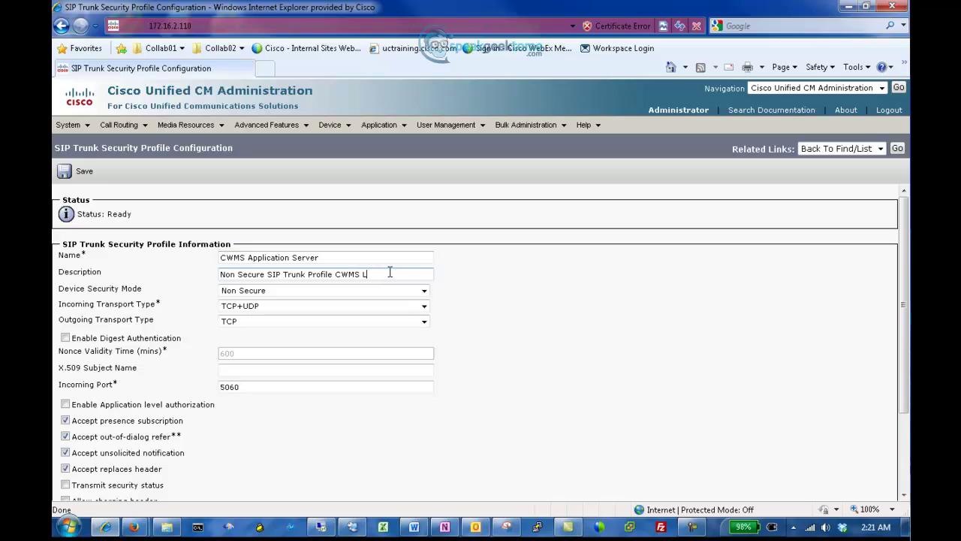
type("App SRV")
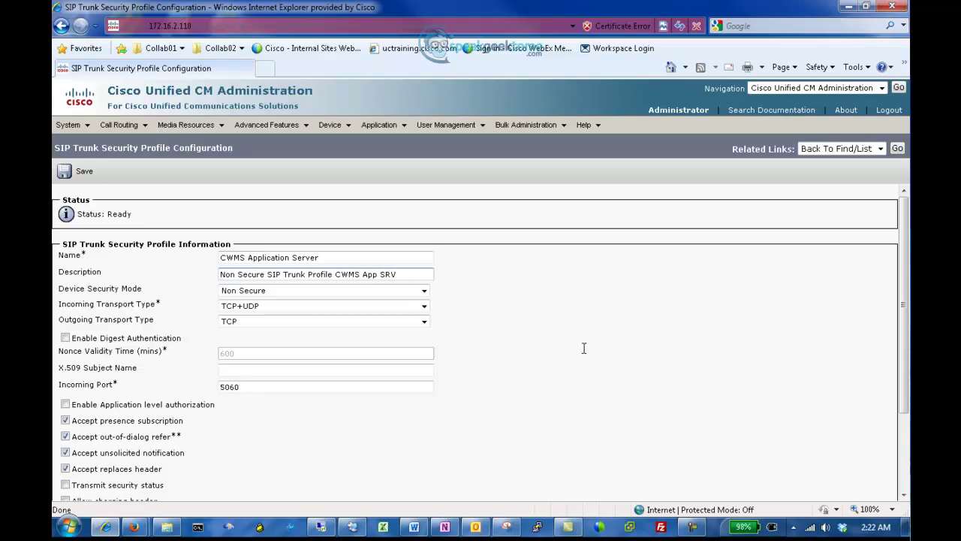
left_click(258, 389)
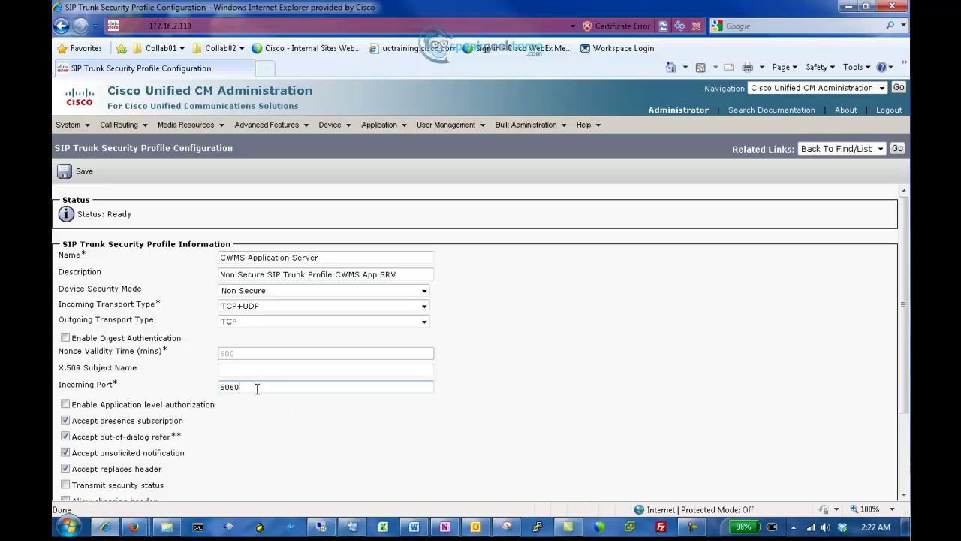
key("Return")
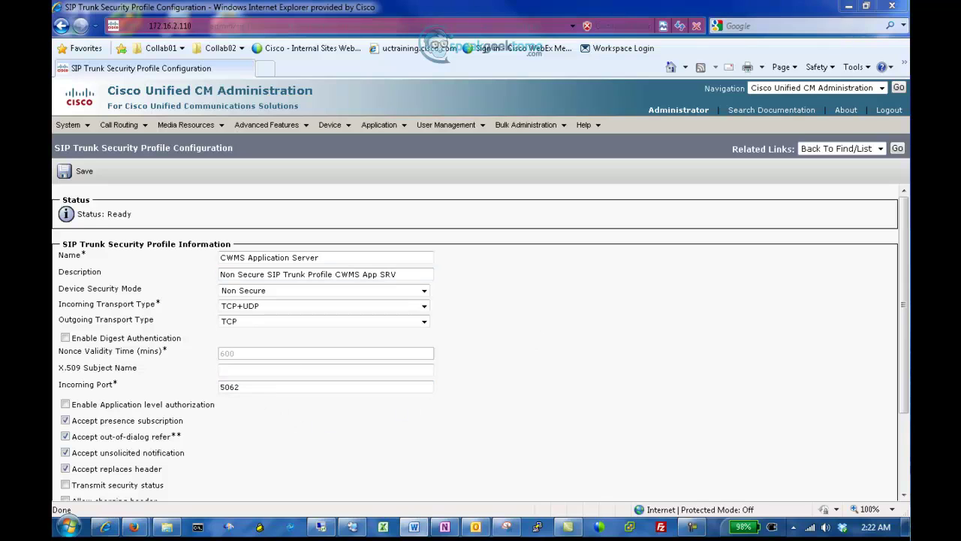
left_click(63, 174)
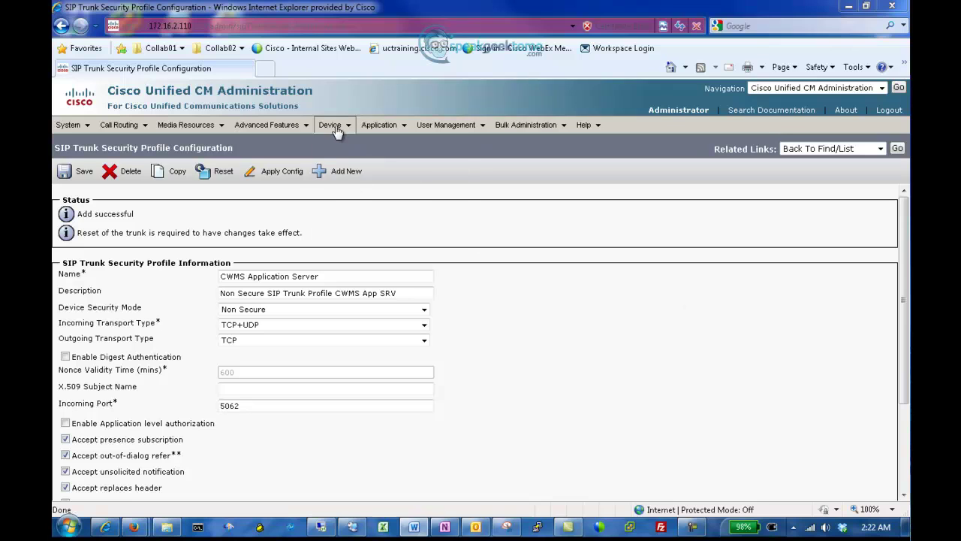
Add a new trunk of type SIP Trunk from the trunk list and continue to its settings
mouse_move(333, 126)
left_click(337, 208)
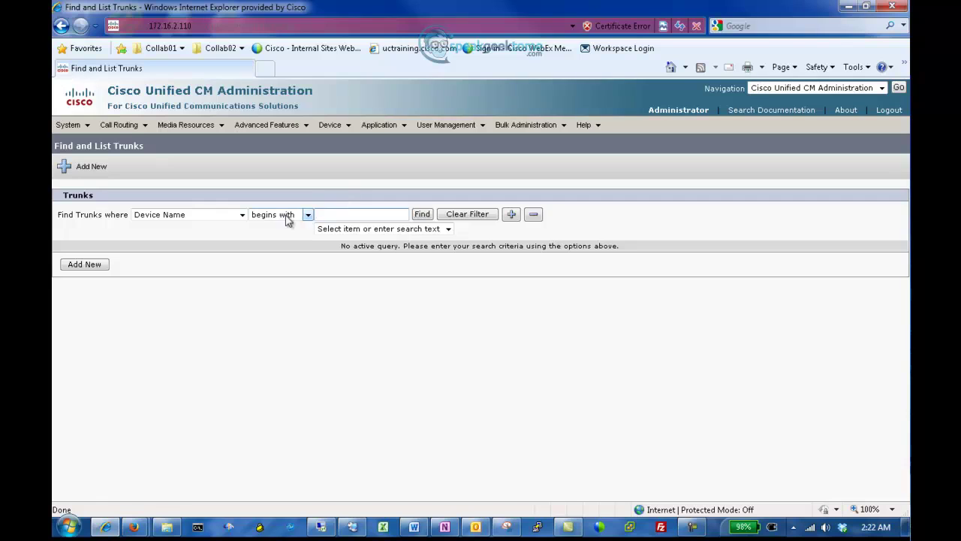
left_click(85, 264)
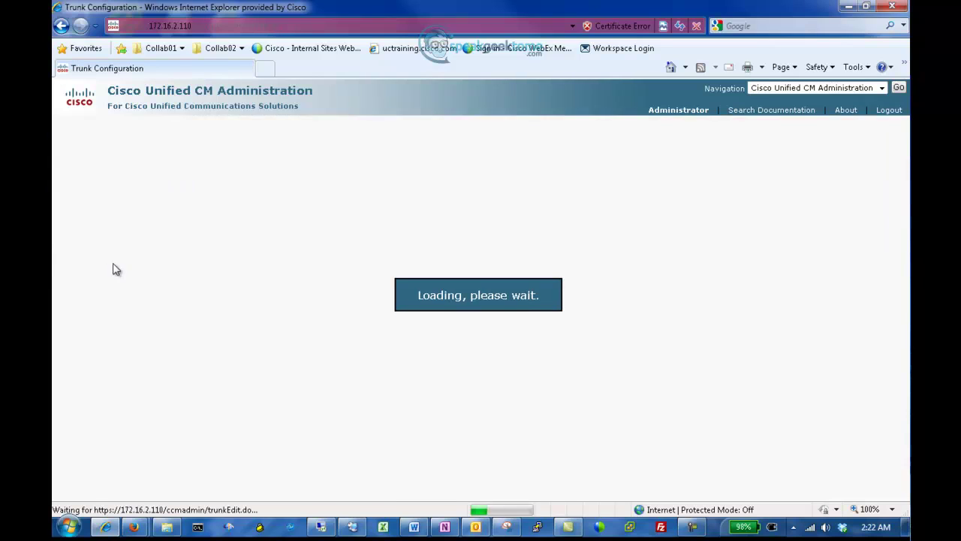
left_click(255, 259)
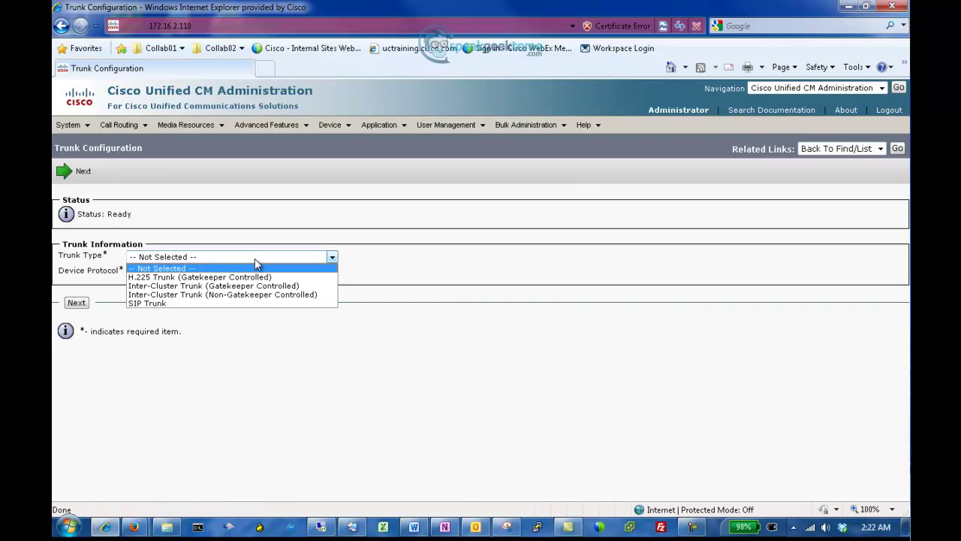
left_click(235, 304)
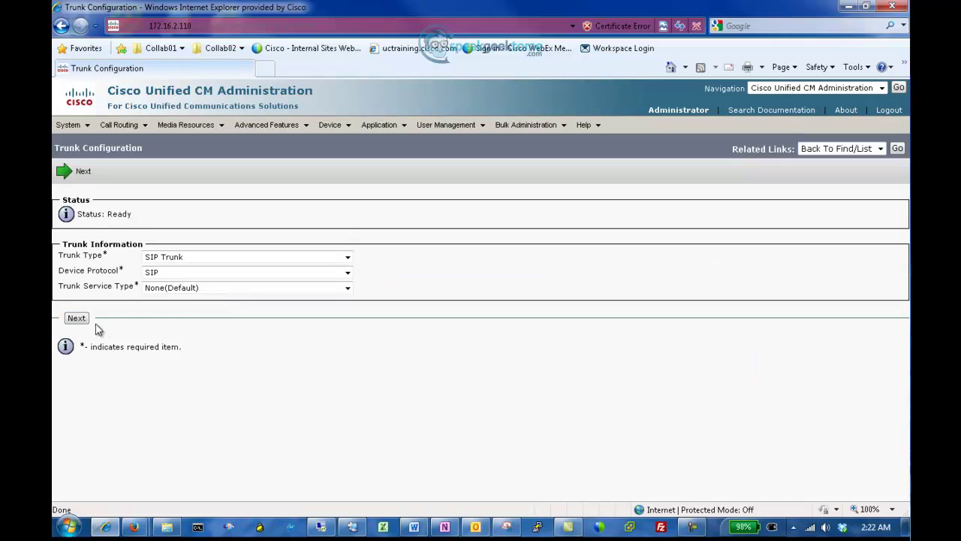
left_click(77, 319)
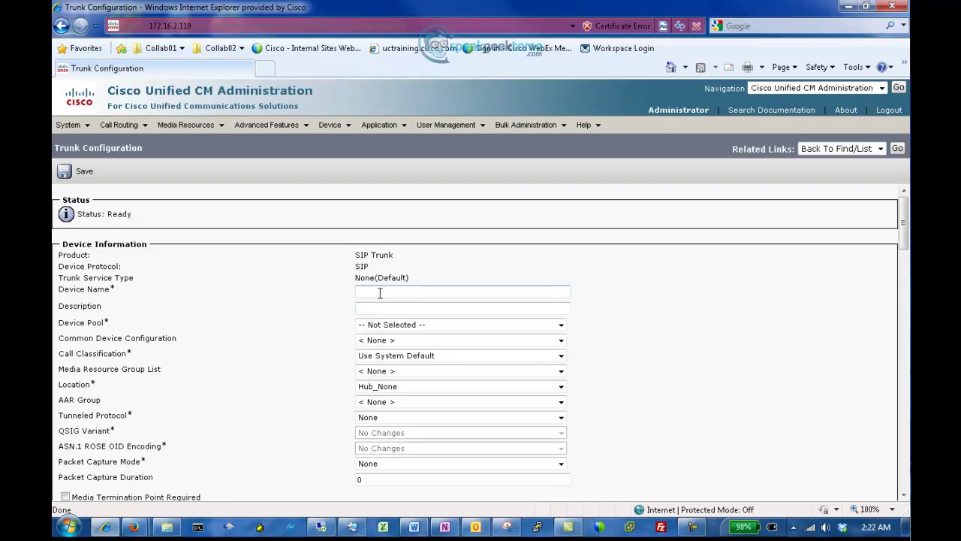
Name the trunk CWMS_LB01, describe it as 'CWMS Load Balancer 01', and choose the Default device pool
type("CWMS_LB01")
key("Tab")
type("CWM")
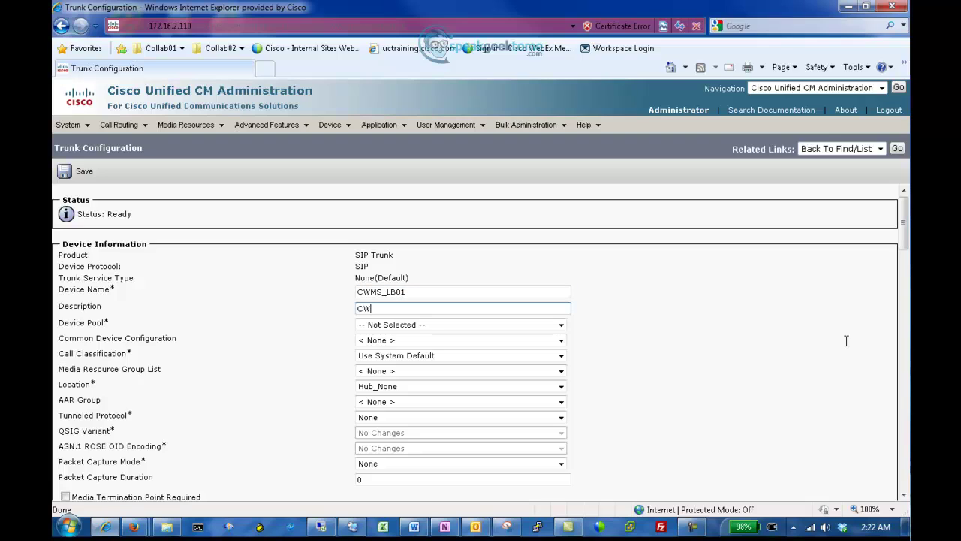
type("S Load Balancer 01")
key("Tab")
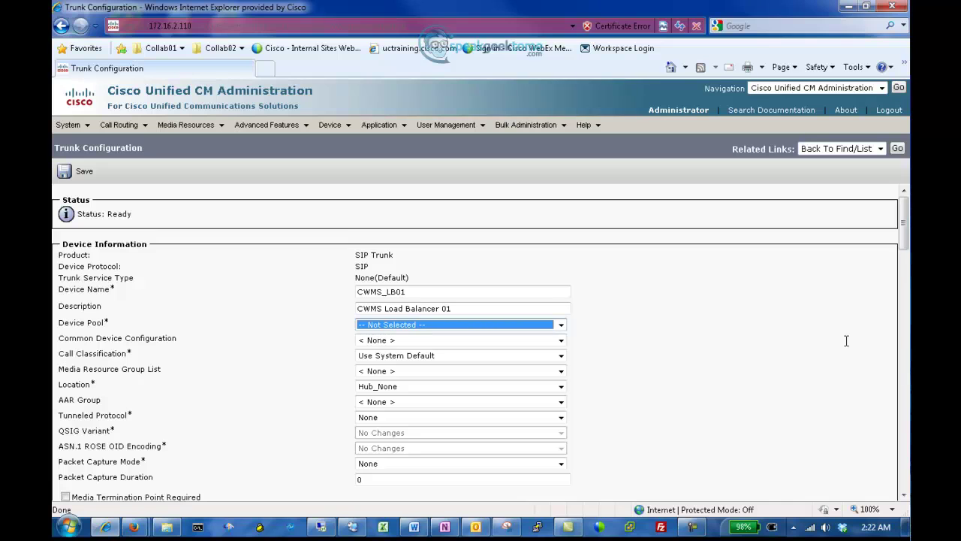
left_click(559, 326)
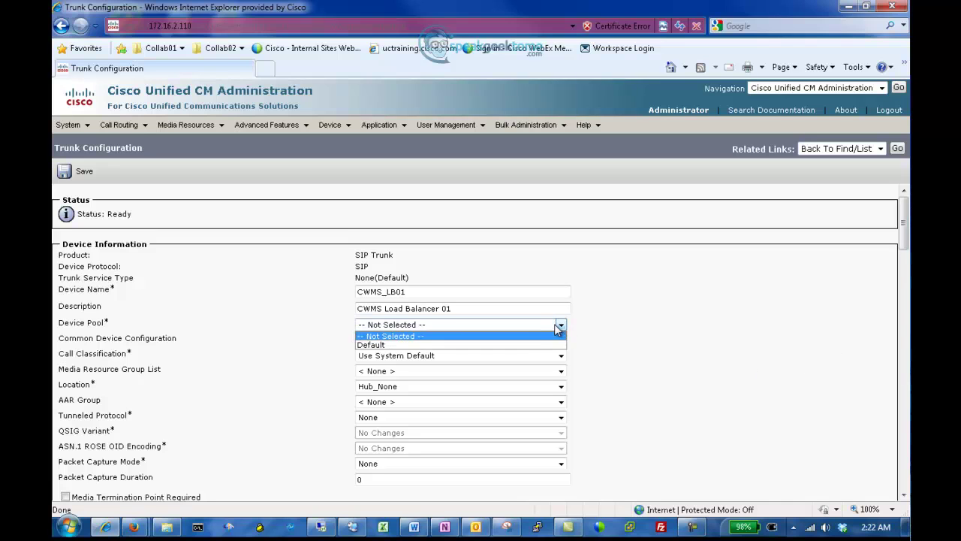
left_click(541, 345)
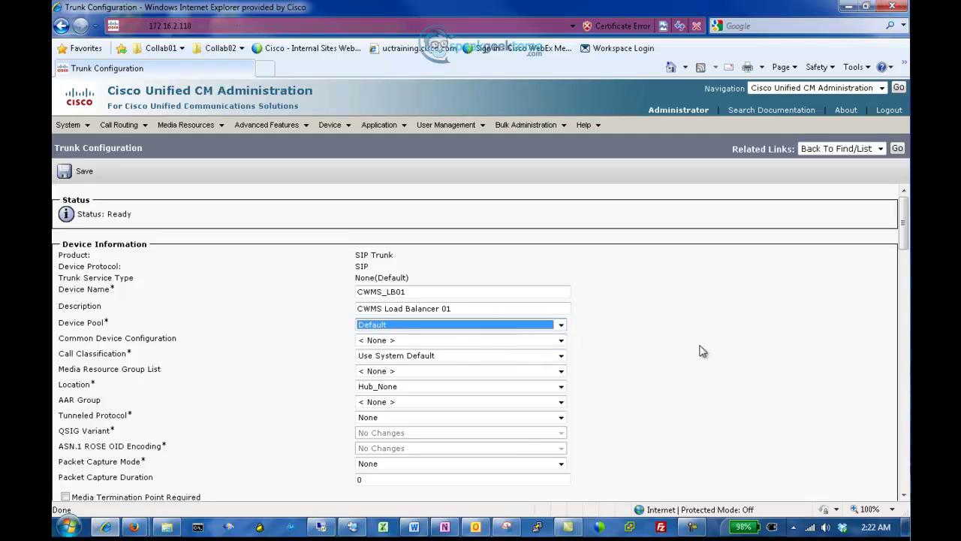
left_click_drag(904, 248, 909, 452)
Set destination 10.1.2.140, security profile CWMS Load Balancer, and SIP profile Standard SIP Profile
left_click(248, 305)
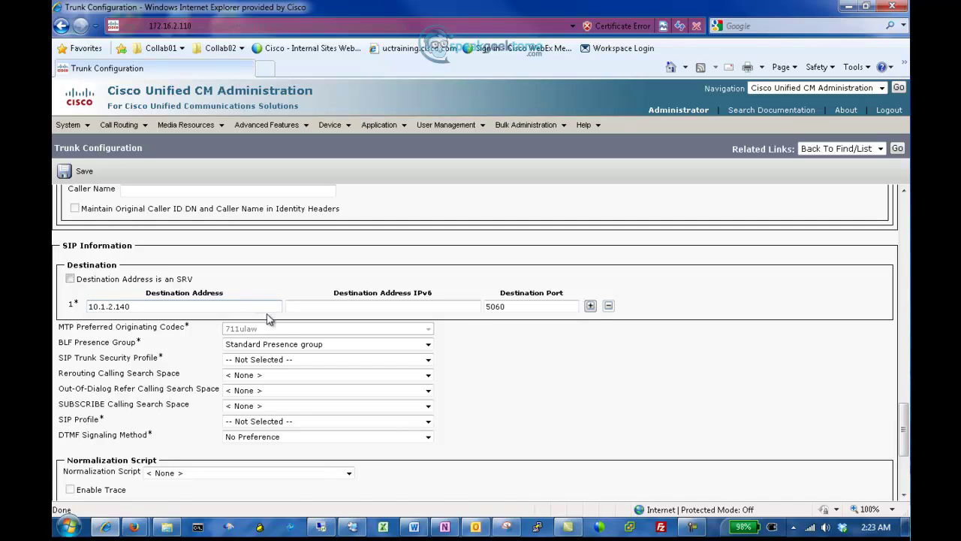
left_click(307, 345)
left_click(308, 354)
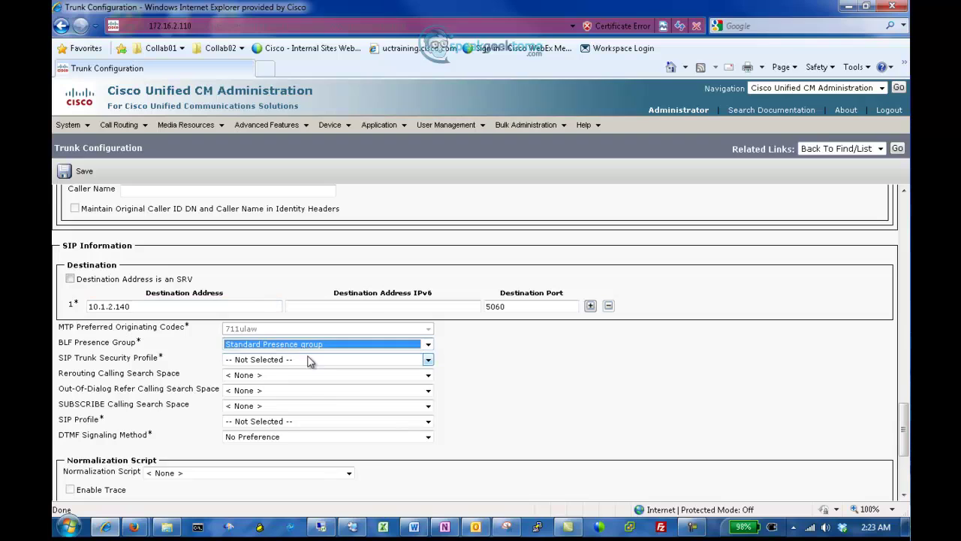
left_click(307, 361)
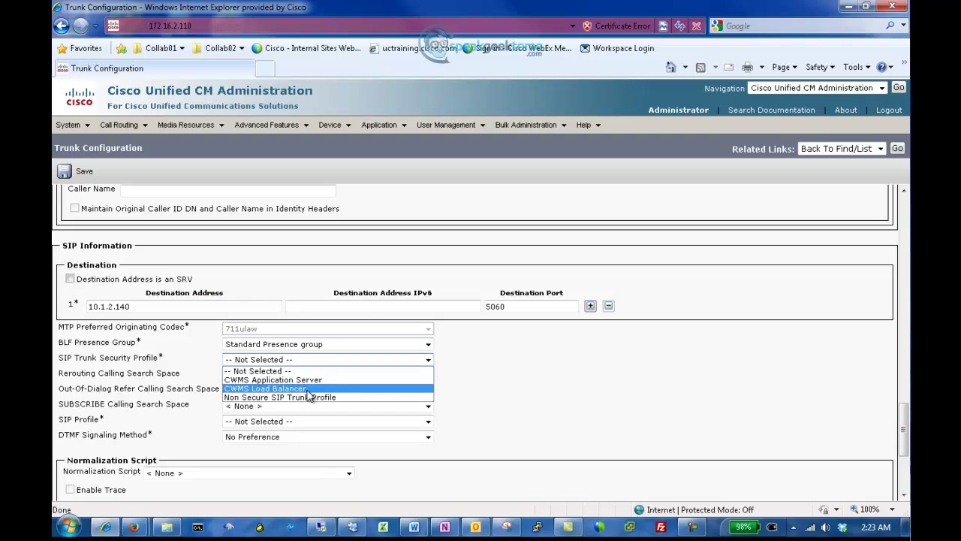
left_click(308, 389)
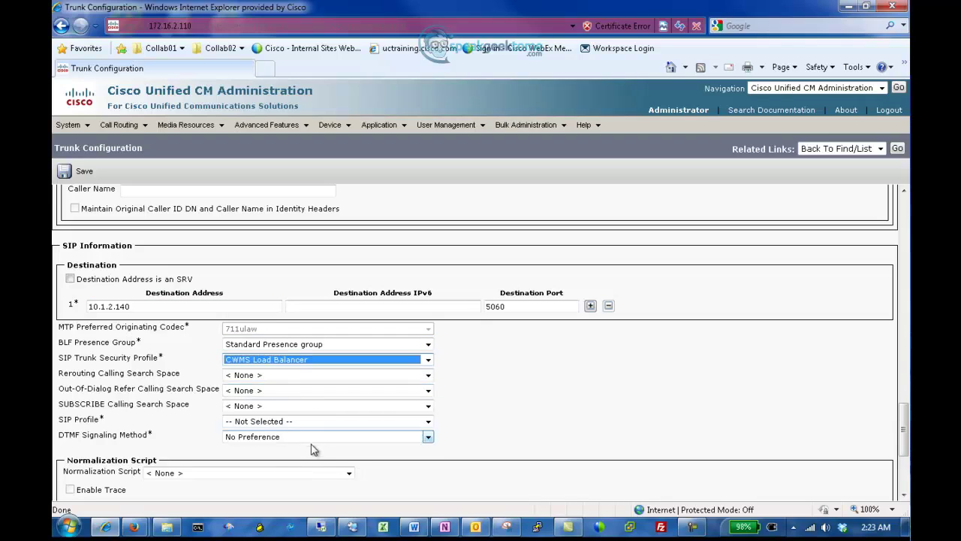
left_click(310, 421)
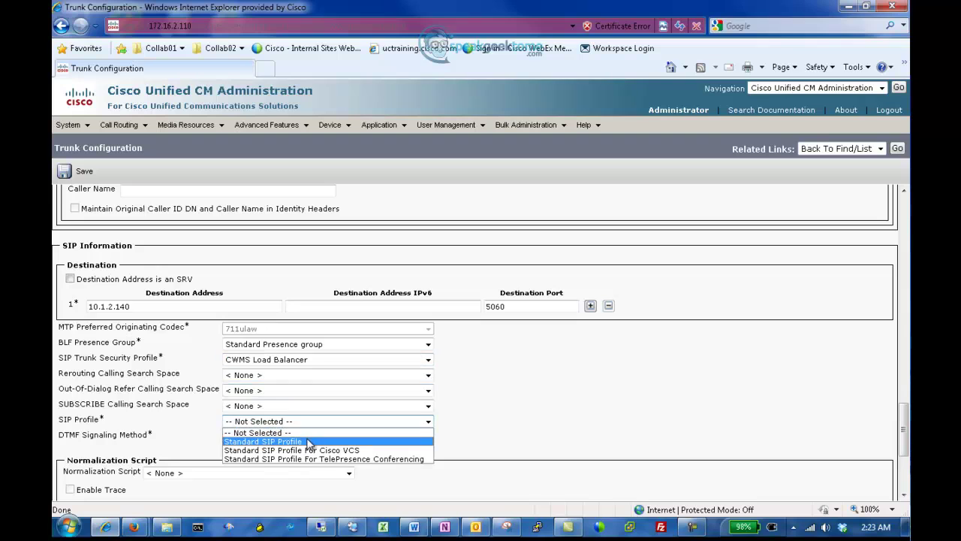
left_click(311, 441)
Save the CWMS_LB01 trunk, acknowledge the warning, and reset the trunk
left_click(80, 173)
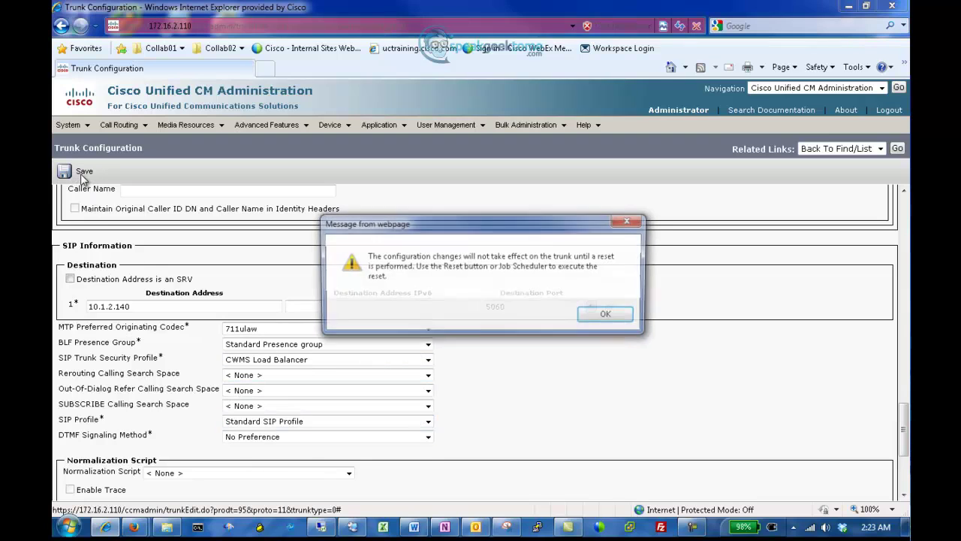
left_click(607, 315)
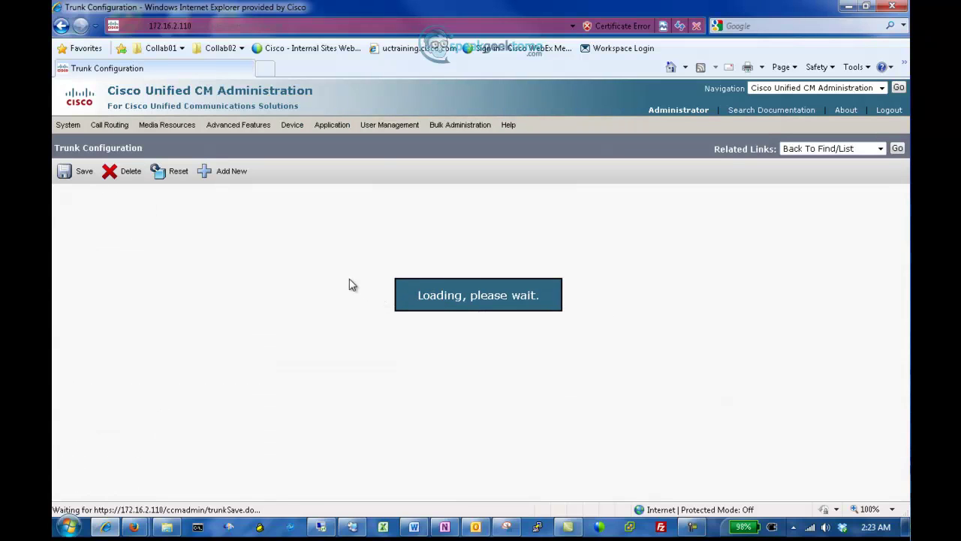
left_click(171, 180)
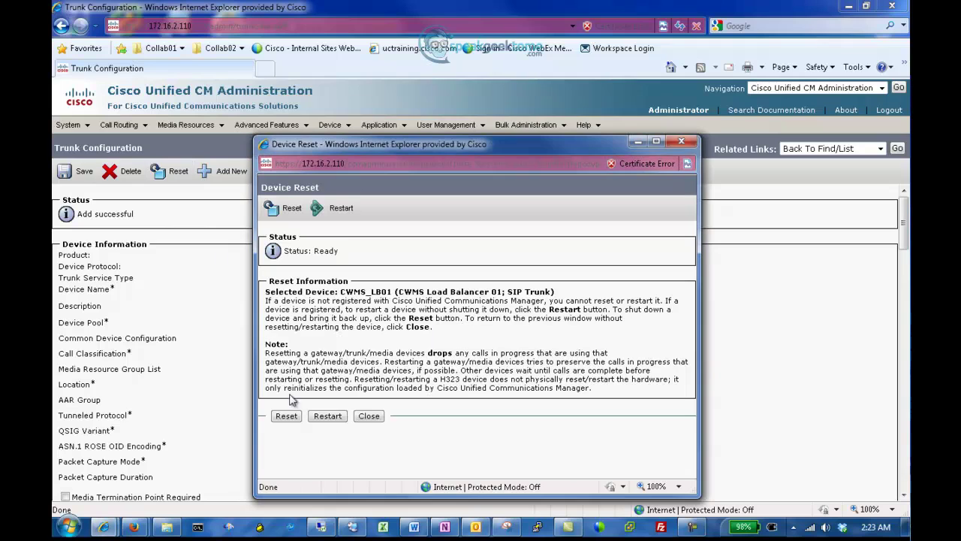
left_click(288, 417)
left_click(368, 419)
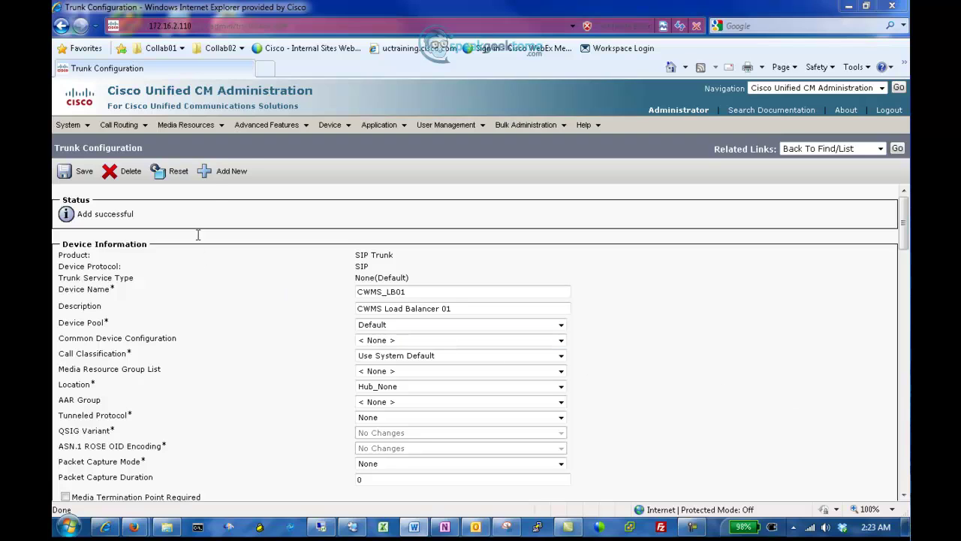
Start another new trunk with trunk type SIP Trunk
left_click(216, 171)
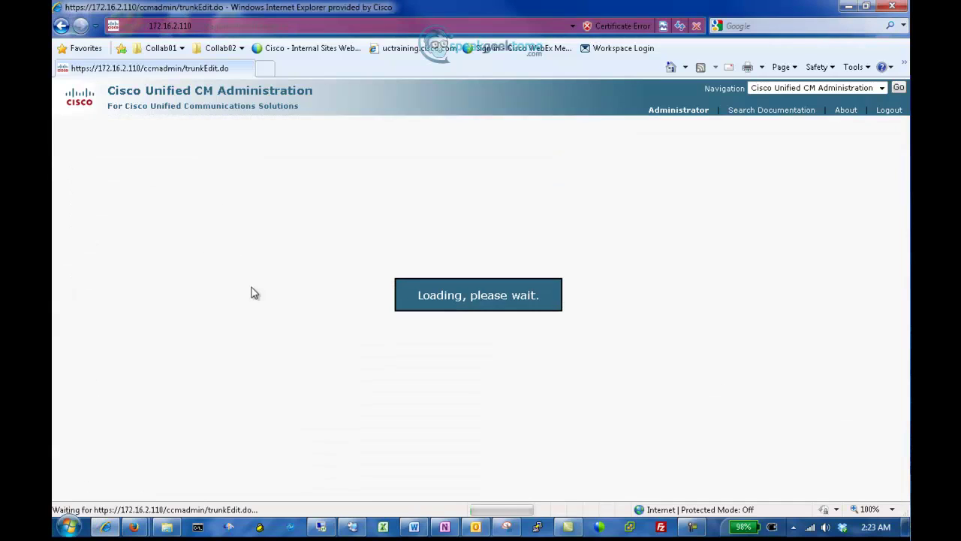
left_click(228, 257)
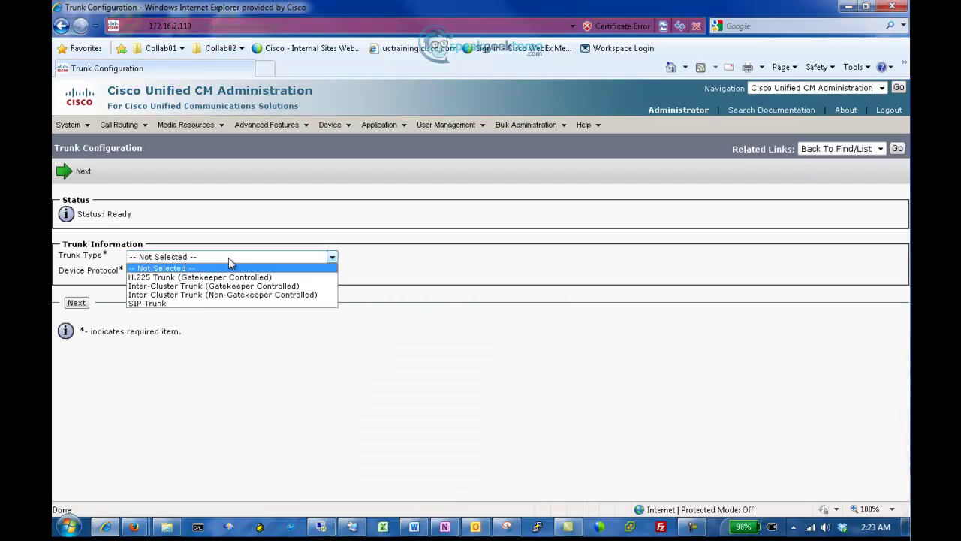
left_click(230, 302)
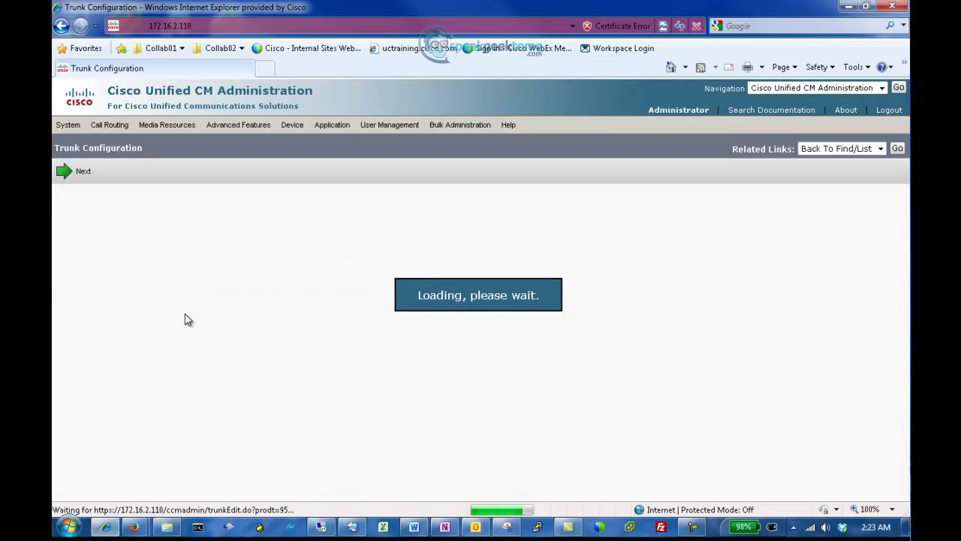
left_click(76, 318)
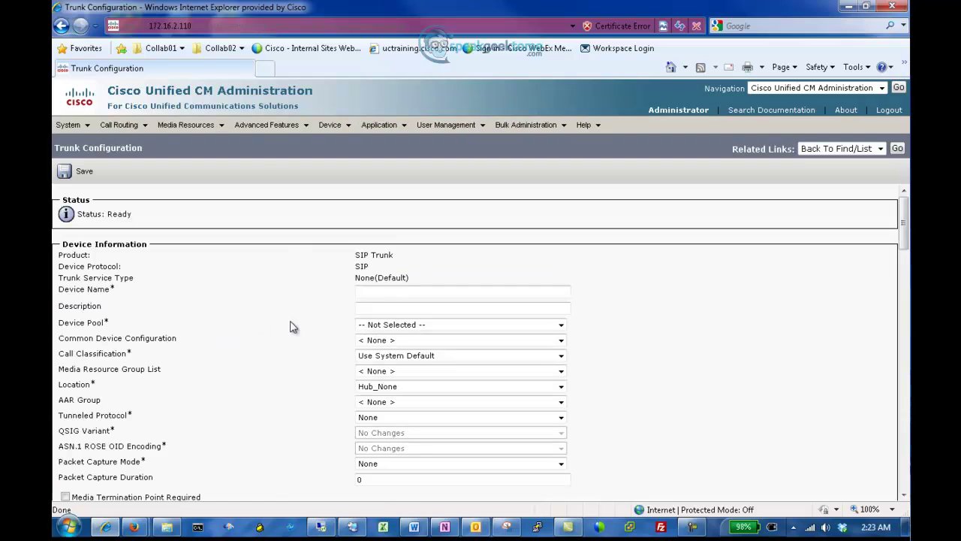
Name it CWMS_LB02, describe it as 'CWMS Load Balancer 02', and select the Default device pool
left_click(400, 290)
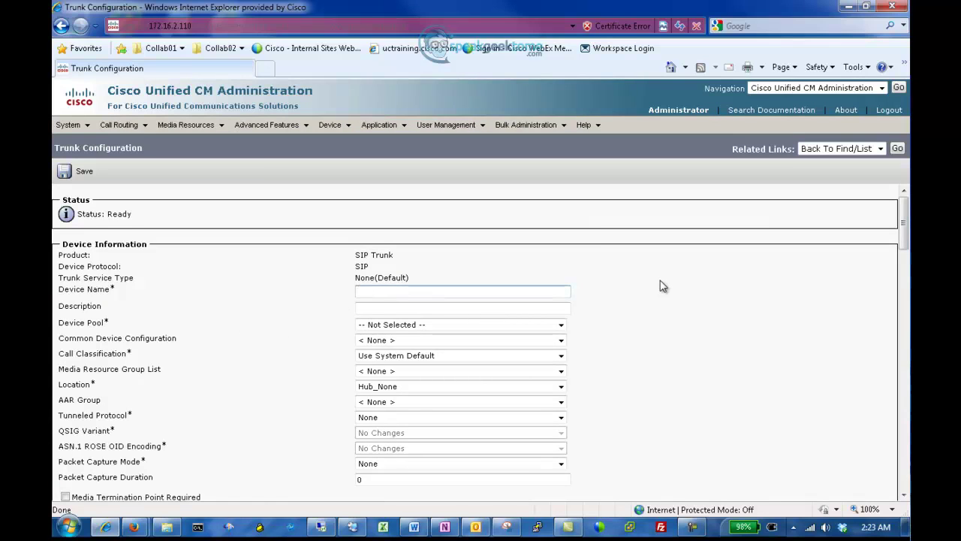
type("CWMS_LB02")
key("Tab")
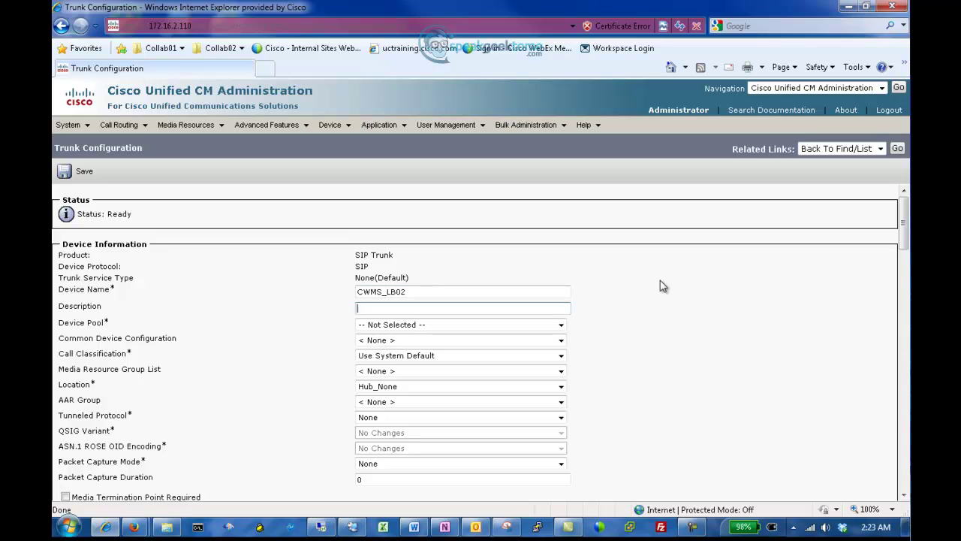
type("WMS Load Balancer 02")
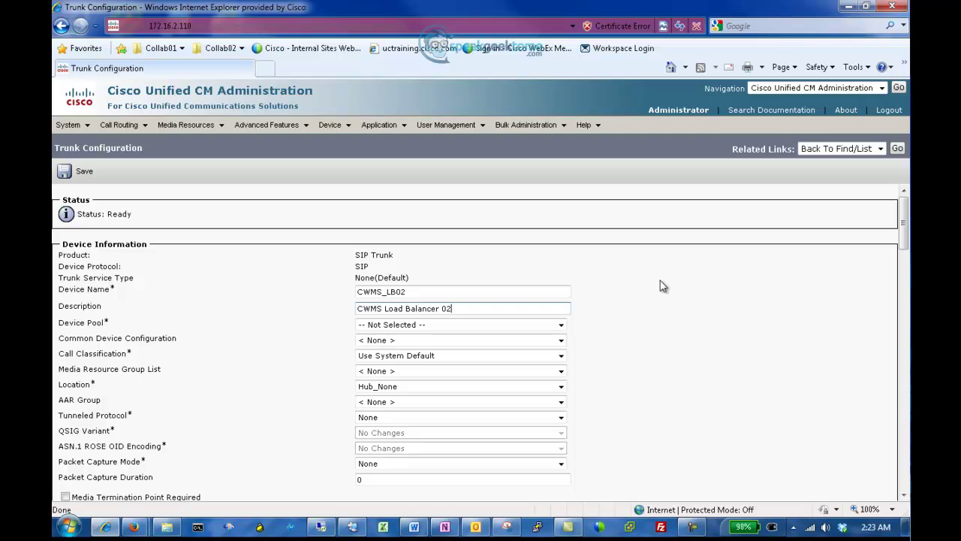
key("Tab")
key("Down")
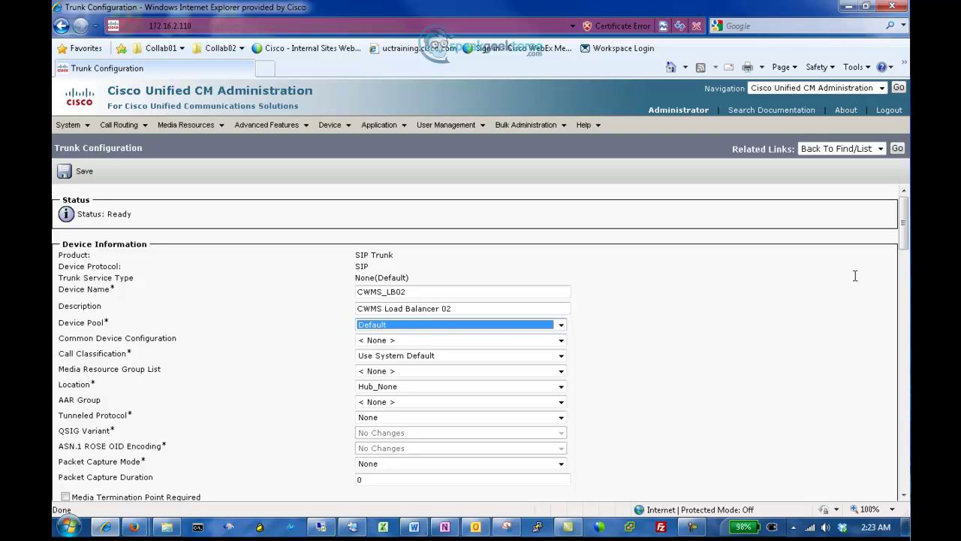
left_click_drag(905, 241, 902, 447)
Set destination 10.1.2.141, security profile CWMS Load Balancer, and SIP profile Standard SIP Profile
left_click(182, 312)
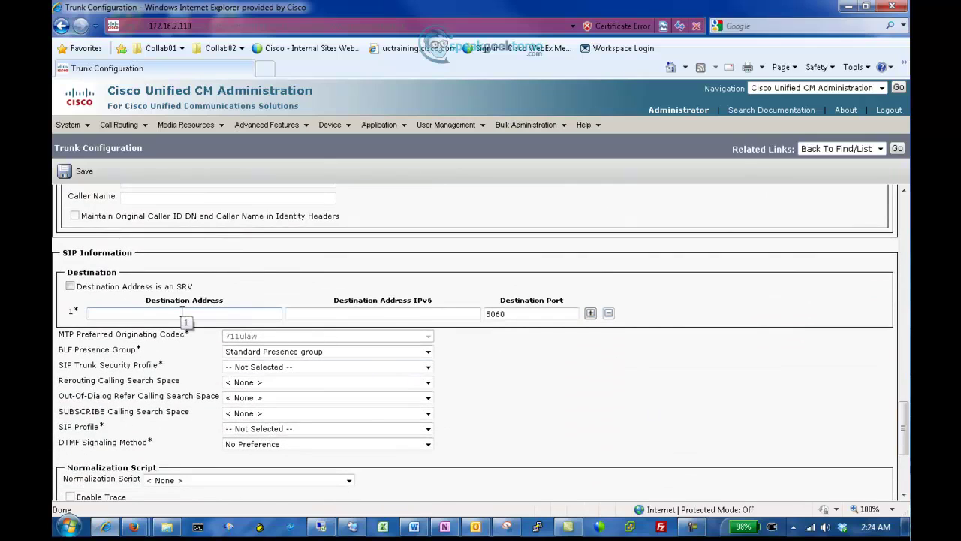
type("10.1.2.141")
left_click(285, 367)
left_click(285, 396)
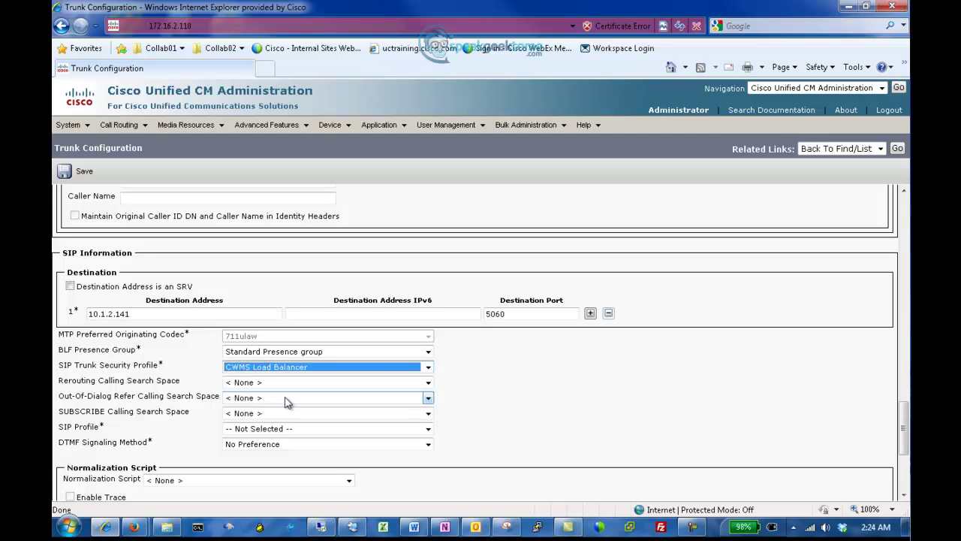
left_click(284, 429)
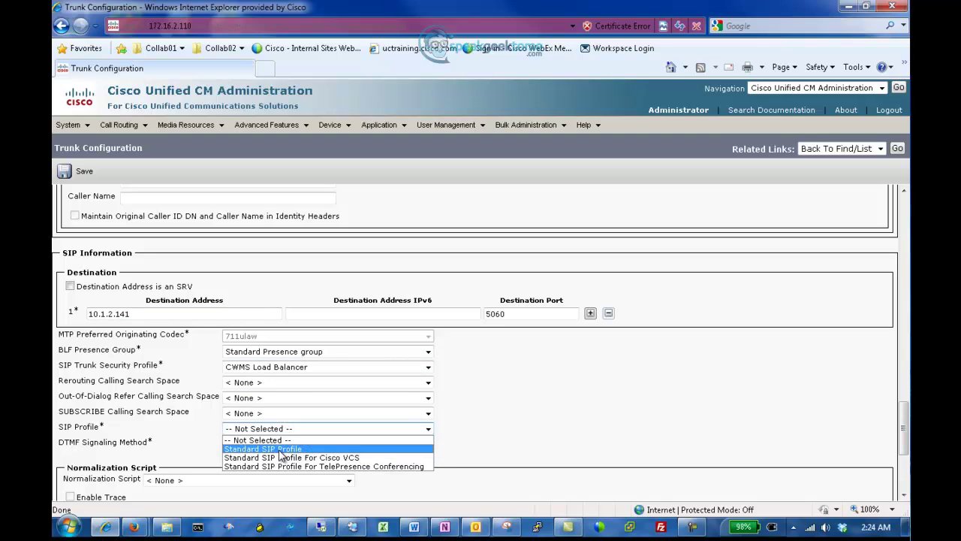
left_click(278, 448)
Save and reset the CWMS_LB02 trunk, then begin adding a new trunk
left_click(81, 173)
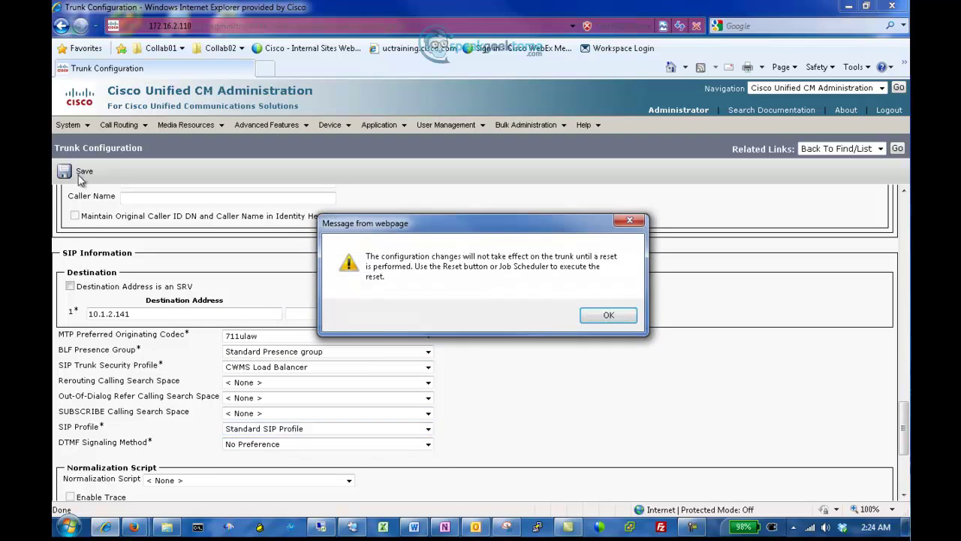
left_click(609, 315)
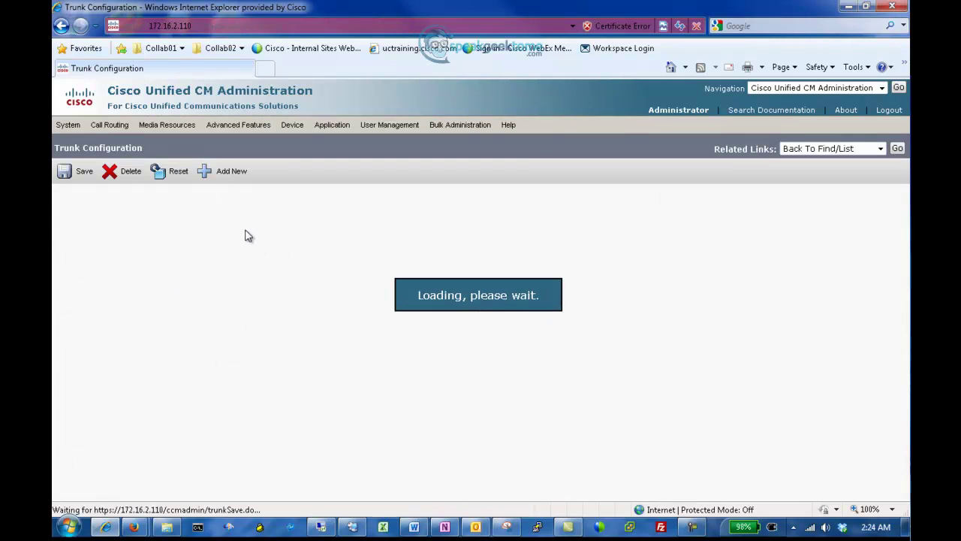
left_click(176, 172)
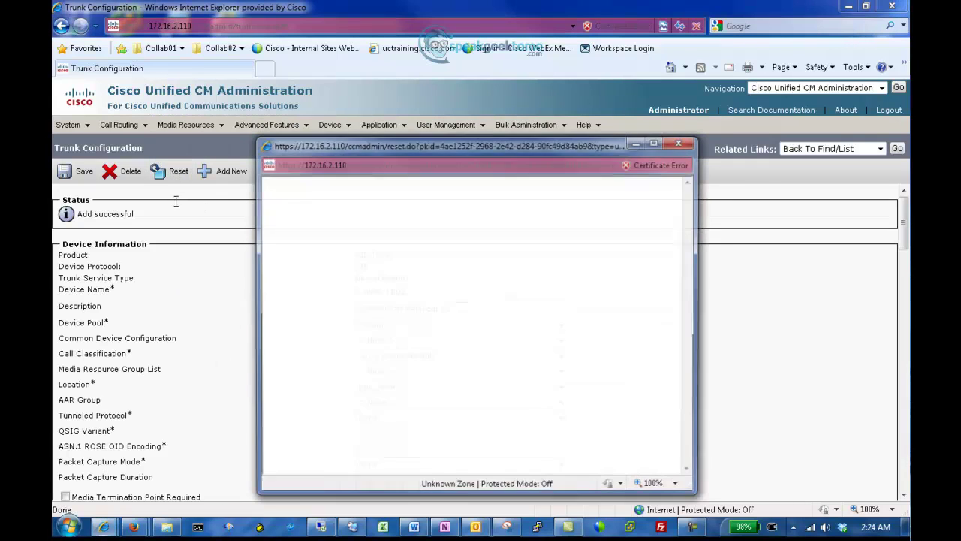
left_click(286, 416)
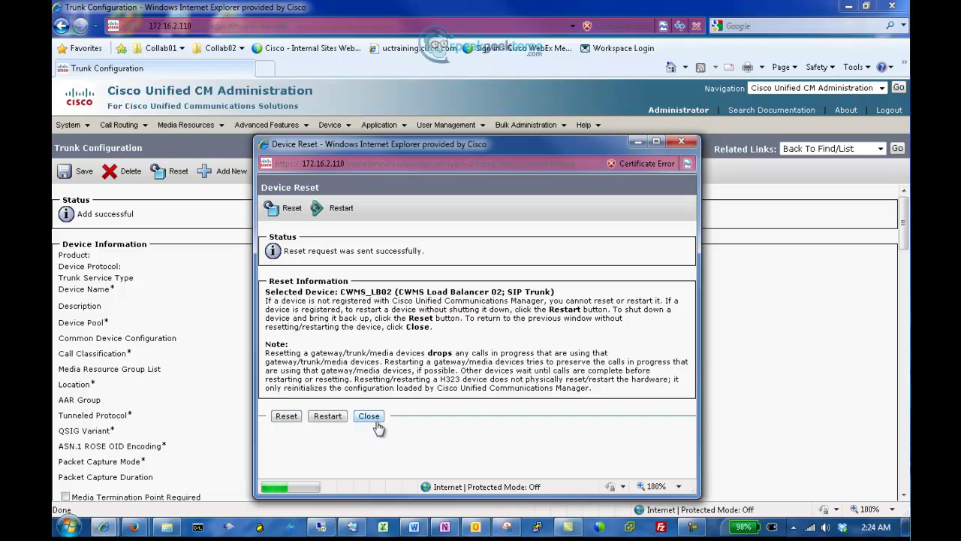
left_click(368, 416)
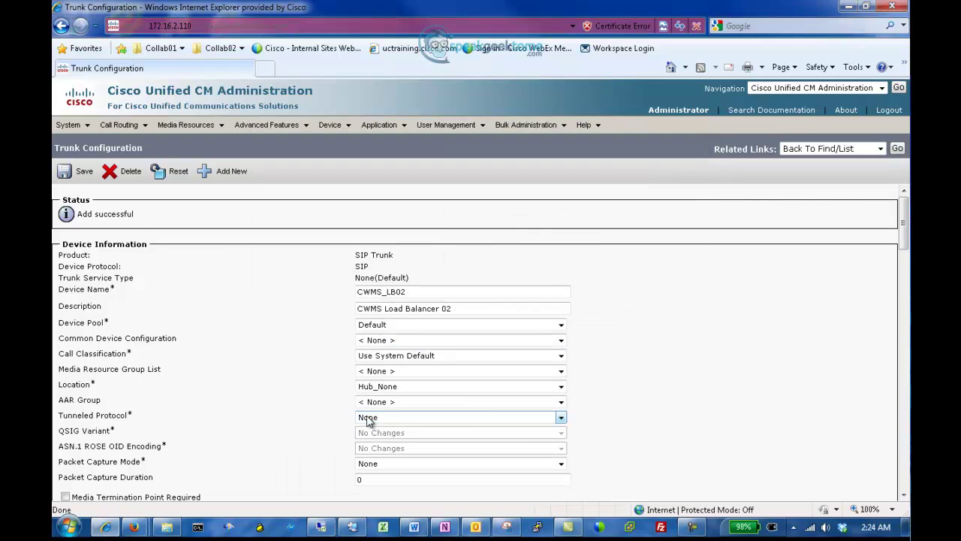
left_click(225, 173)
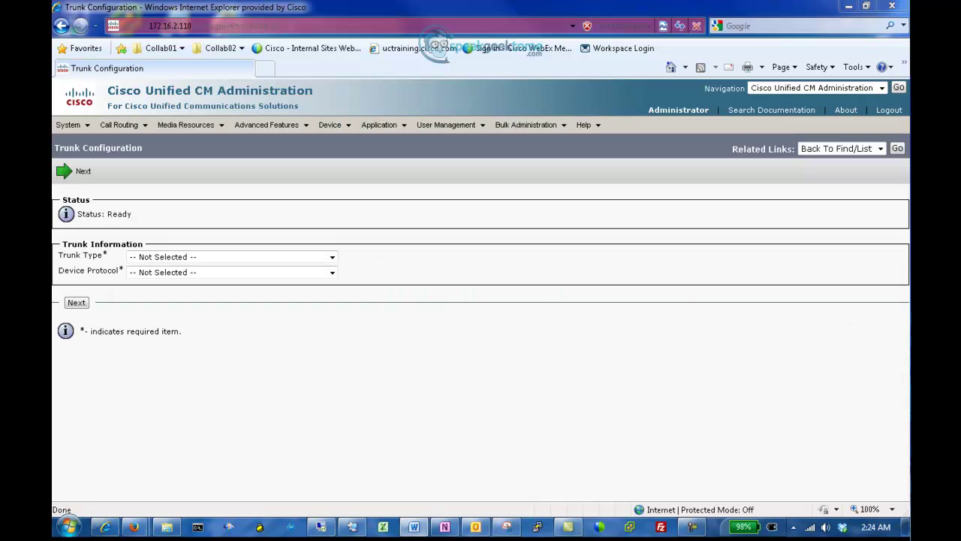
Choose SIP Trunk as the trunk type and continue to the trunk settings form
left_click(280, 257)
left_click(262, 304)
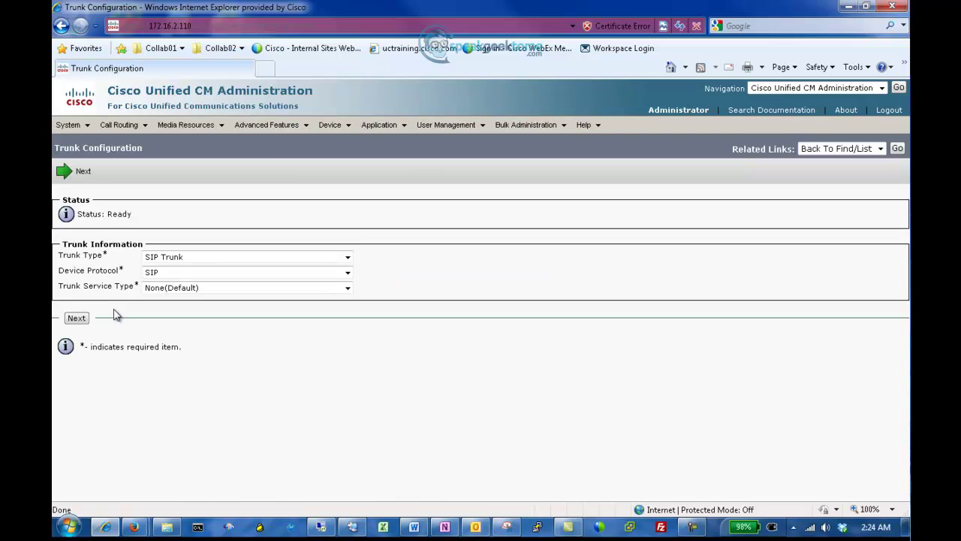
left_click(76, 320)
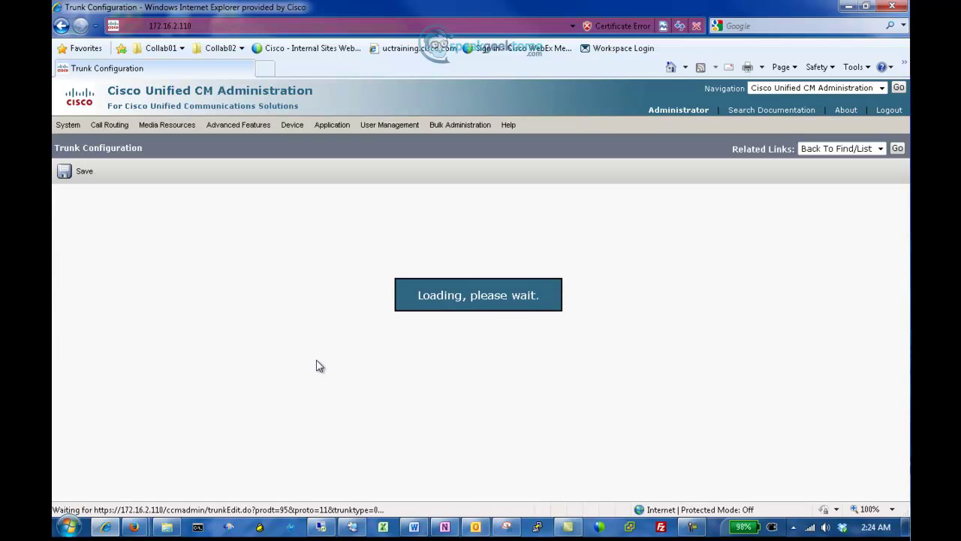
Name the trunk CWMS_AppSrv01, describe it as CWMS Application Server 01, and use the Default device pool
left_click(393, 293)
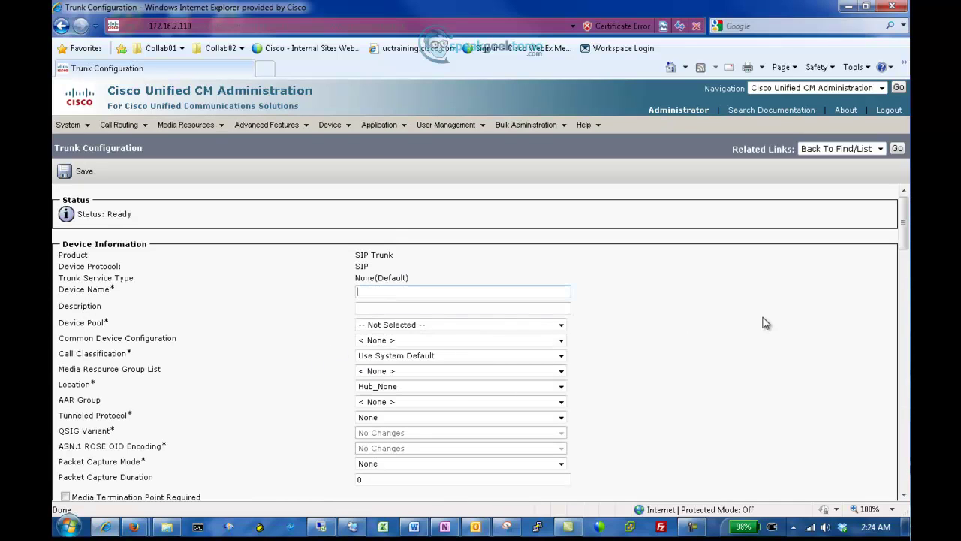
type("CWMS_AppSrv01")
key("Tab")
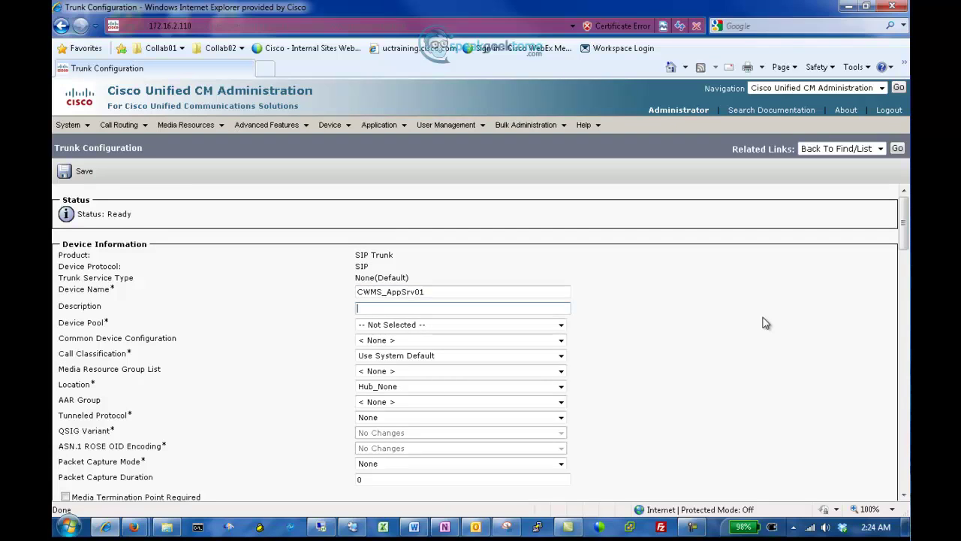
type("CWMS Application Server 01")
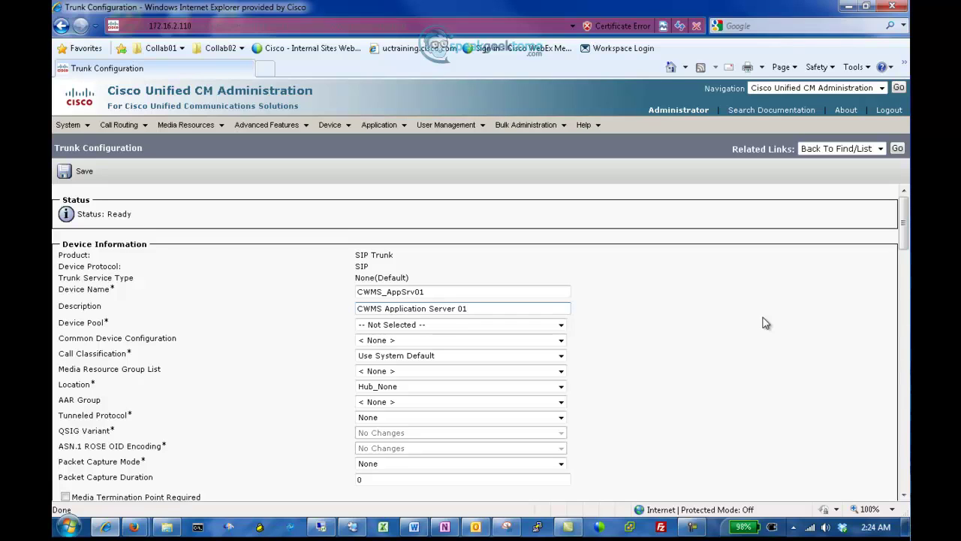
key("Tab")
key("Down")
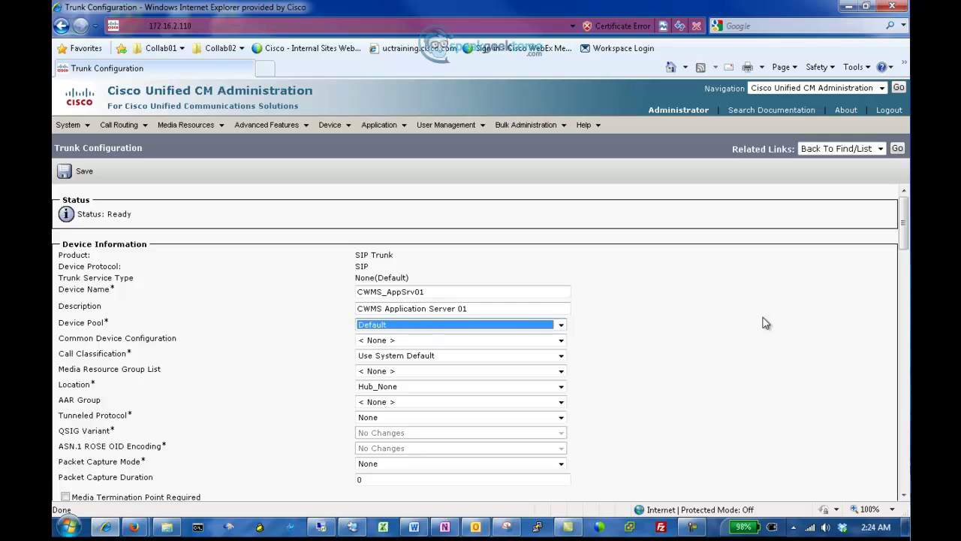
left_click_drag(905, 238, 907, 421)
Set the trunk destination to 10.1.2.140 on port 5062
left_click(212, 332)
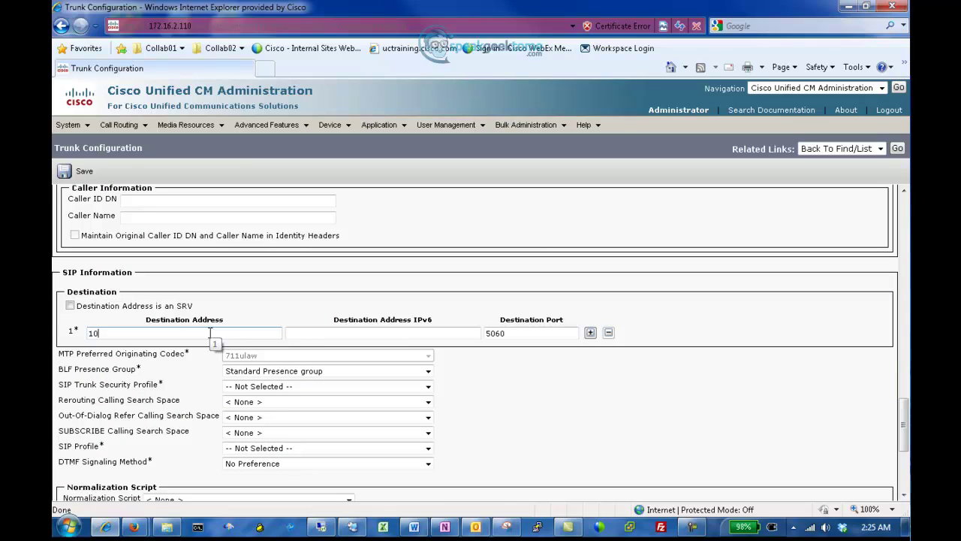
type("10.1.2.140")
left_click(516, 332)
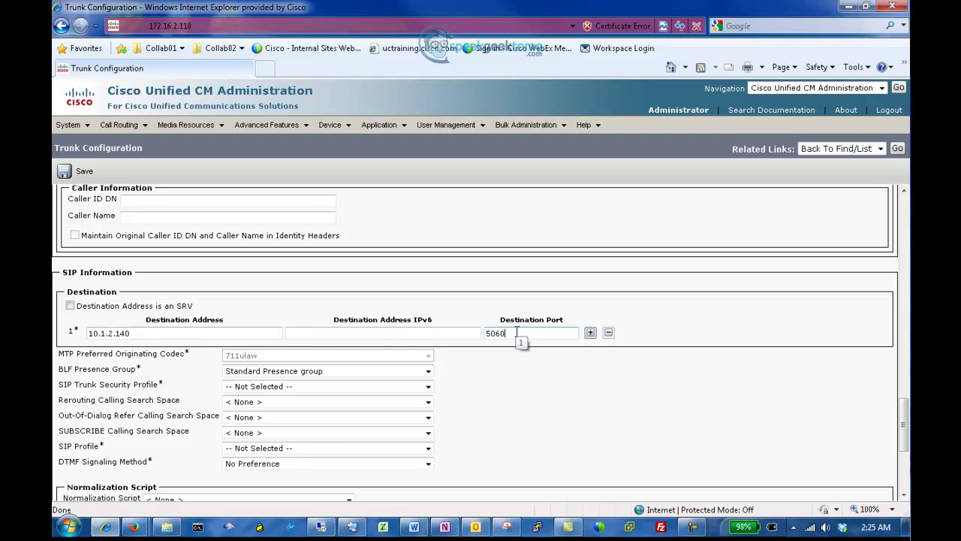
Apply the CWMS Application Server security profile and Standard SIP Profile, then save the trunk
left_click(350, 387)
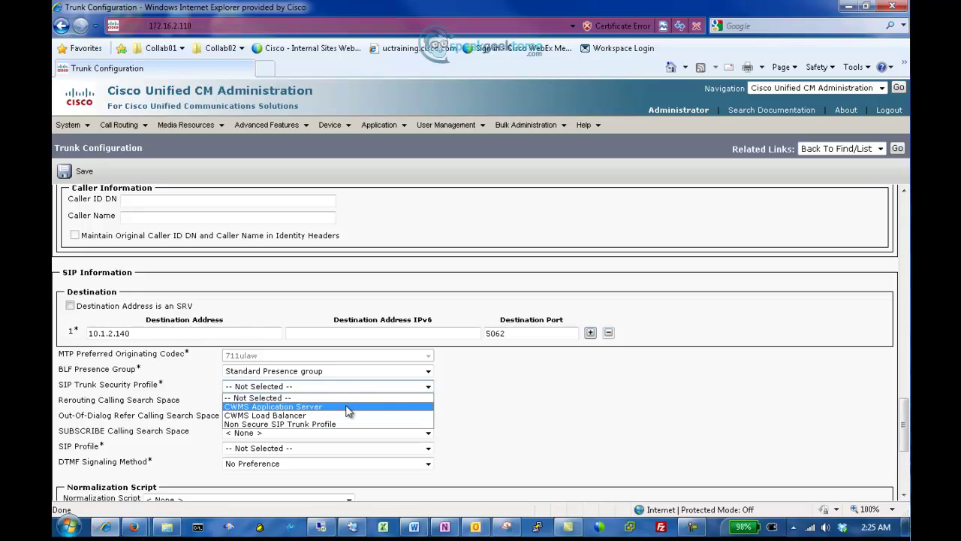
left_click(347, 407)
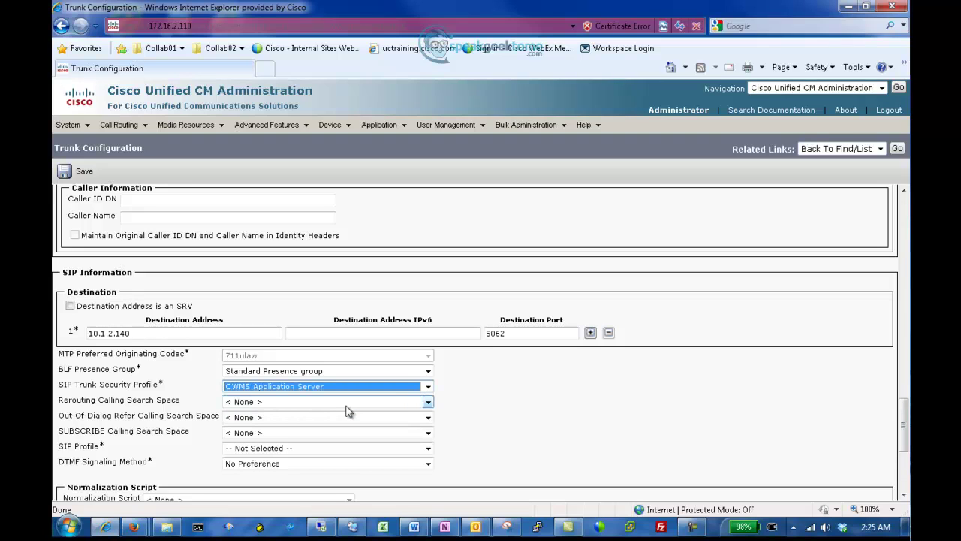
left_click(331, 449)
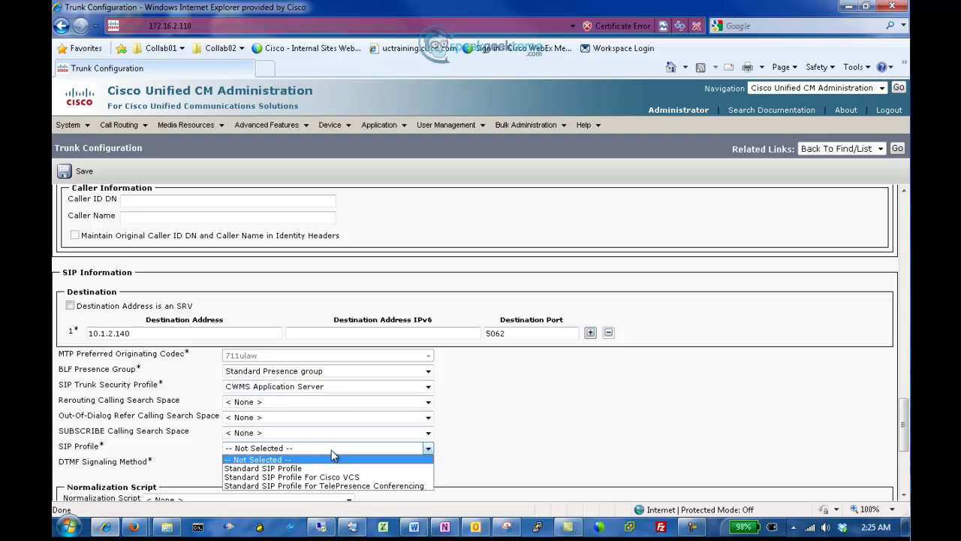
left_click(328, 467)
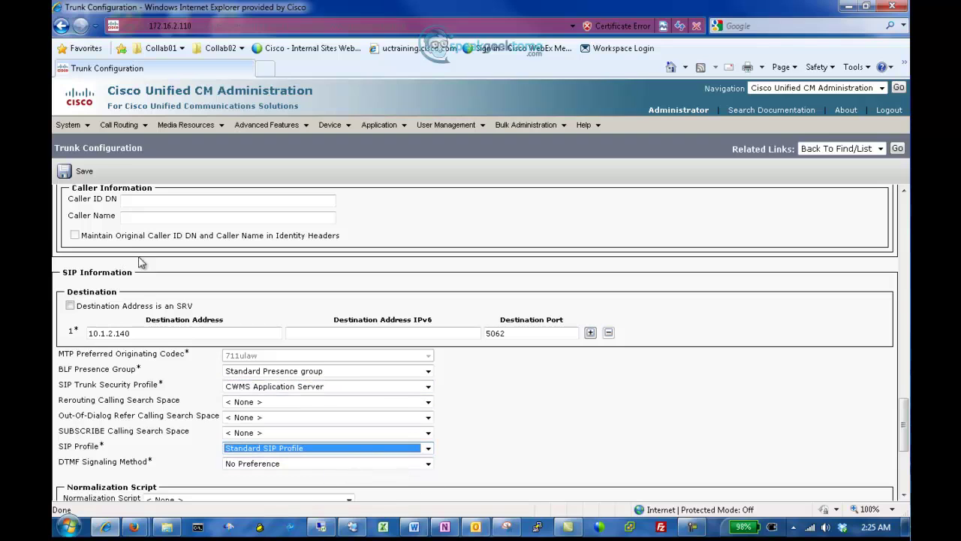
left_click(75, 174)
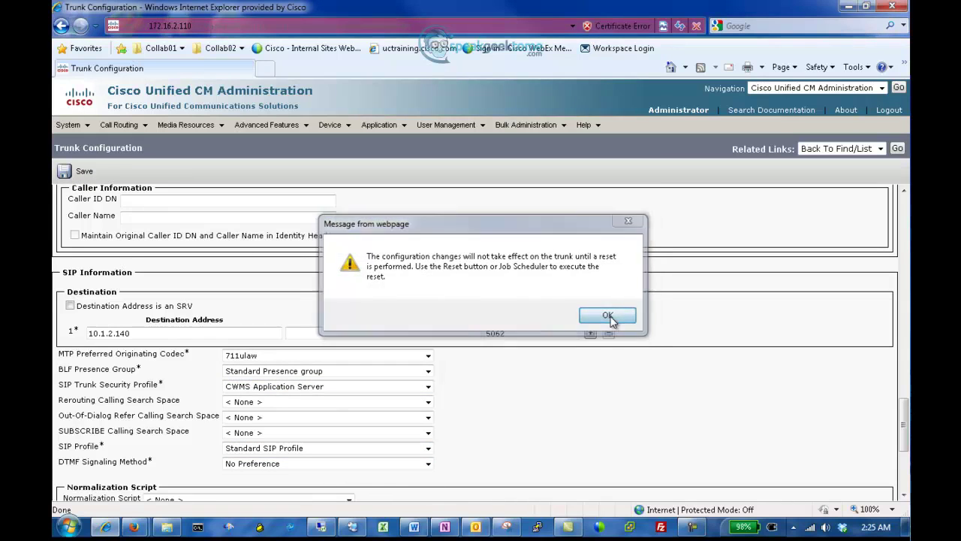
left_click(608, 316)
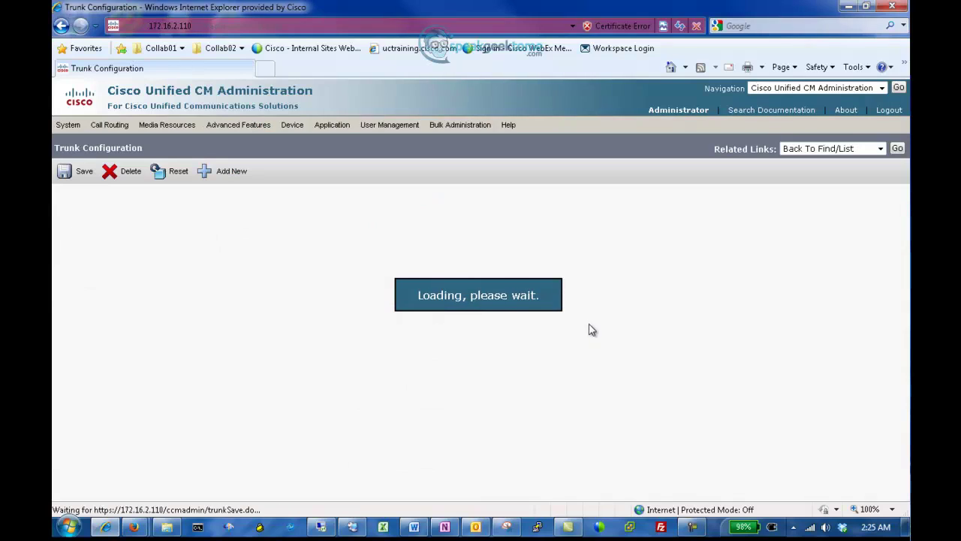
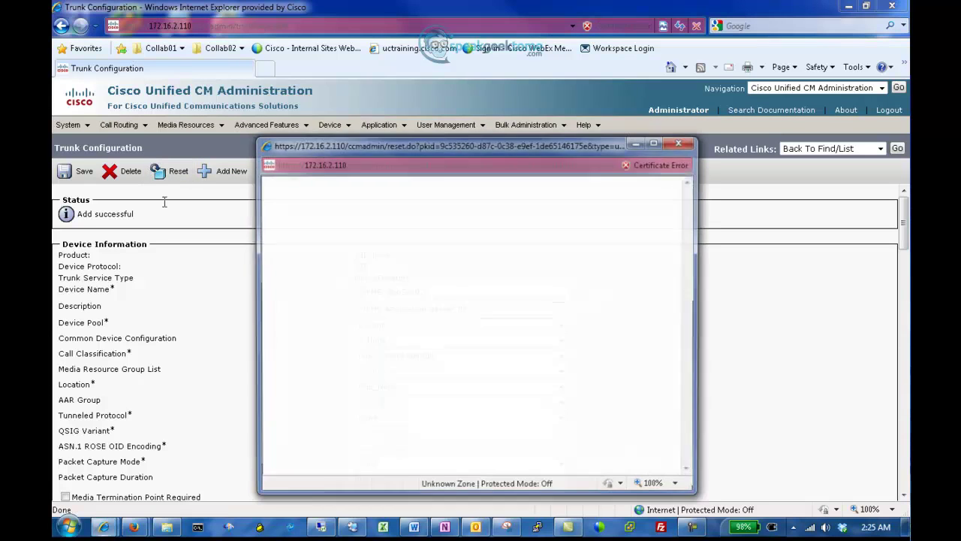
Reset the CWMS_AppSrv01 trunk to apply its saved settings, then begin adding a new trunk
left_click(292, 419)
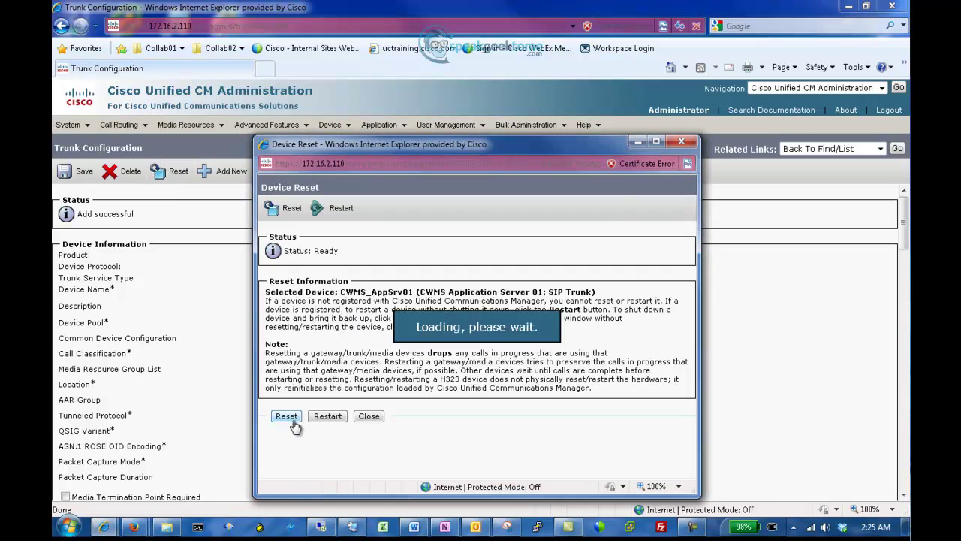
left_click(370, 417)
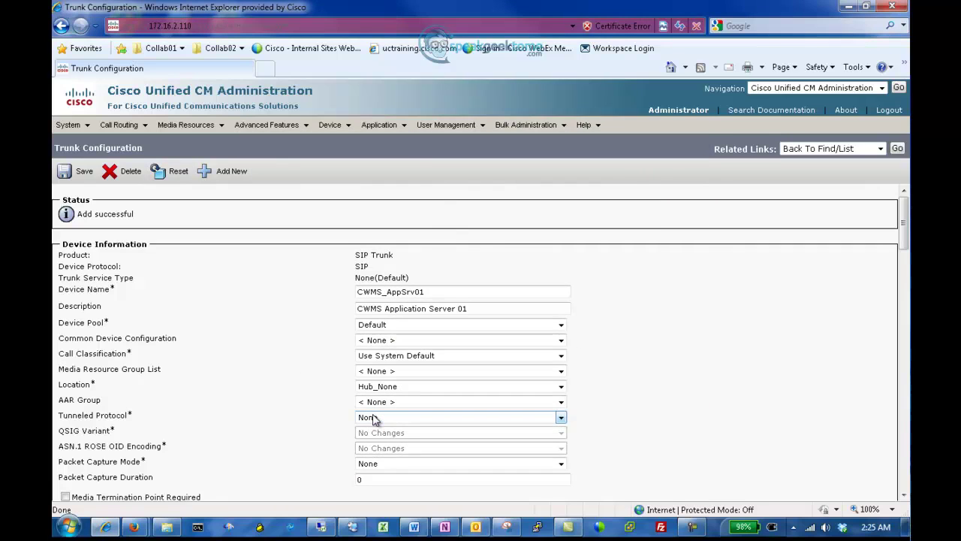
left_click(229, 171)
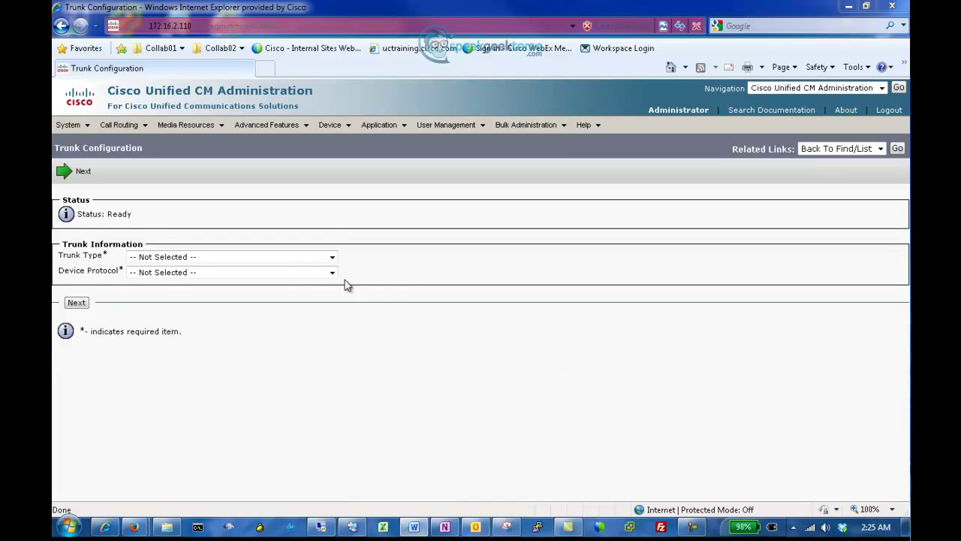
Create SIP trunk CWMS_AppSrv02, described 'CWMS Application Server 02', in the Default device pool
left_click(303, 262)
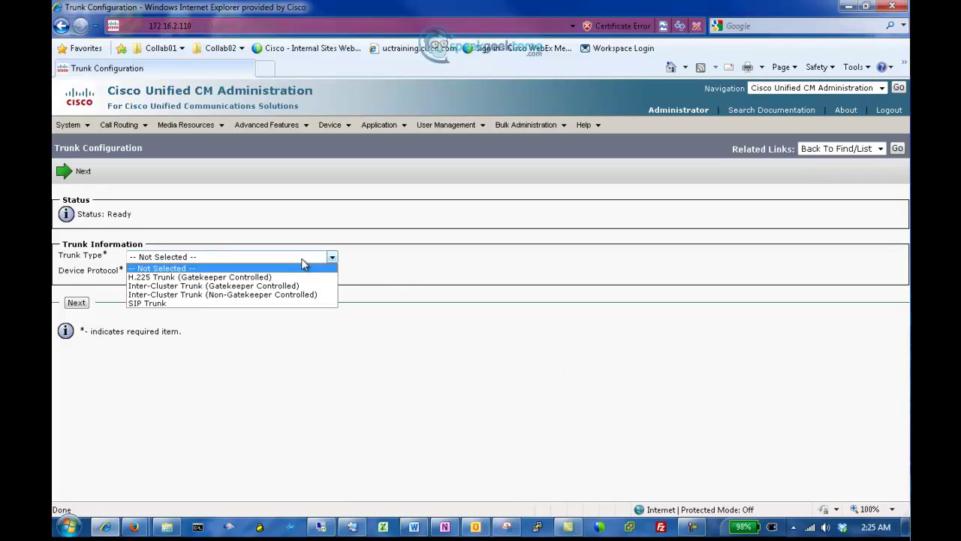
left_click(290, 304)
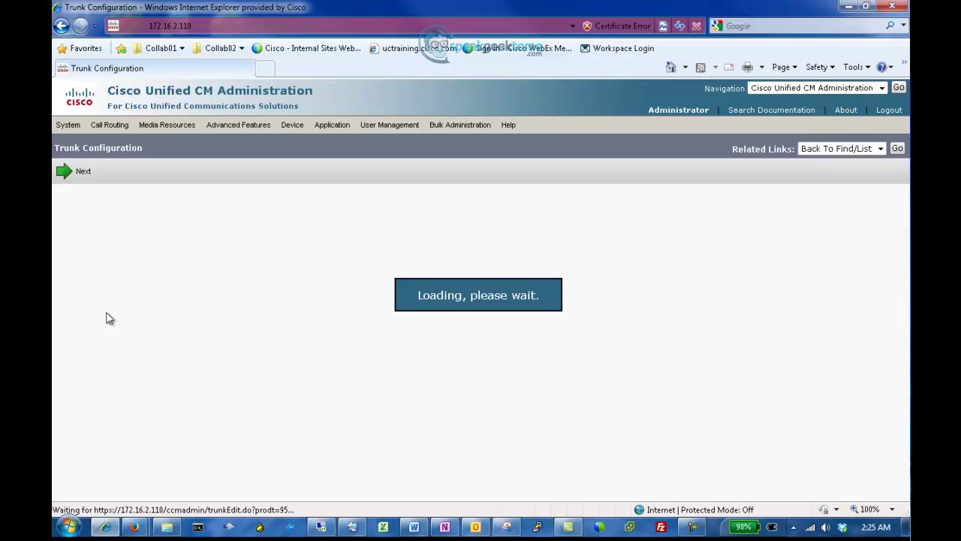
left_click(79, 318)
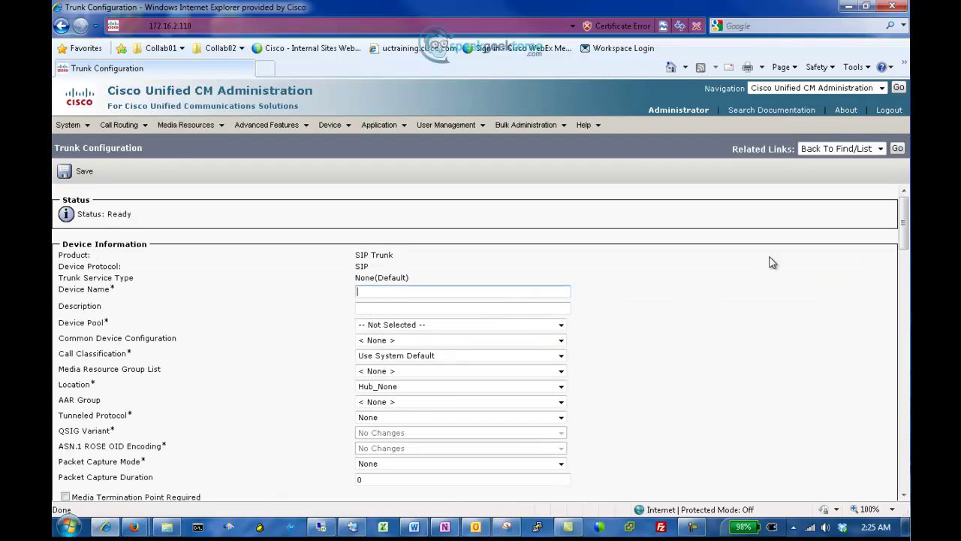
type("CWMS_AppSrv02")
key("Tab")
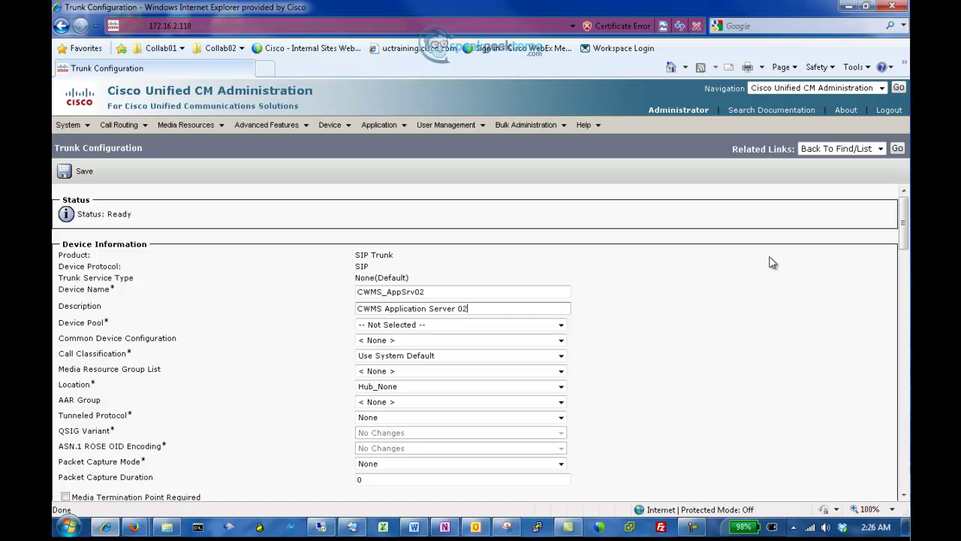
key("Tab")
key("Down")
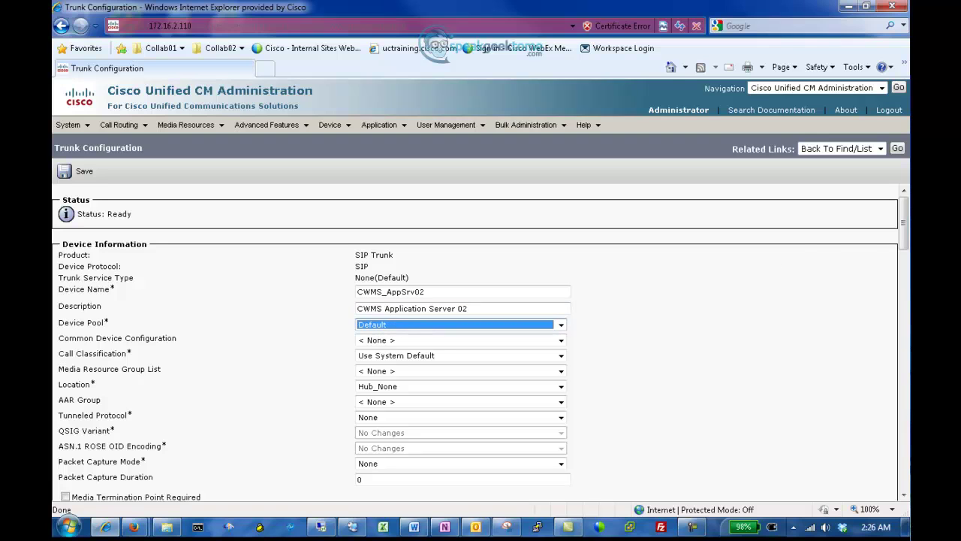
left_click_drag(902, 240, 907, 448)
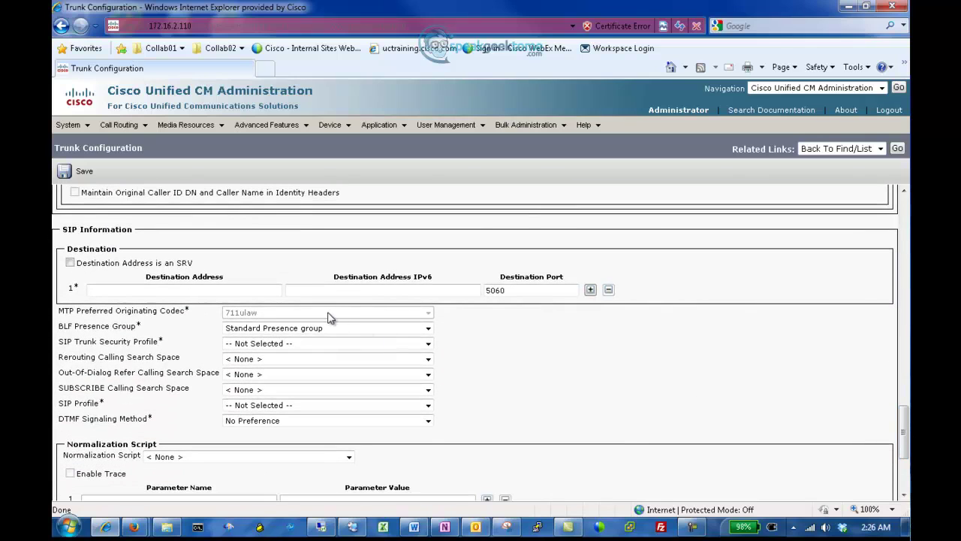
Set destination 10.1.2.141 port 5062, CWMS Application Server security profile and Standard SIP profile
left_click(252, 290)
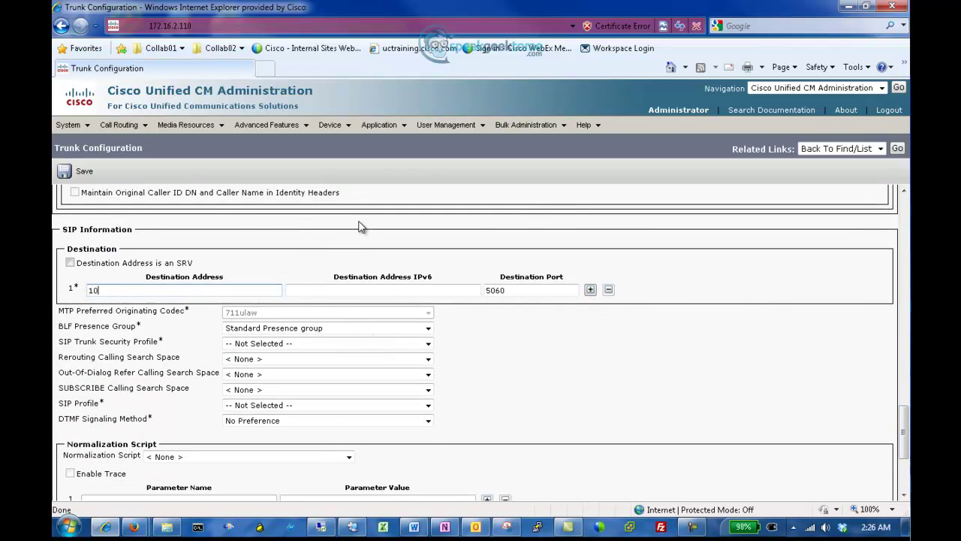
type("10.1.2.141")
left_click(519, 290)
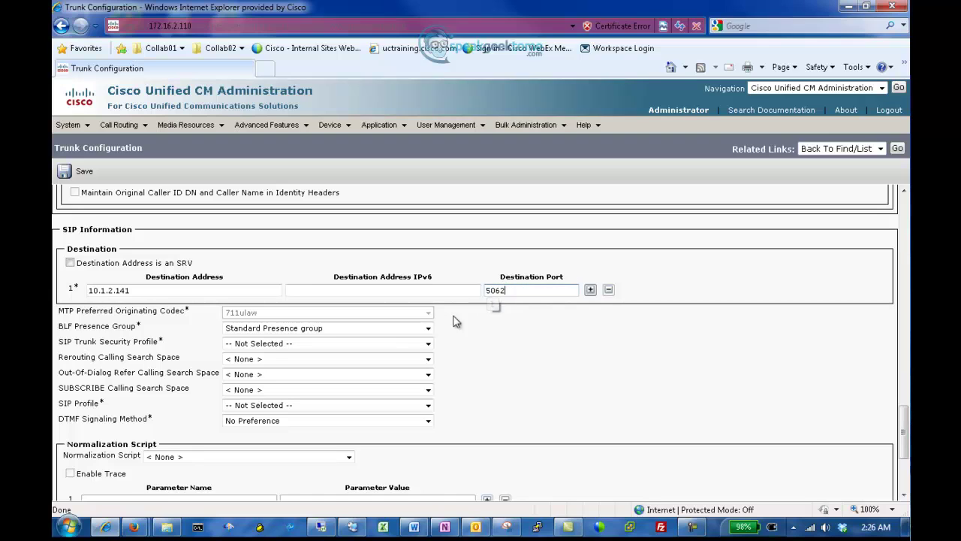
left_click(377, 347)
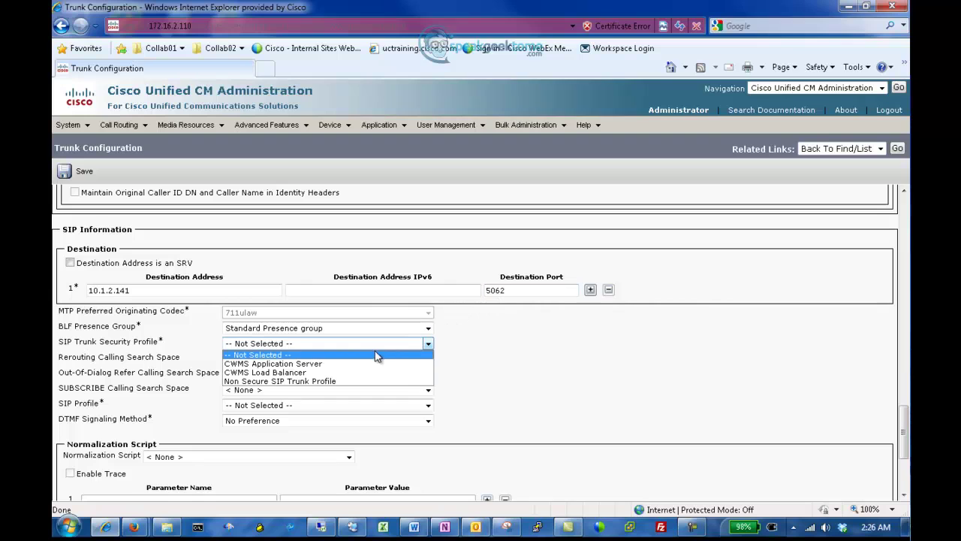
left_click(374, 364)
left_click(426, 405)
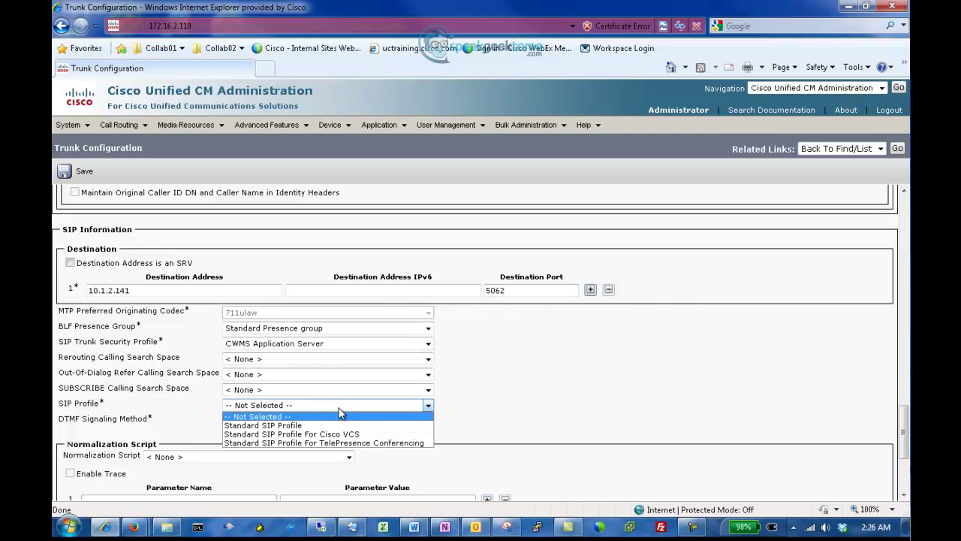
left_click(337, 425)
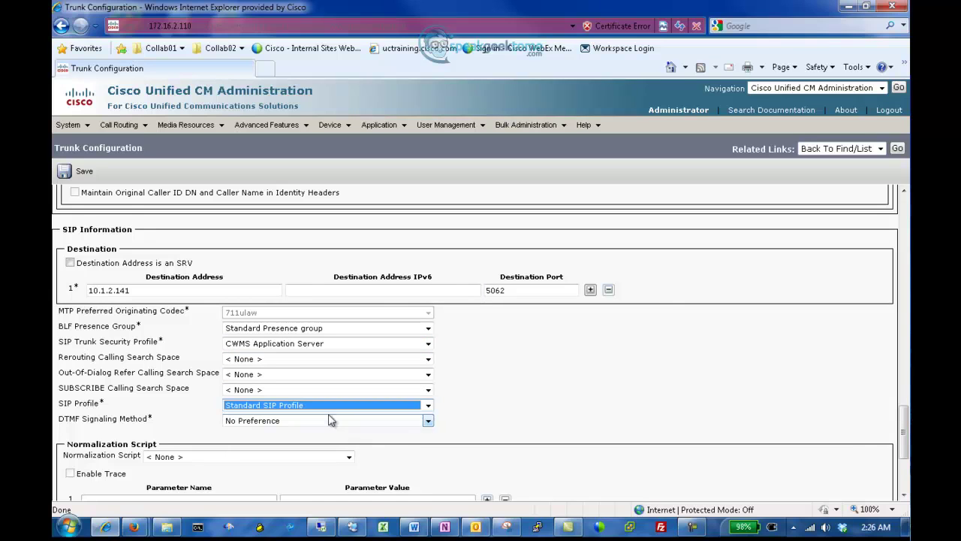
Save and reset the CWMS_AppSrv02 trunk, then return to the trunk search list
left_click(88, 175)
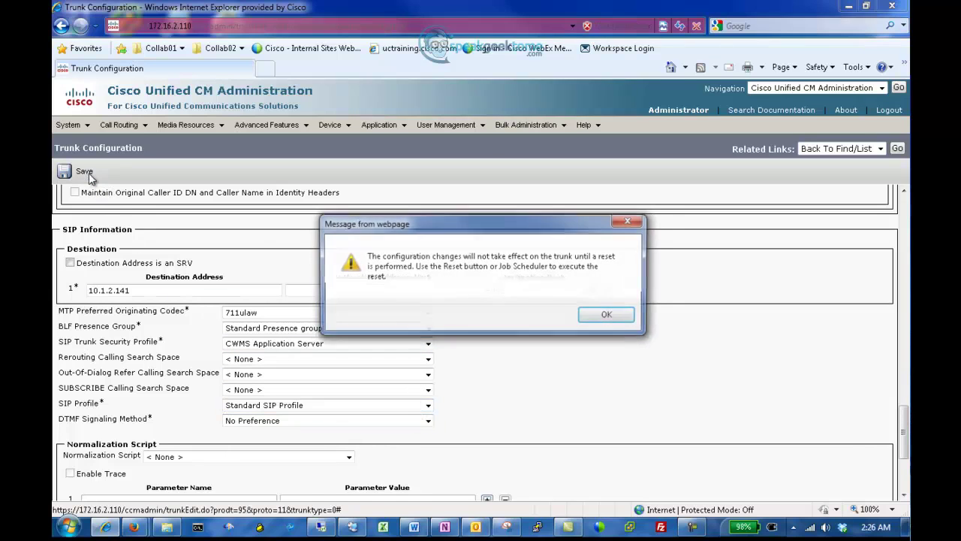
left_click(590, 319)
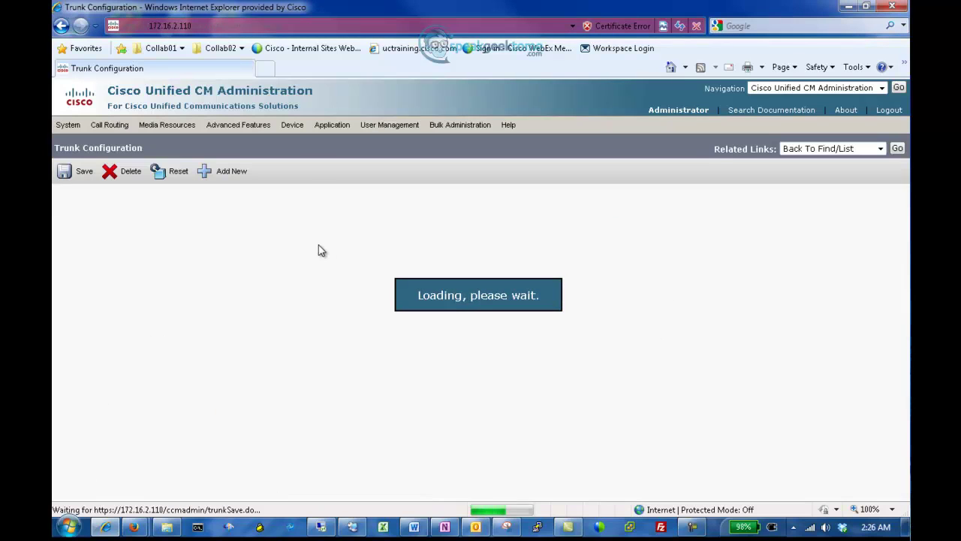
left_click(159, 171)
left_click(287, 417)
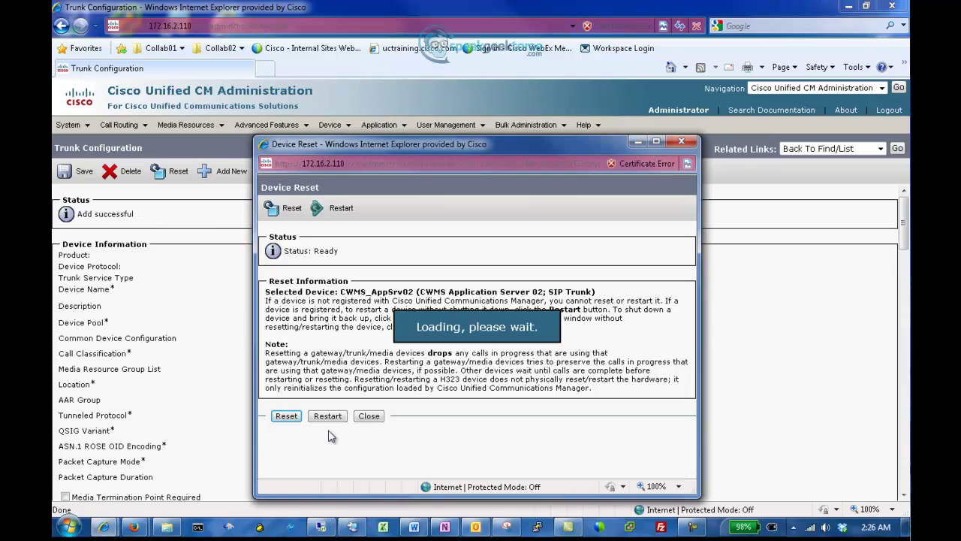
left_click(368, 418)
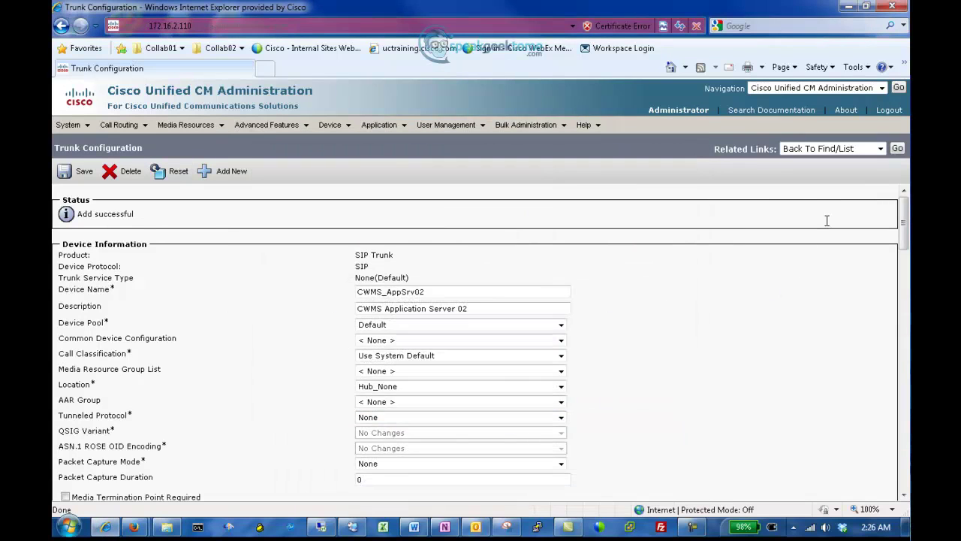
left_click(897, 148)
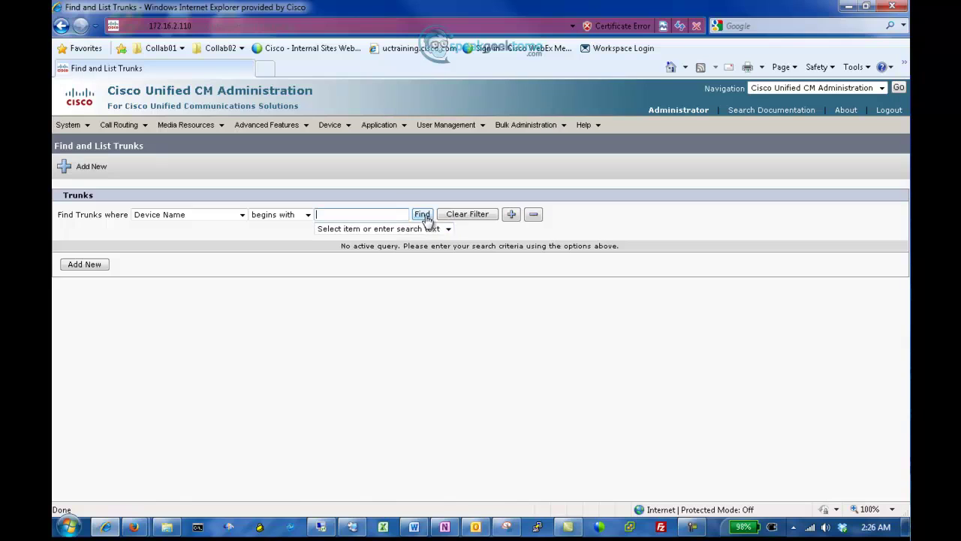
List all six trunks, confirming CWMS_AppSrv01, CWMS_AppSrv02, CWMS_LB01 and CWMS_LB02 exist
left_click(422, 214)
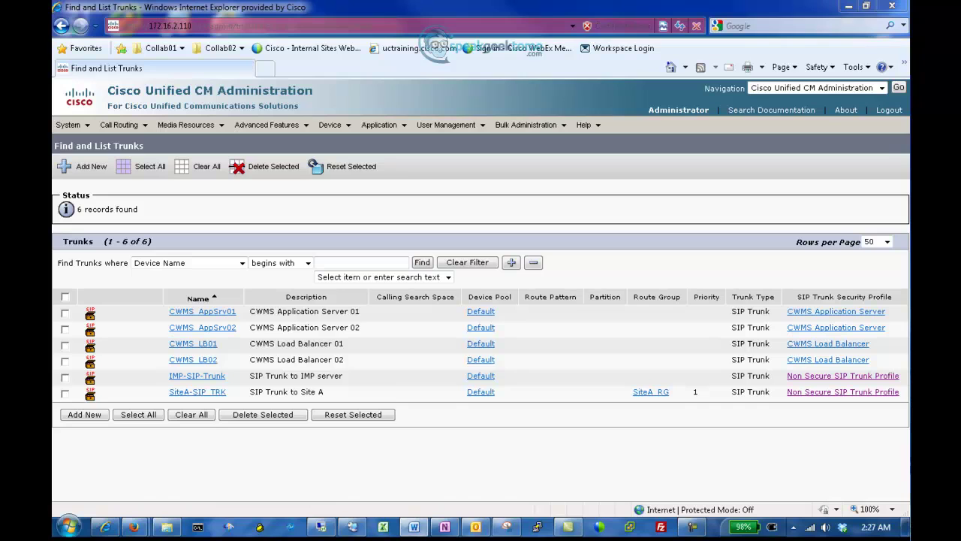
left_click(124, 126)
Create route group CWMS_LB_RG with Top Down distribution and members CWMS_LB01 and CWMS_LB02
mouse_move(183, 161)
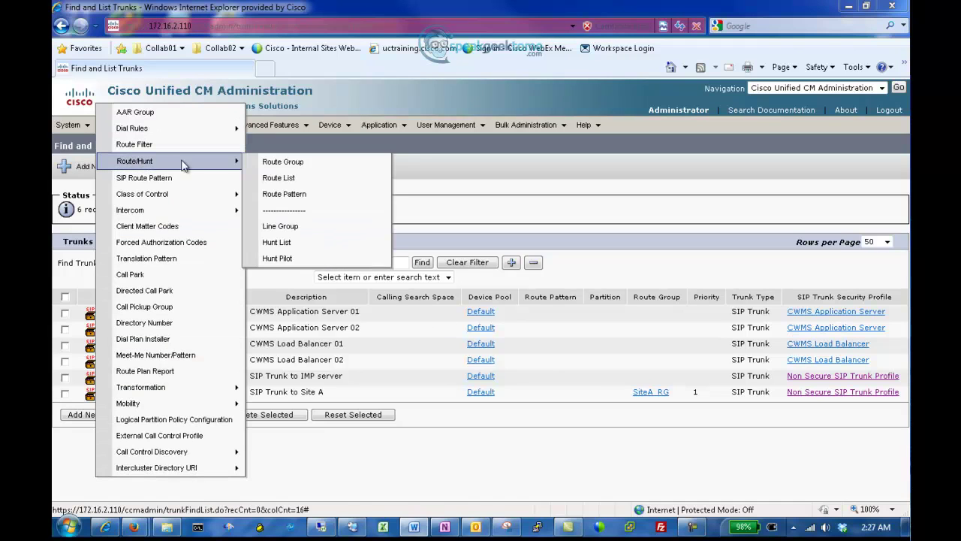
left_click(279, 164)
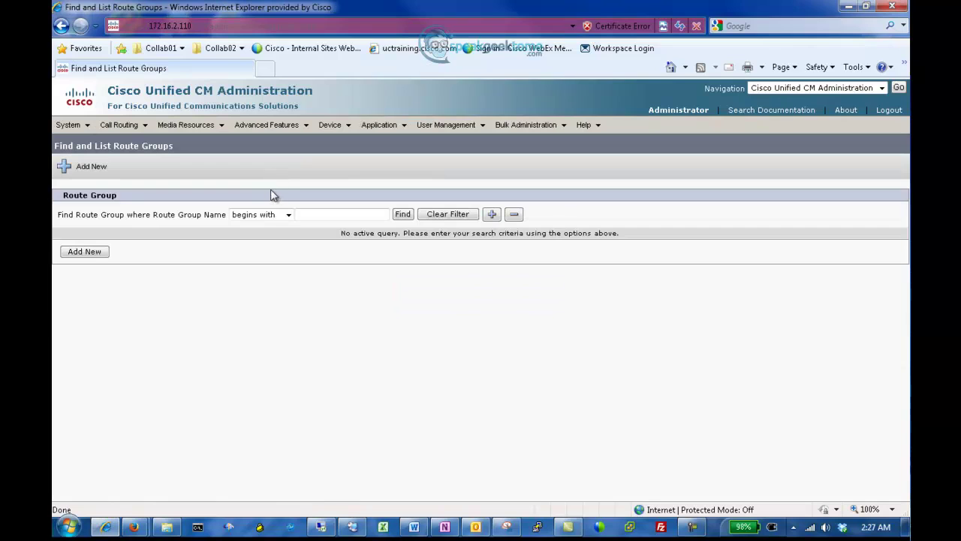
left_click(102, 256)
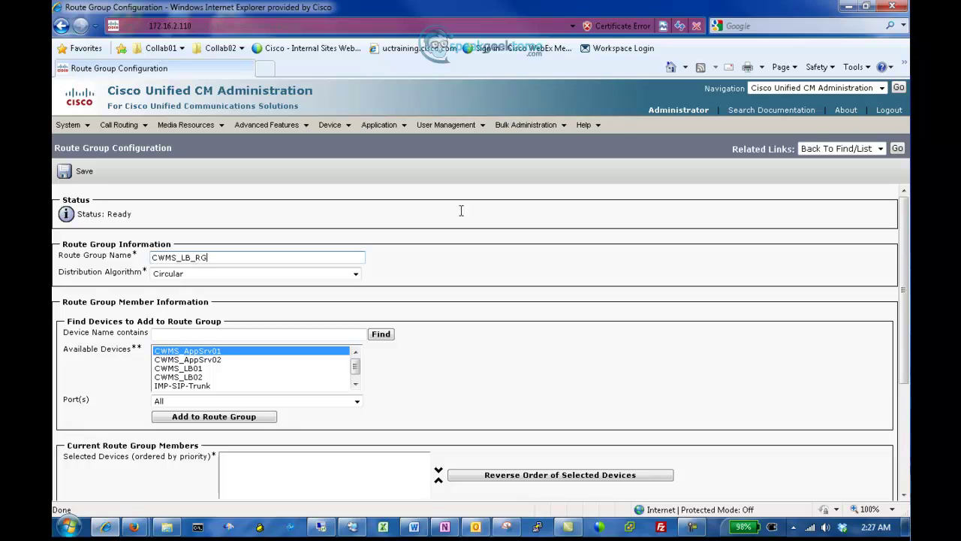
left_click(353, 274)
left_click(338, 289)
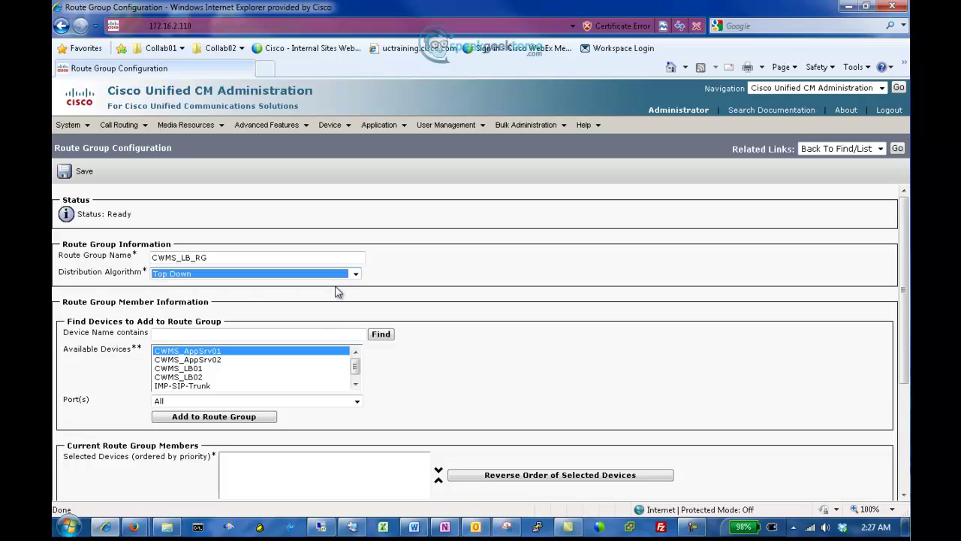
left_click(213, 367)
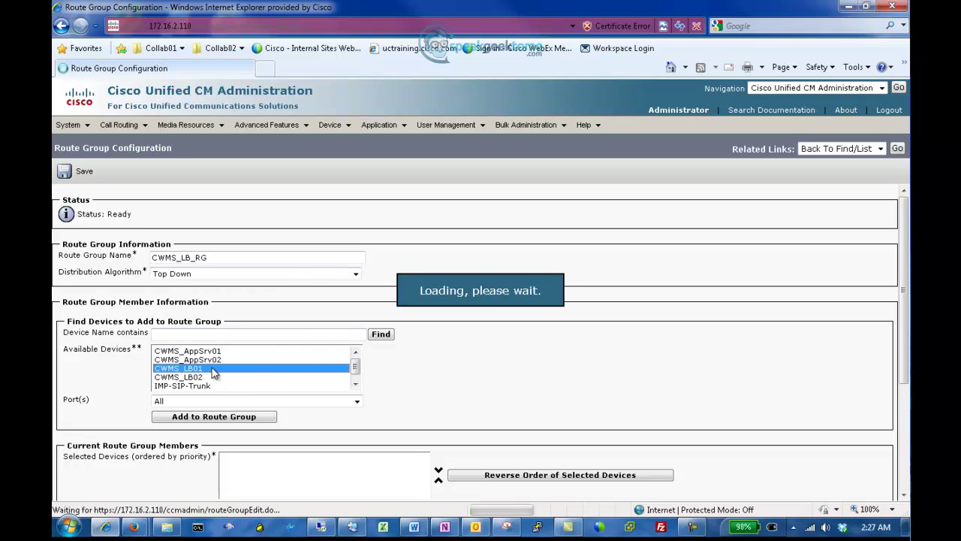
left_click(226, 418)
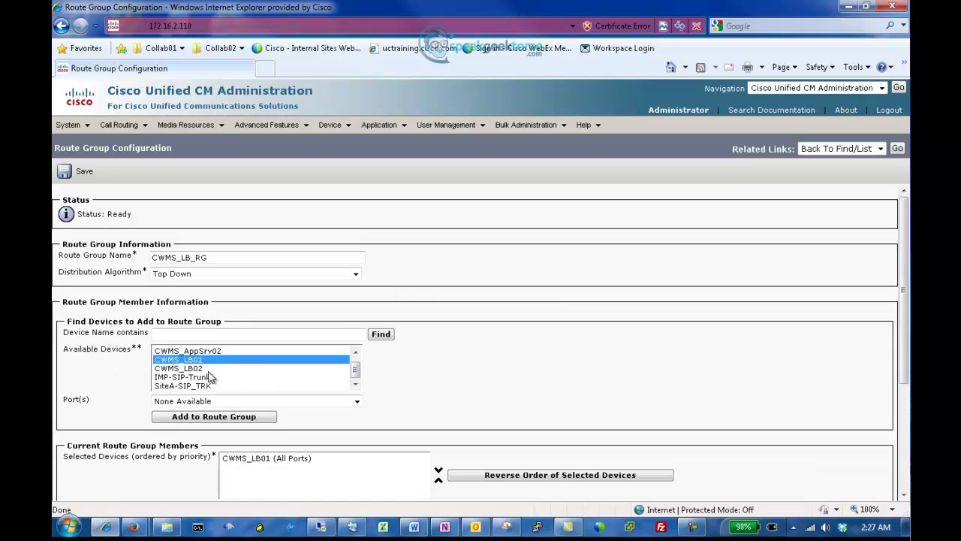
left_click(199, 369)
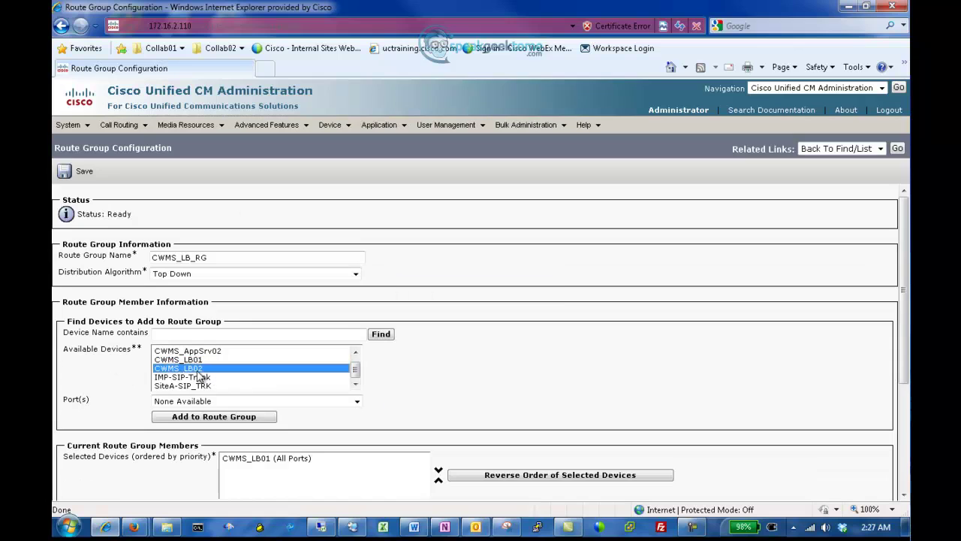
left_click(242, 419)
left_click(82, 173)
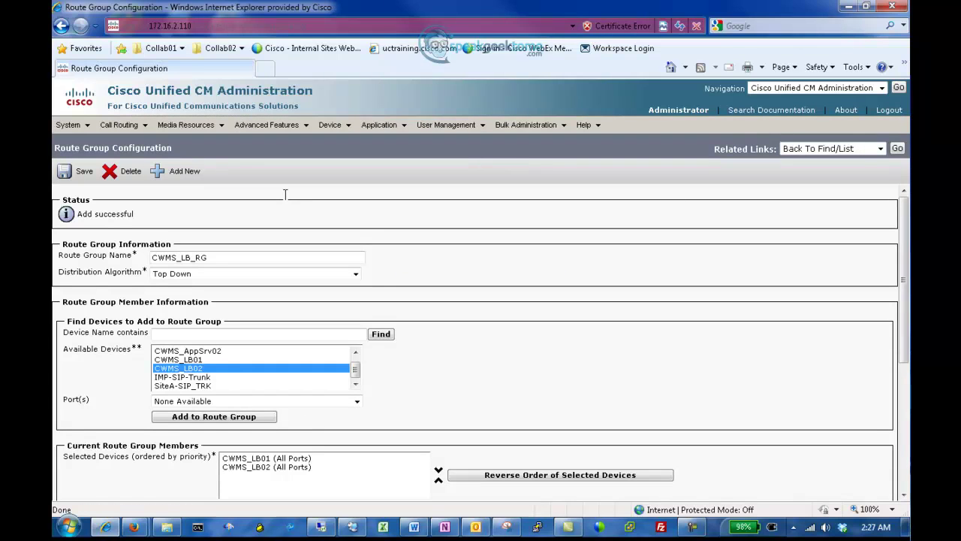
Add route list CWMS_RL, described 'CWMS Load Balancer Route List', using the Default Unified CM group
mouse_move(123, 125)
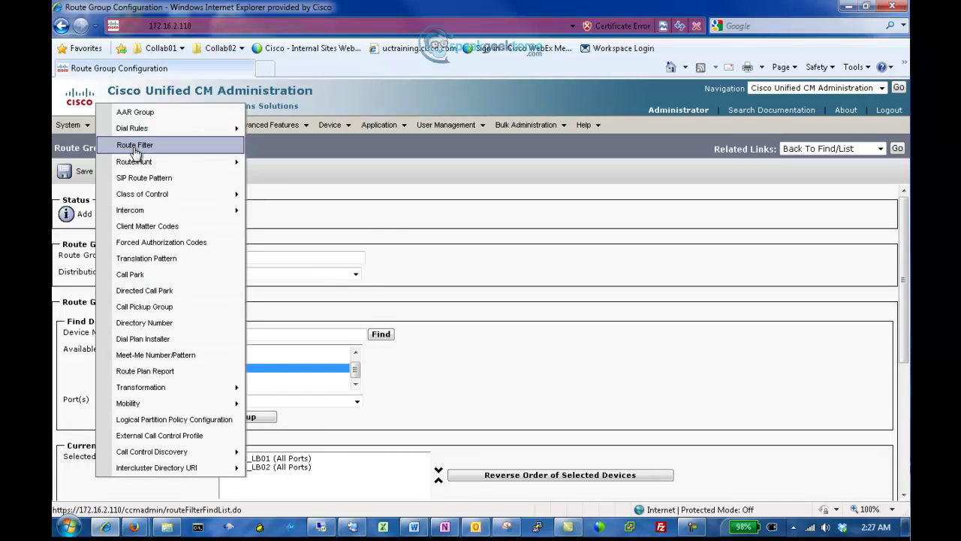
mouse_move(136, 163)
left_click(289, 179)
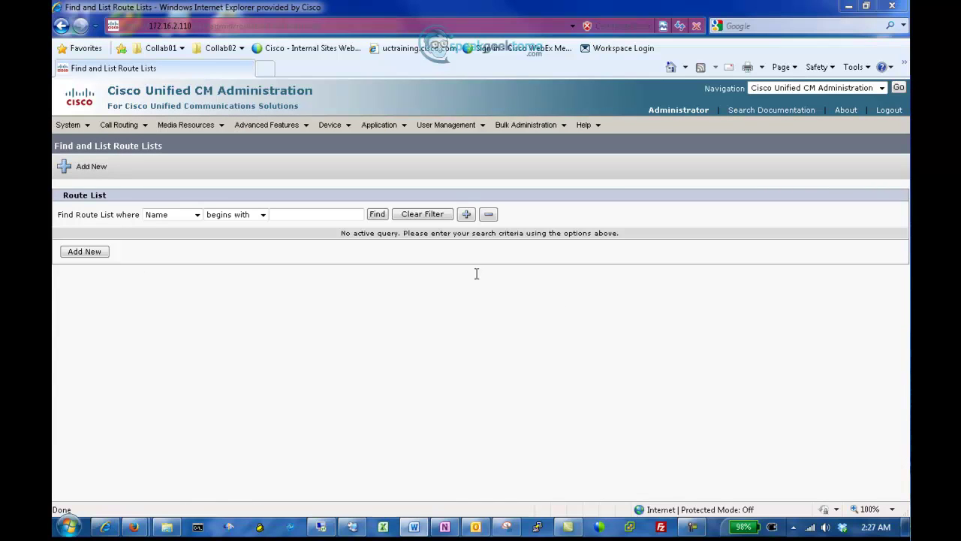
left_click(105, 253)
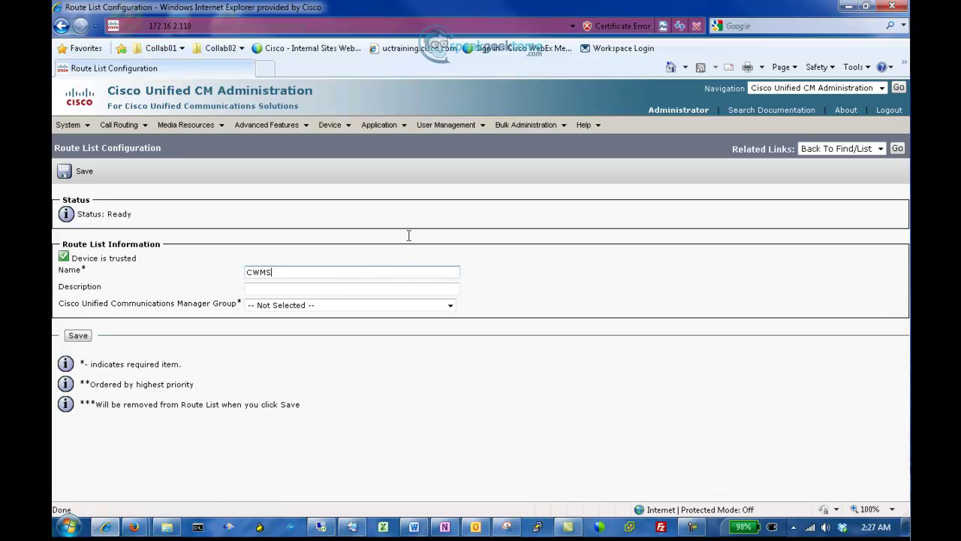
key("Tab")
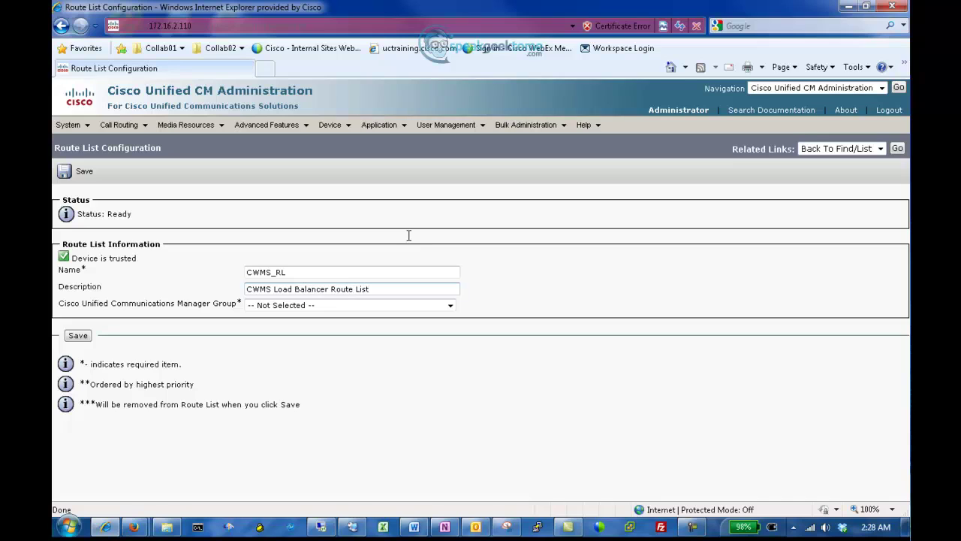
key("Tab")
key("Down")
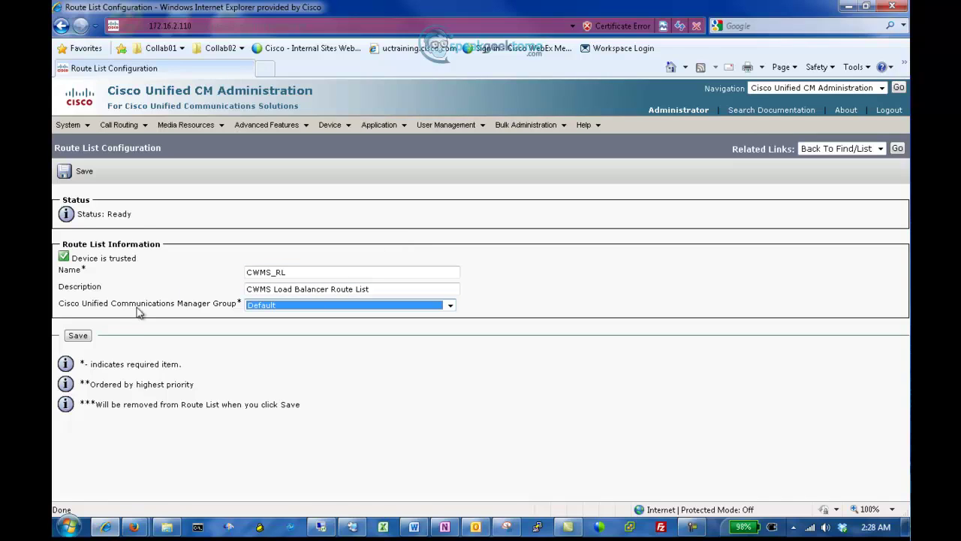
left_click(81, 336)
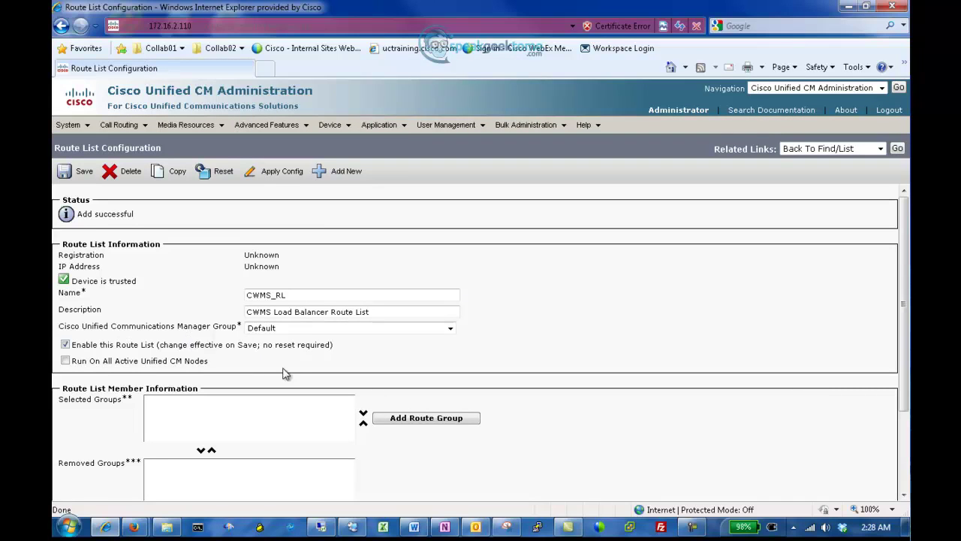
Add route group CWMS_LB_RG as a member of route list CWMS_RL
left_click(390, 419)
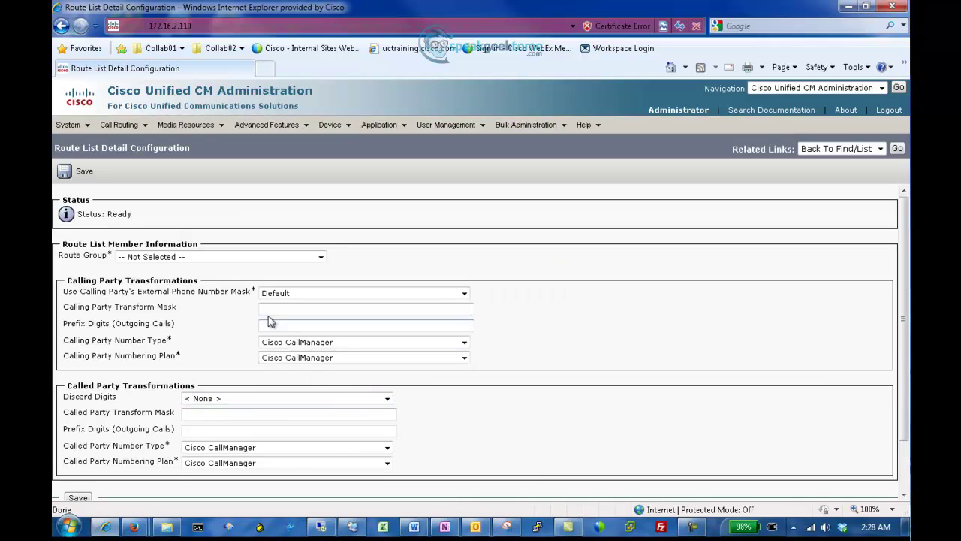
left_click(320, 258)
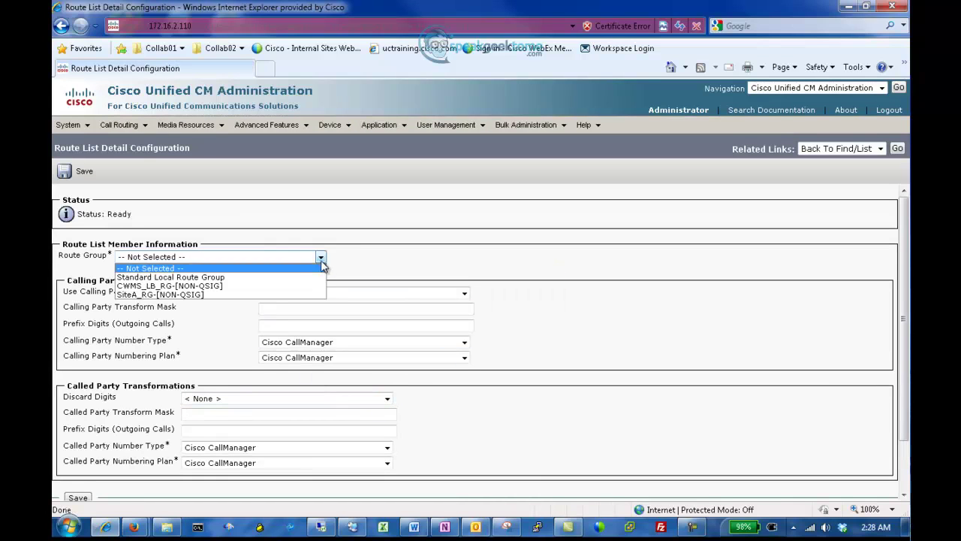
left_click(272, 286)
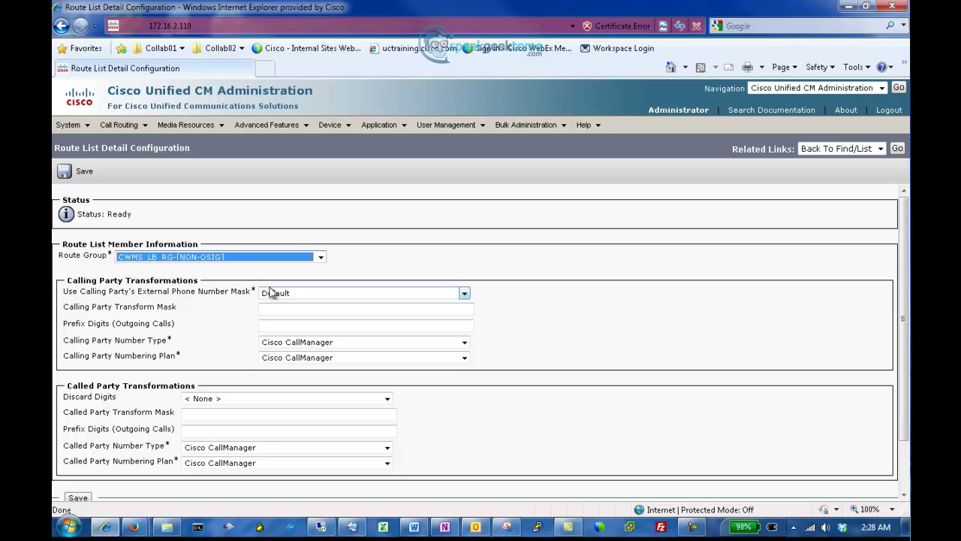
left_click(82, 171)
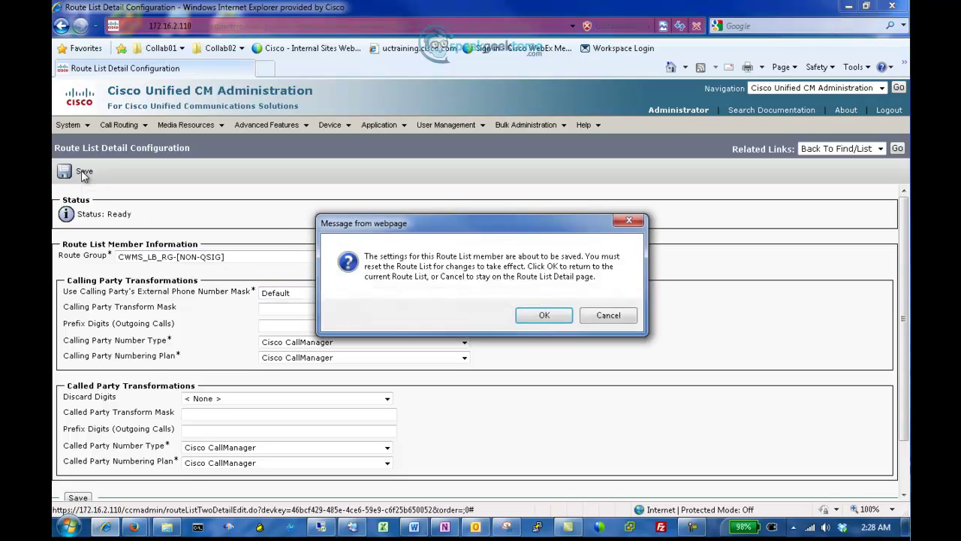
left_click(543, 315)
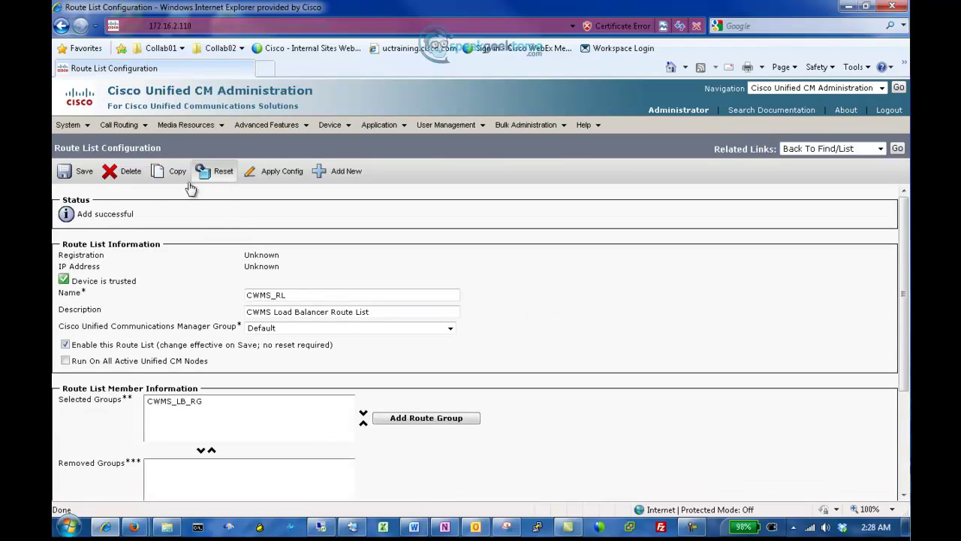
Save the CWMS_RL route list and reset it
left_click(86, 179)
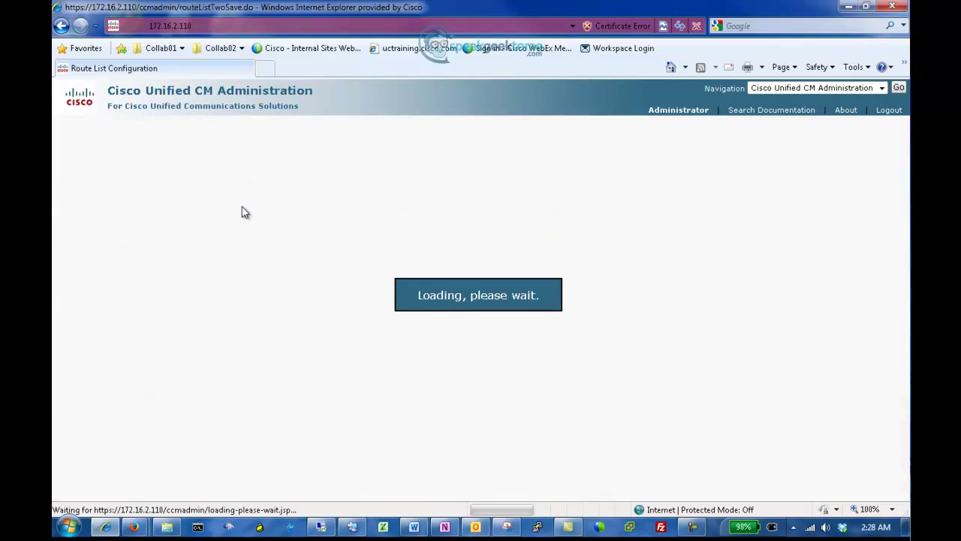
left_click(222, 177)
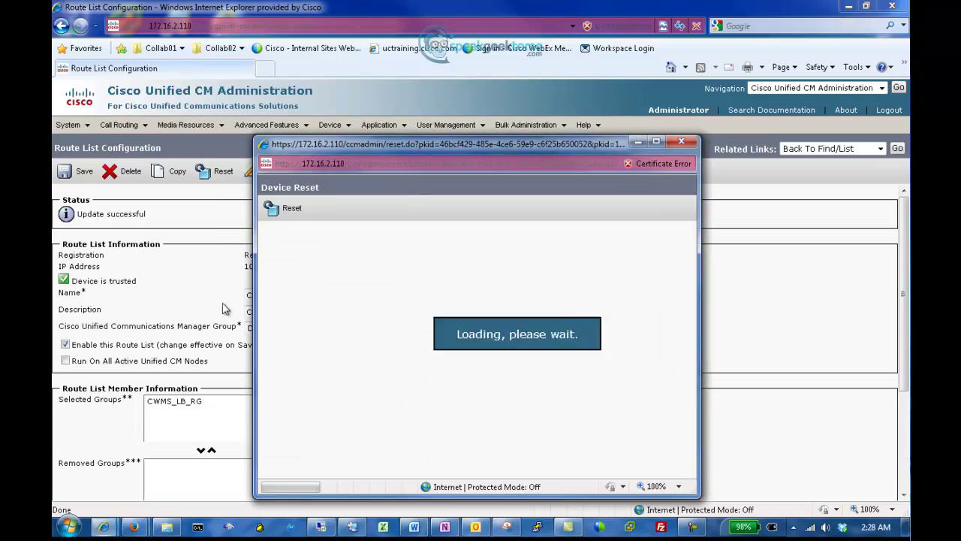
left_click(287, 408)
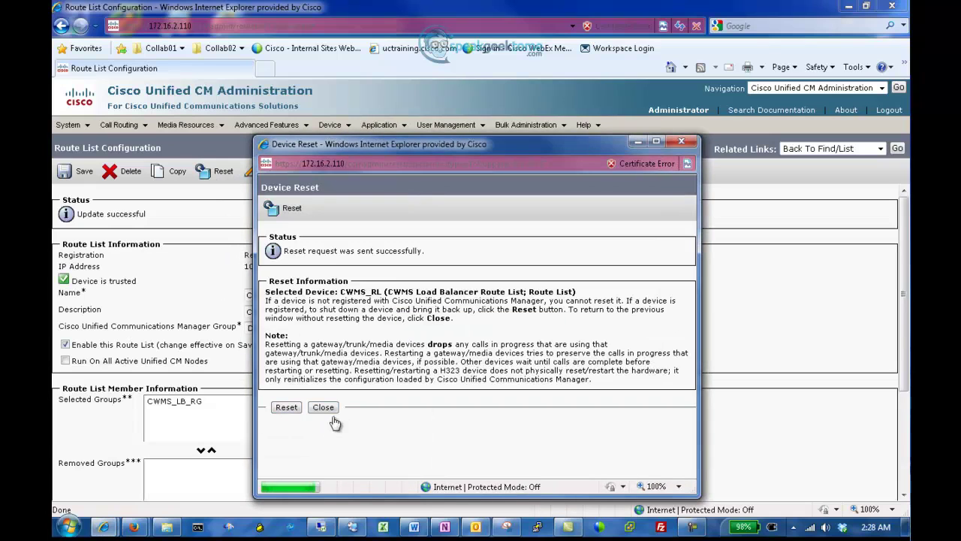
left_click(322, 407)
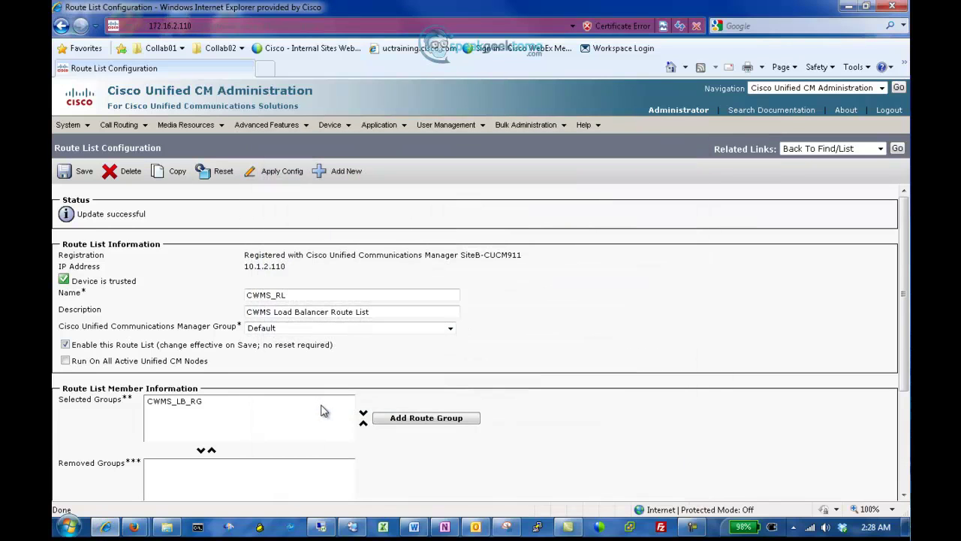
mouse_move(120, 125)
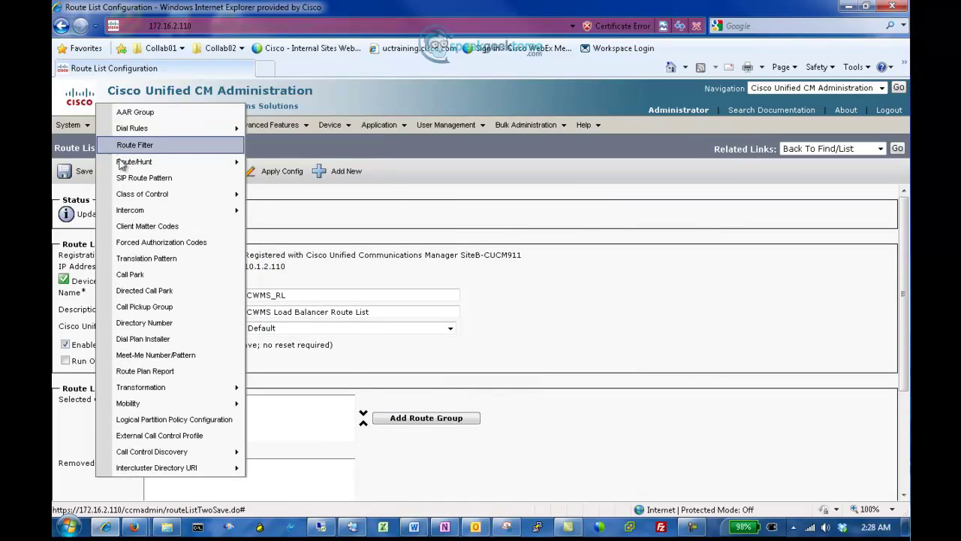
Add route pattern 2999 pointing to route list CWMS_RL, accepting both save prompts
mouse_move(121, 164)
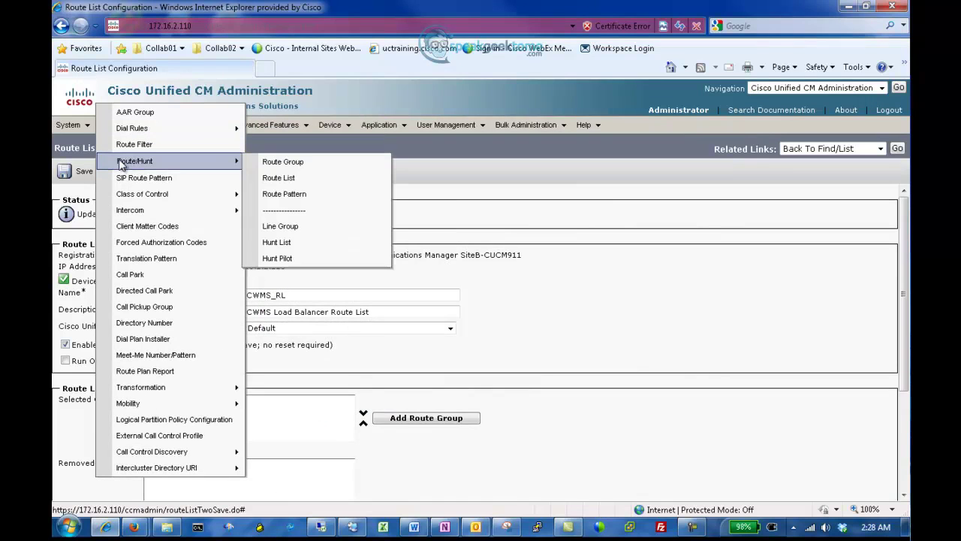
left_click(343, 204)
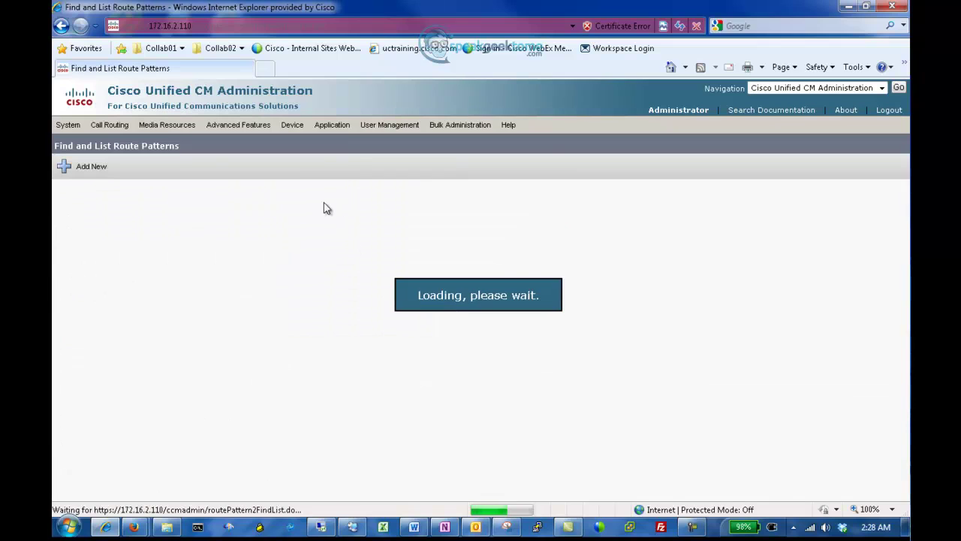
left_click(85, 252)
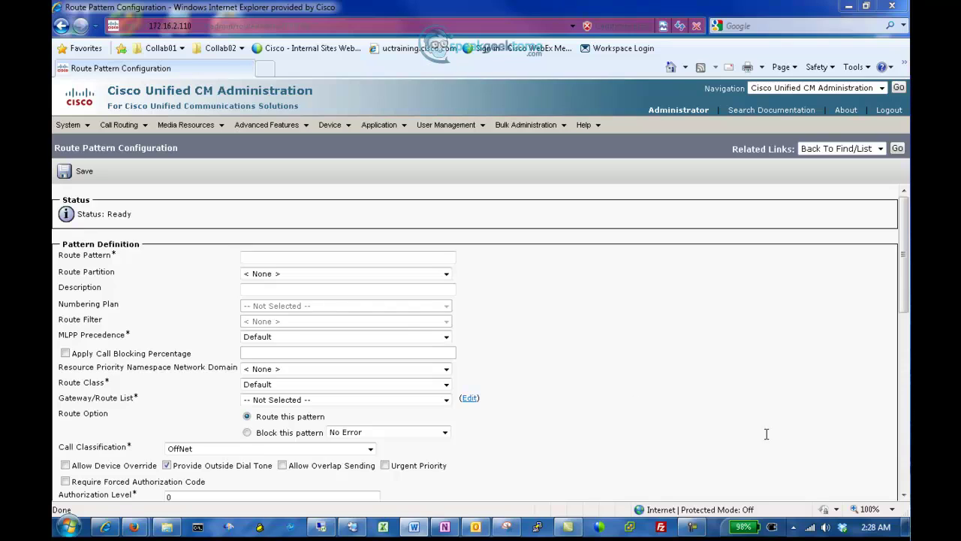
left_click(293, 256)
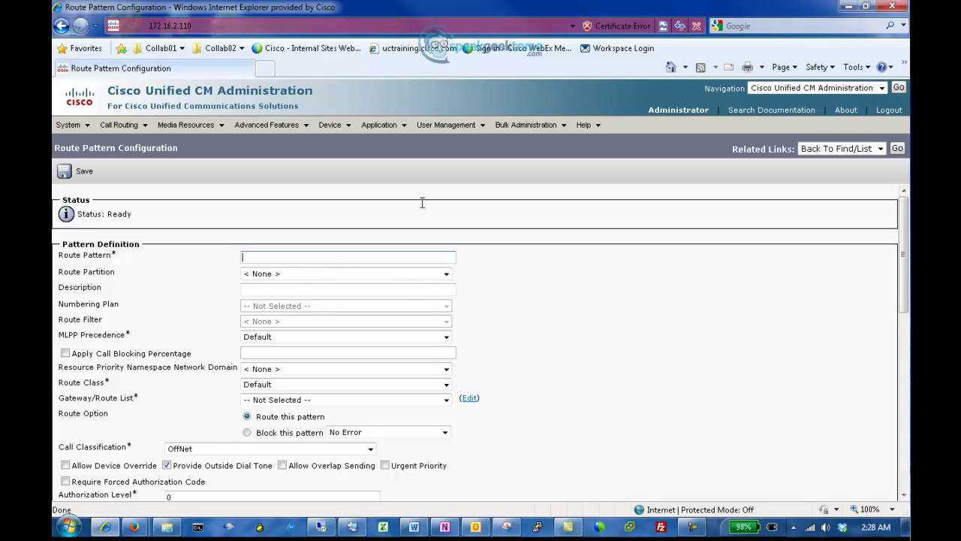
key("Tab")
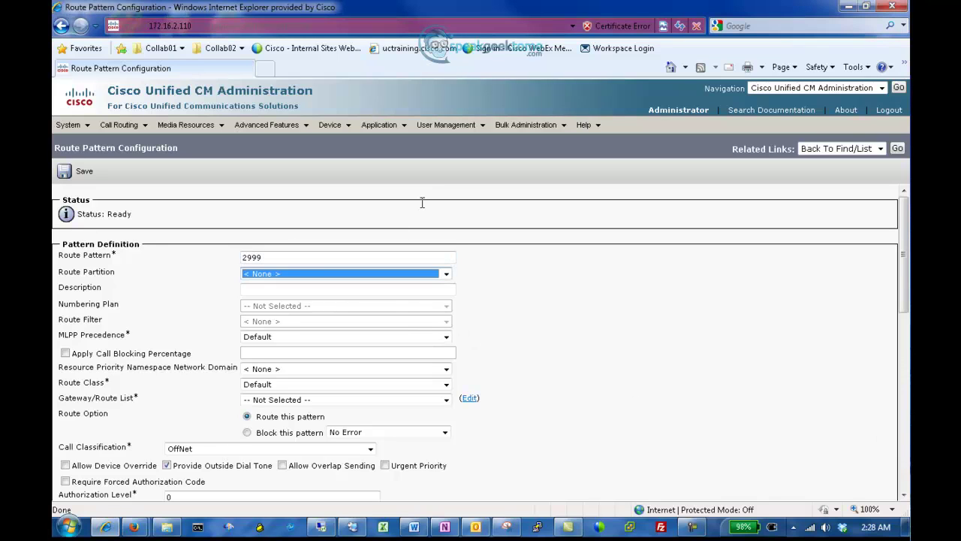
left_click(375, 400)
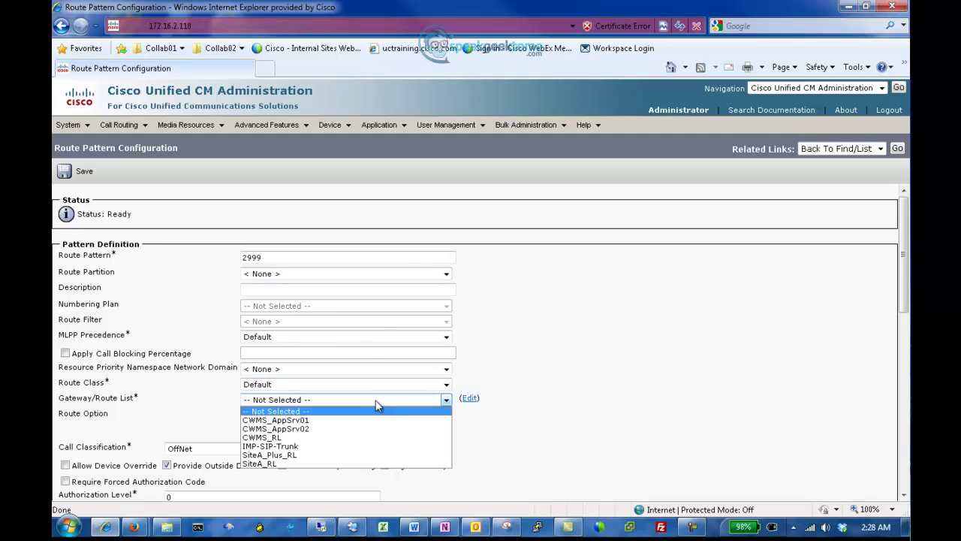
left_click(349, 437)
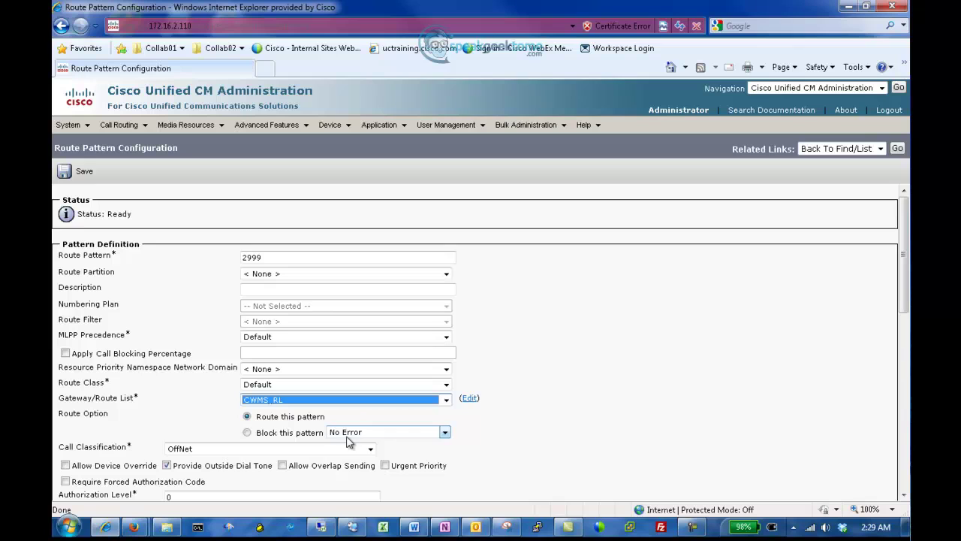
left_click(84, 172)
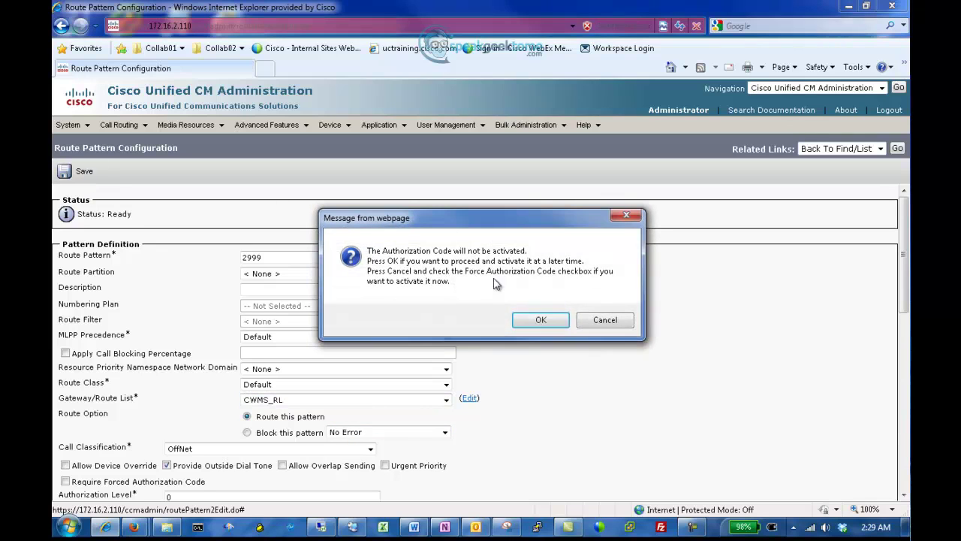
left_click(540, 320)
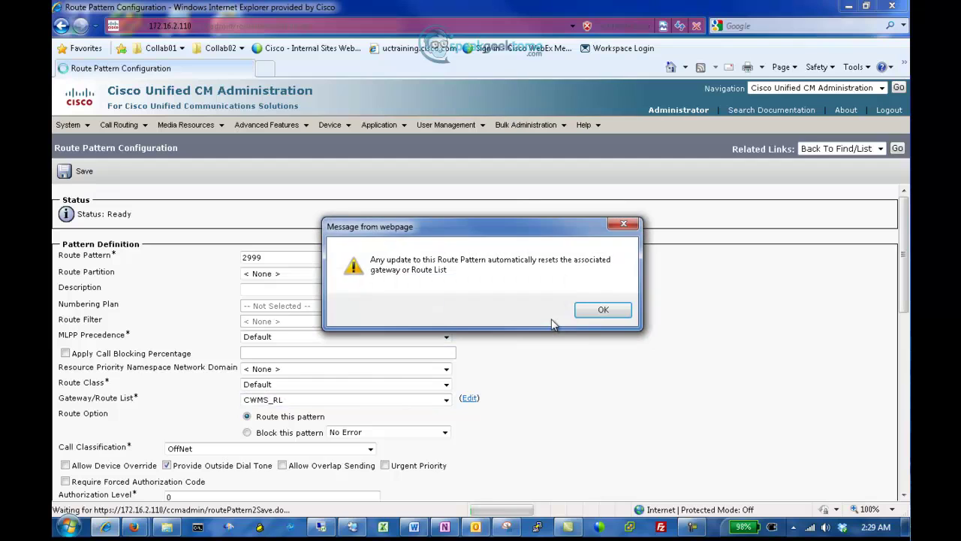
left_click(598, 317)
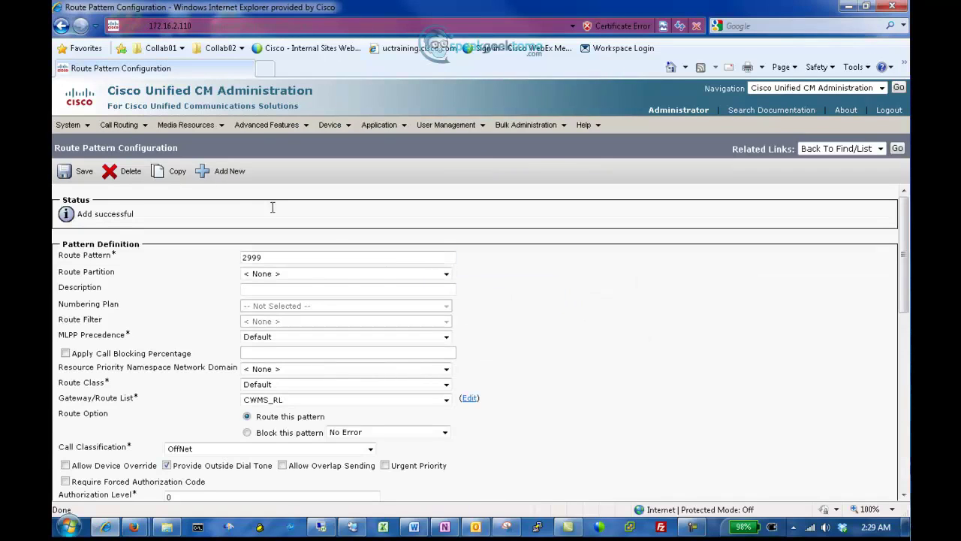
Add SIP pattern cwms01.siteb.com, described 'CWMS App Server 02 SIP redirect', to CWMS_AppSrv01, then copy it
mouse_move(126, 132)
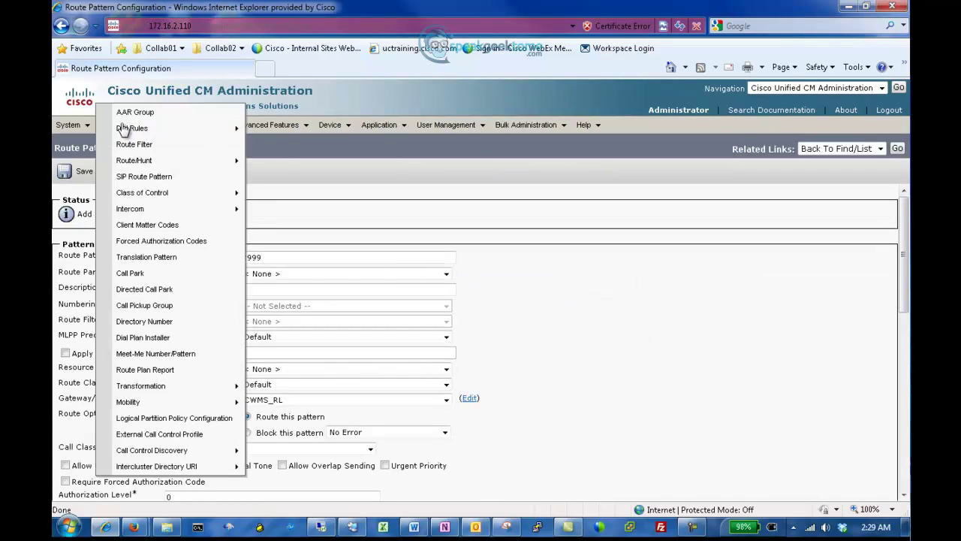
left_click(123, 180)
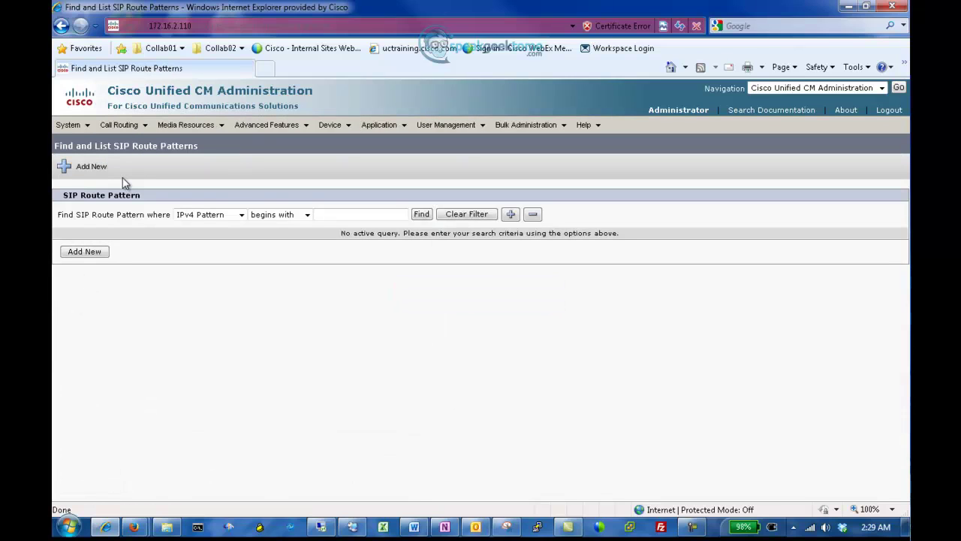
left_click(97, 254)
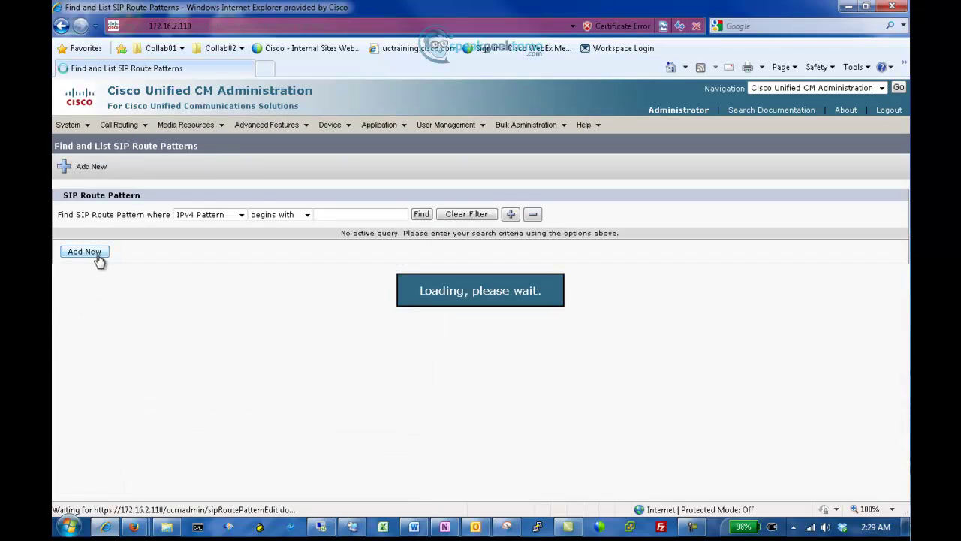
left_click(158, 272)
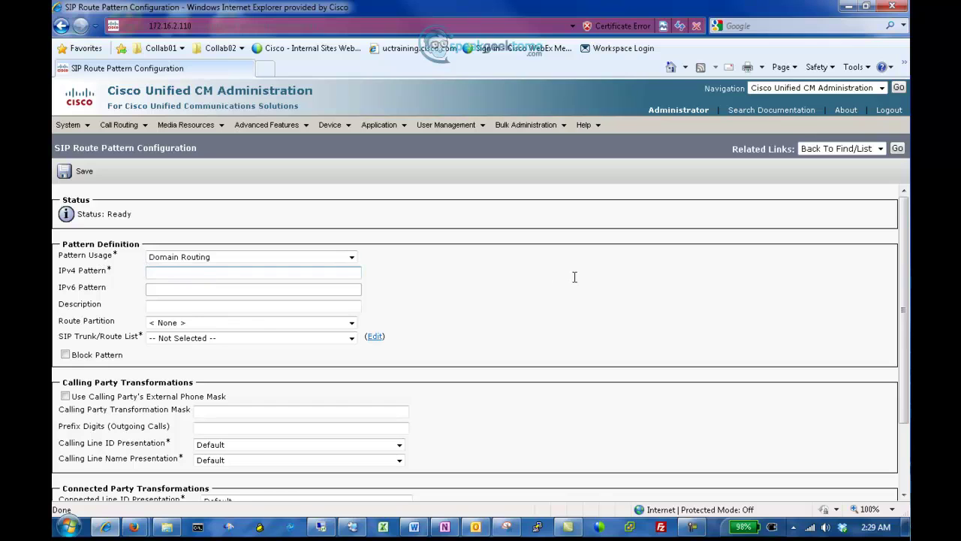
type("cwms01.siteb.com")
key("Tab")
key("Tab")
type("CW")
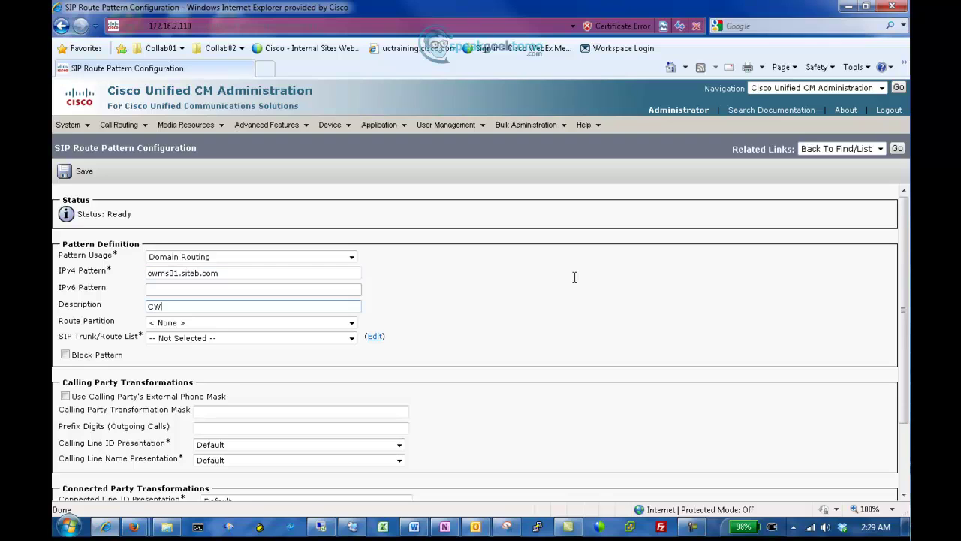
type("MS App Server 02 SIP redirect")
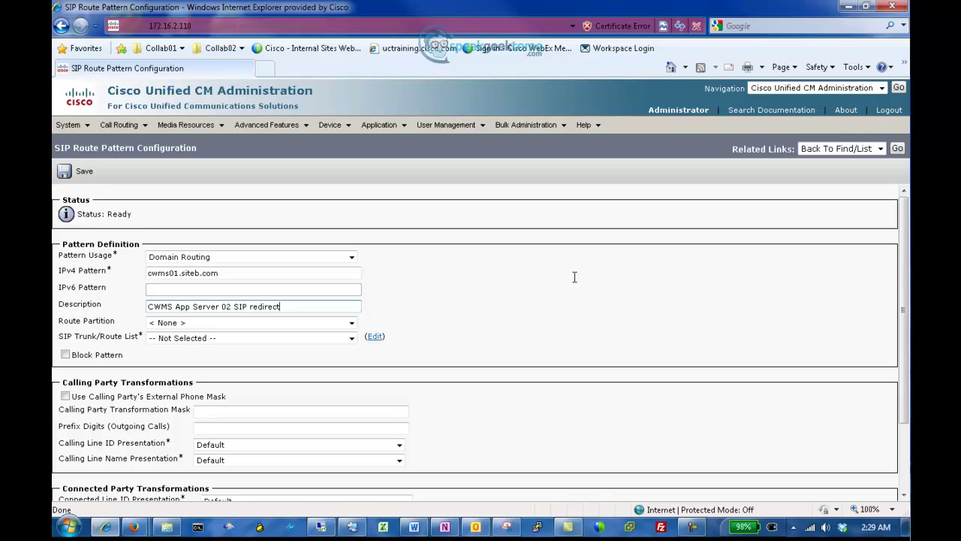
left_click(257, 339)
left_click(237, 367)
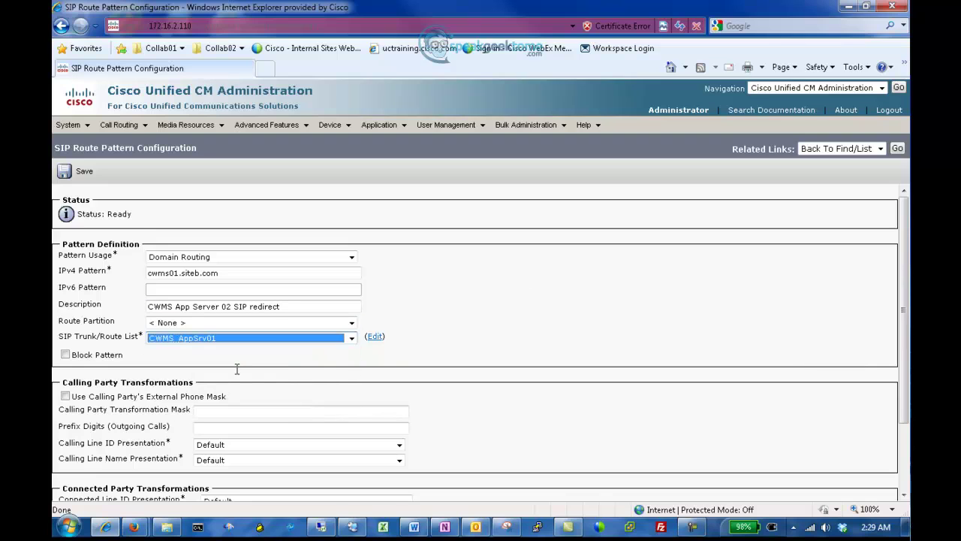
left_click(84, 172)
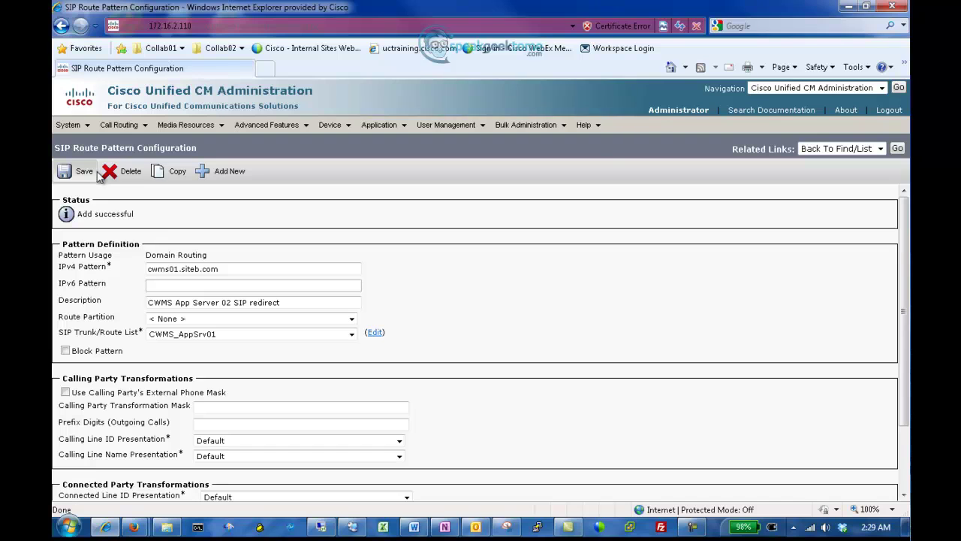
left_click(177, 172)
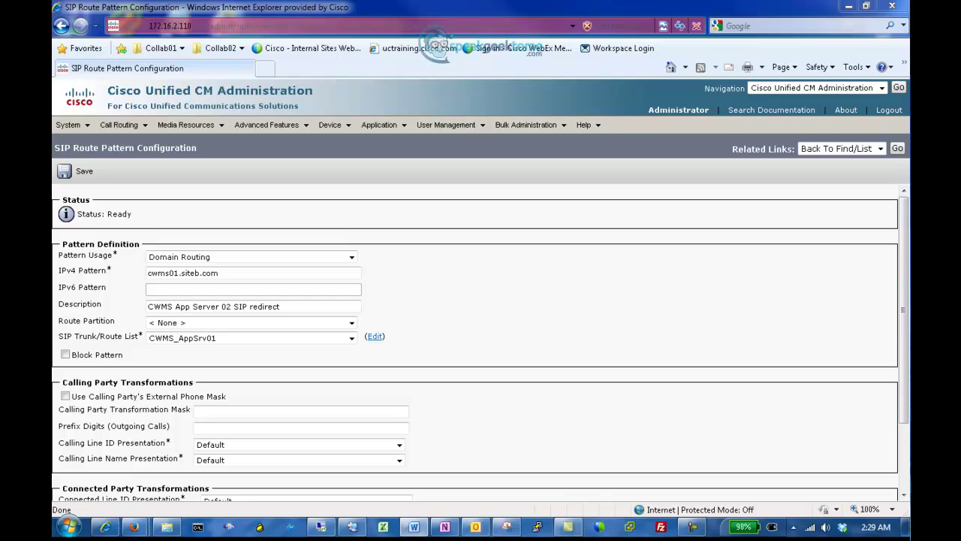
Change the copied pattern to cwms02.siteb.com, route it to CWMS_AppSrv02, and save
left_click(180, 273)
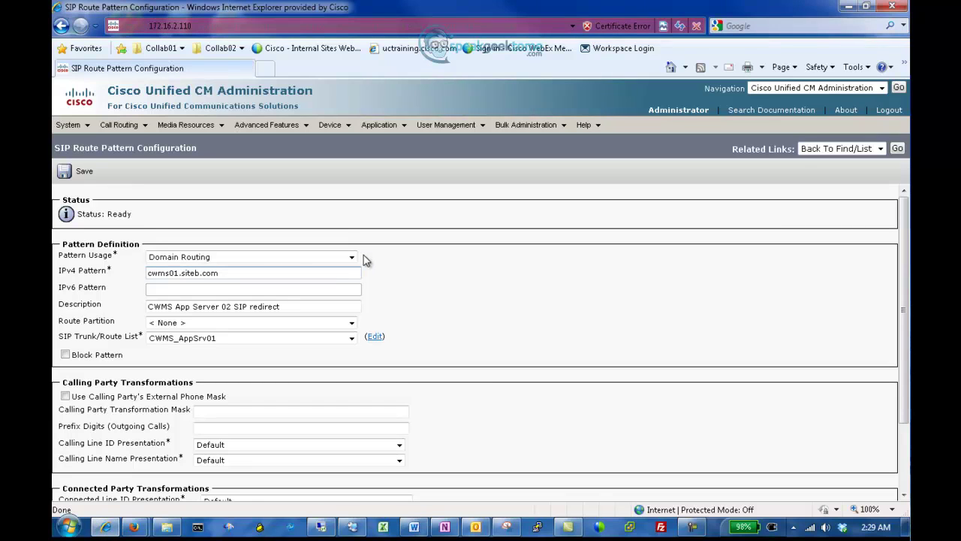
key("BackSpace")
type("2")
left_click(233, 307)
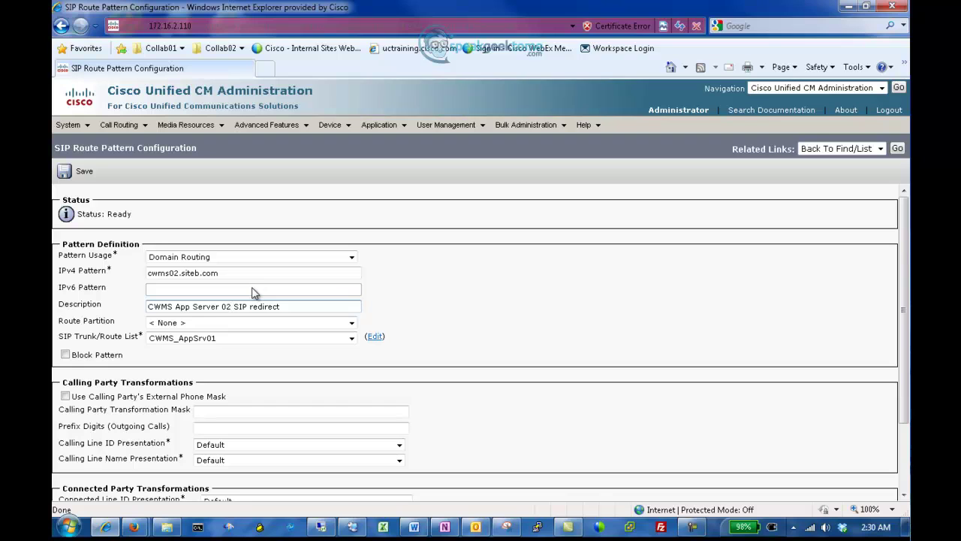
left_click(220, 337)
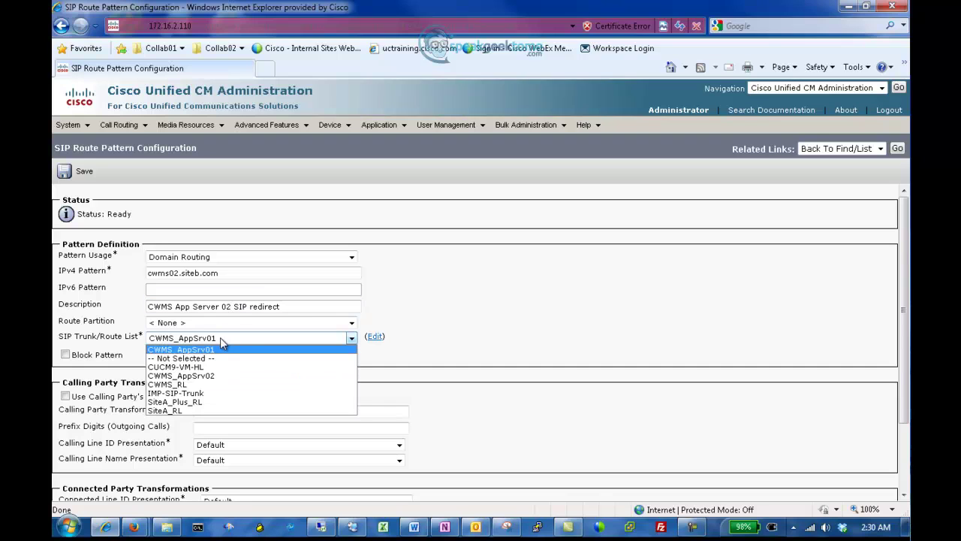
left_click(216, 377)
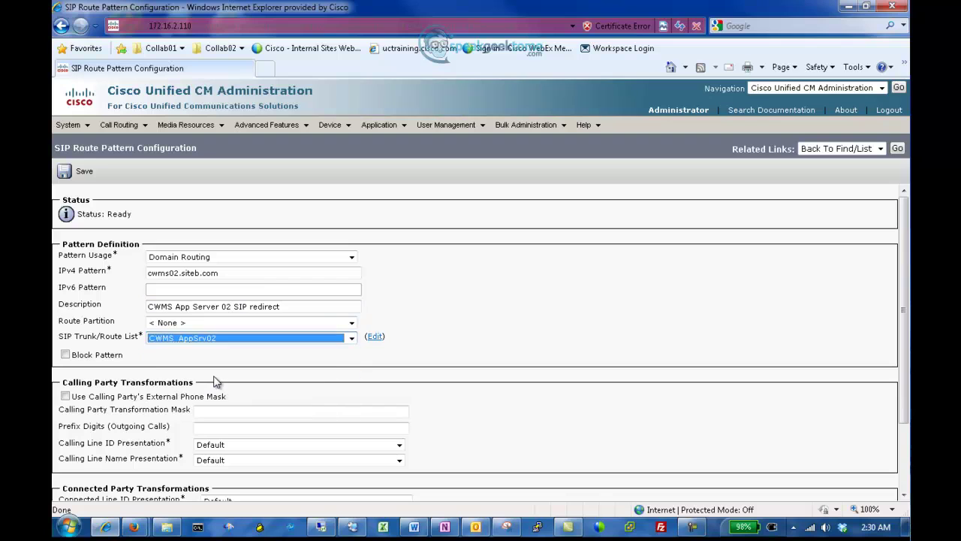
left_click(85, 181)
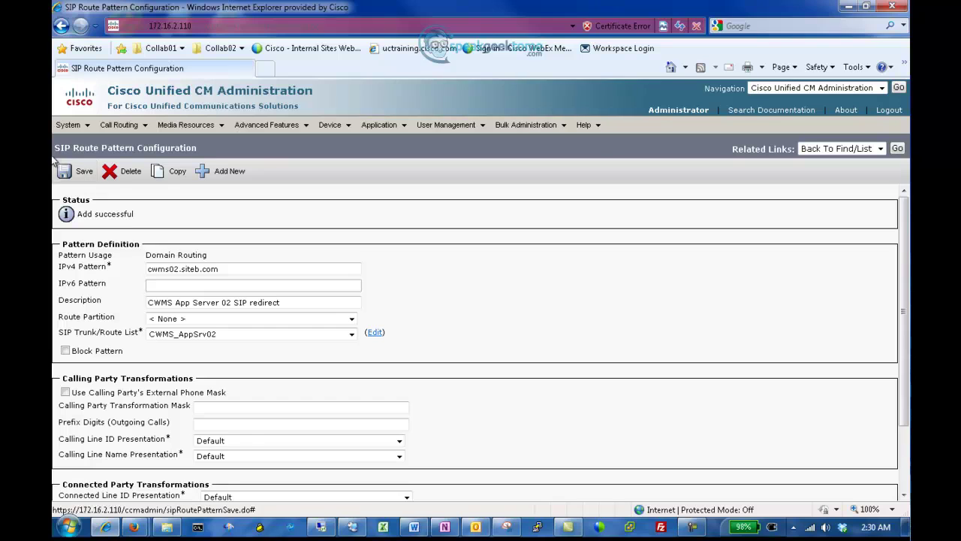
mouse_move(119, 124)
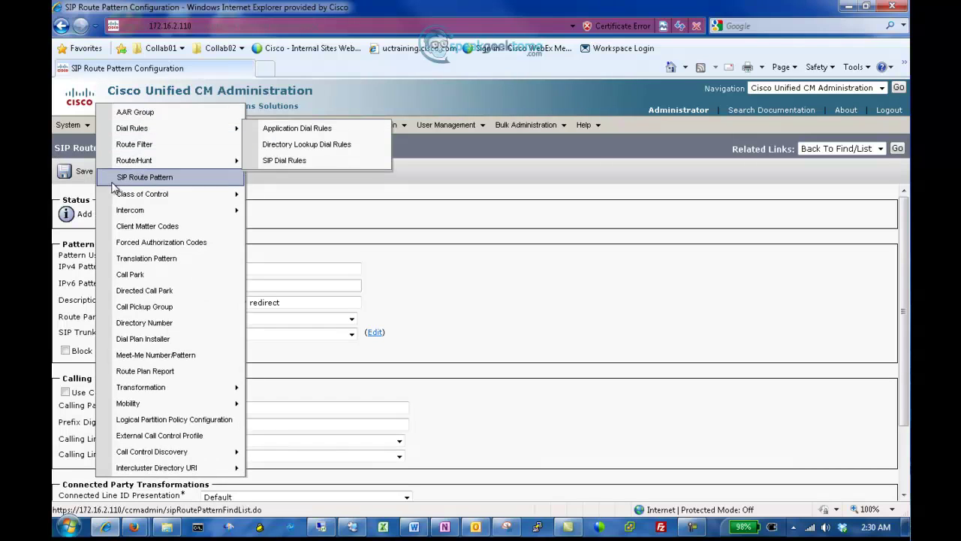
Start a new translation pattern \+1408555XXXX described 'Strip International From WebEx Meeting Server'
left_click(138, 260)
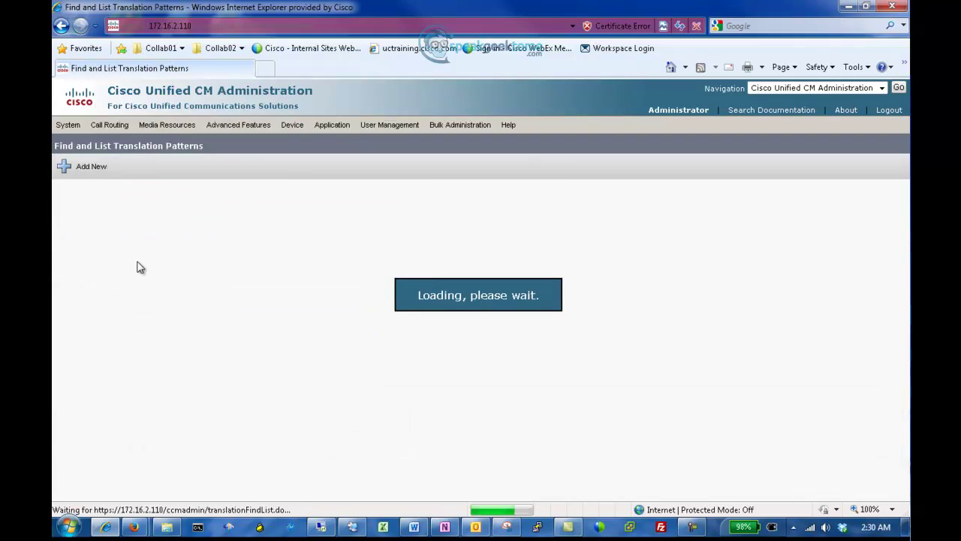
left_click(84, 252)
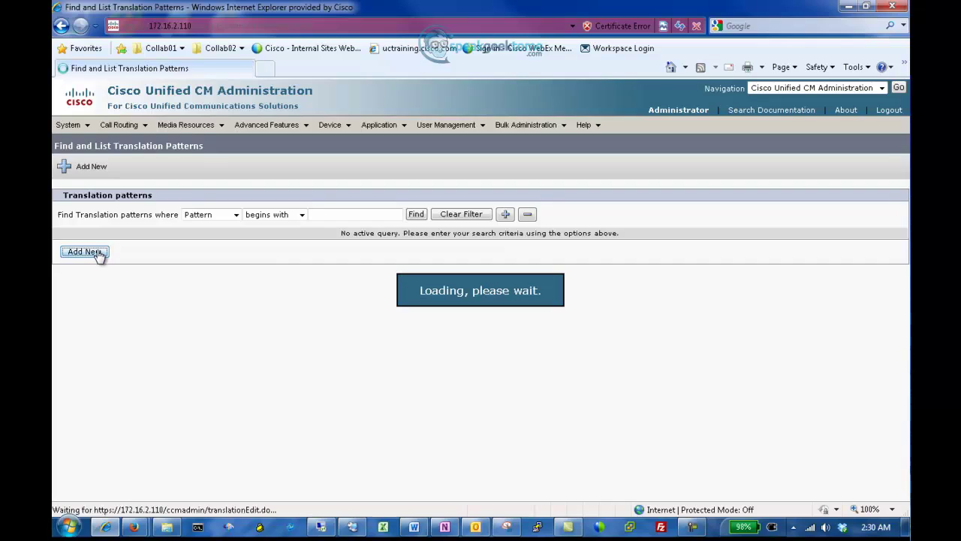
left_click(258, 257)
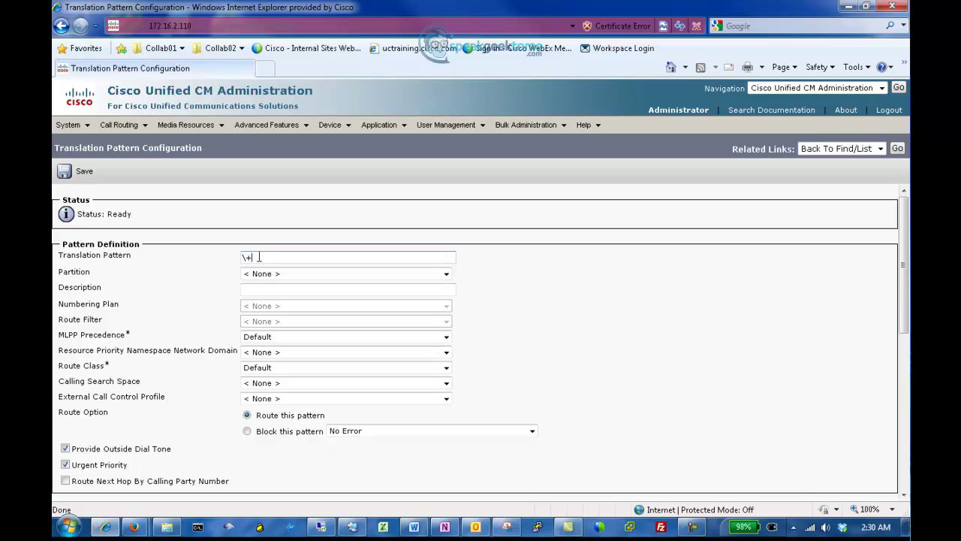
type("\\+1408555XXXX")
left_click(328, 290)
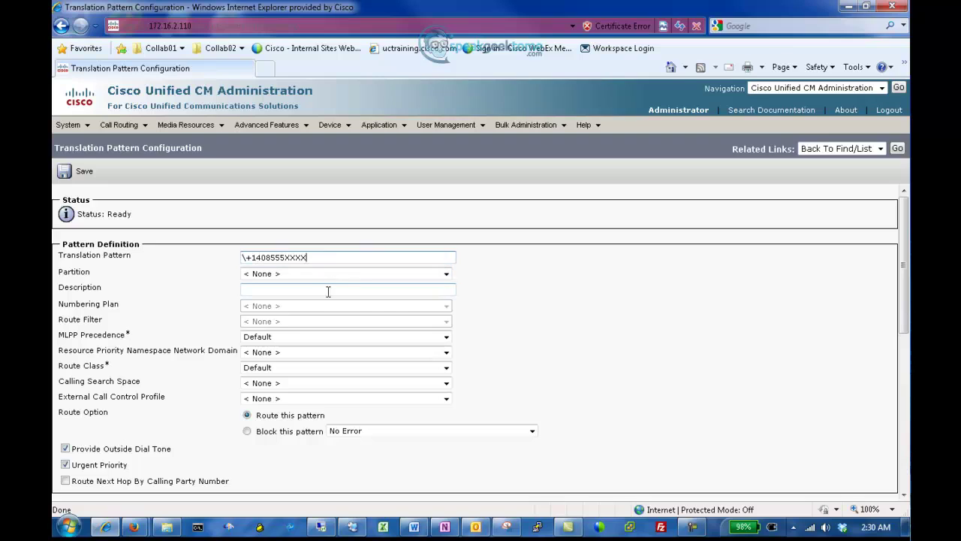
type("Strip Internat")
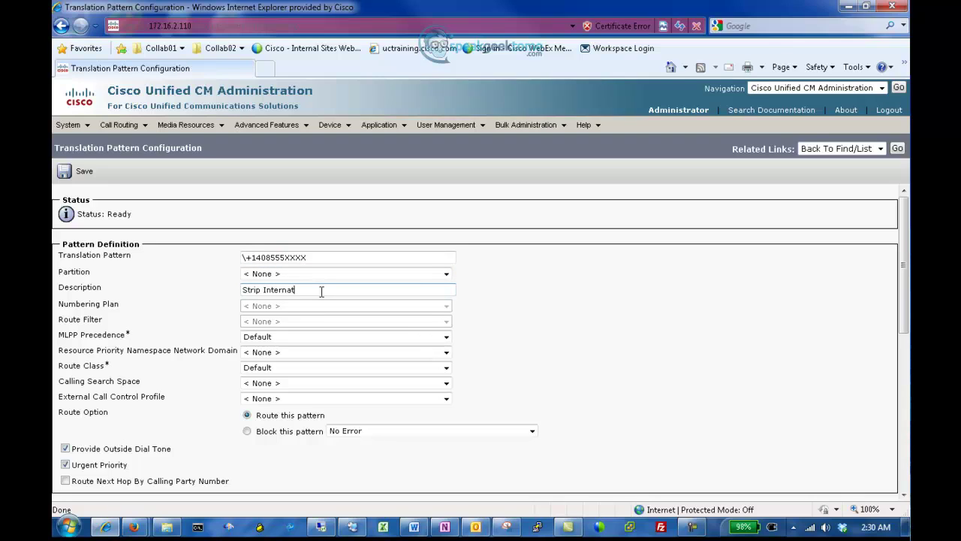
type("ional From WebEx Meeting Server")
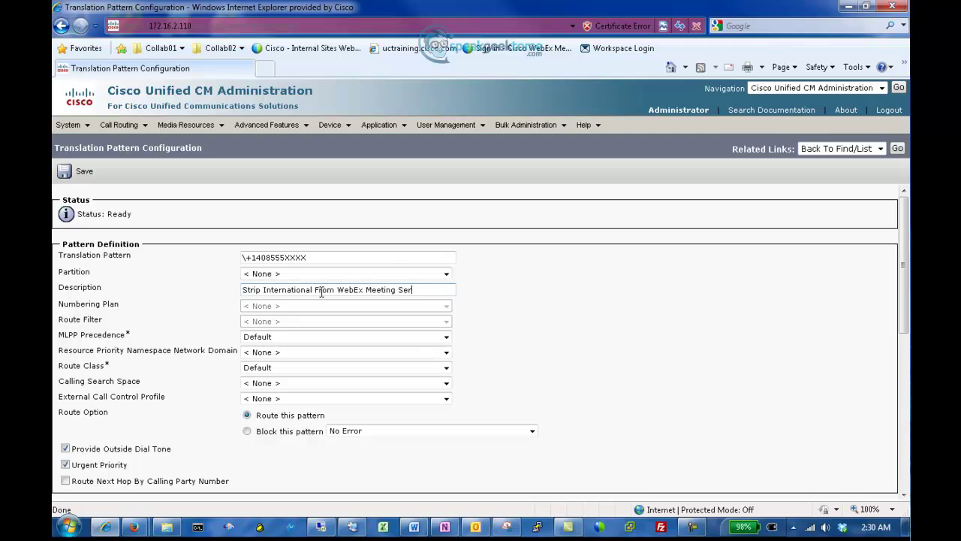
Give the pattern Called Party Transform Mask XXXX and save it
scroll(323, 308, "down", 6)
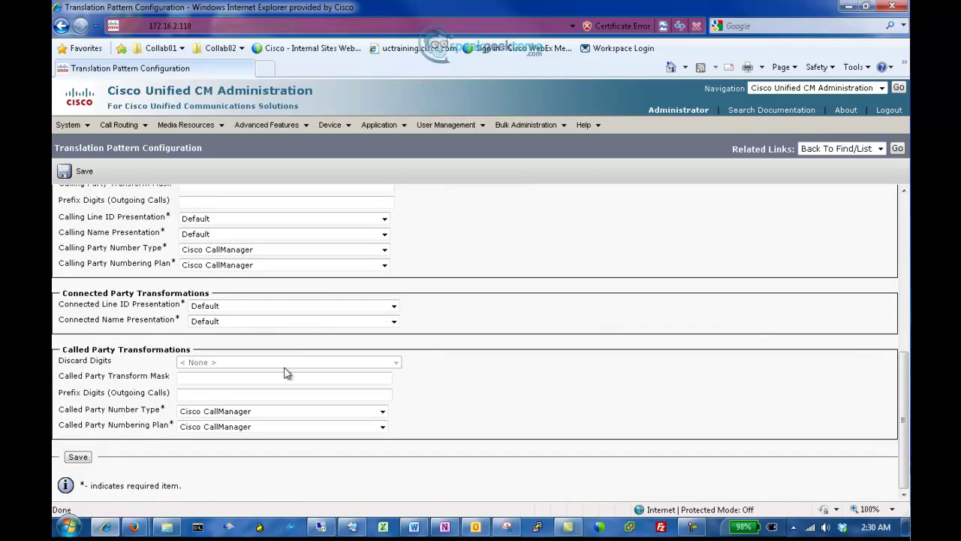
left_click(284, 375)
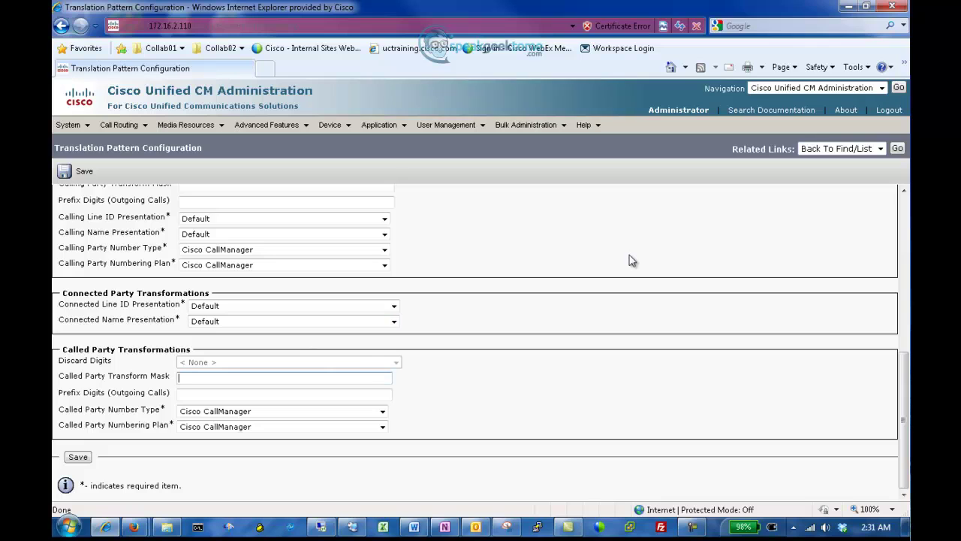
type("XXXX")
left_click(80, 458)
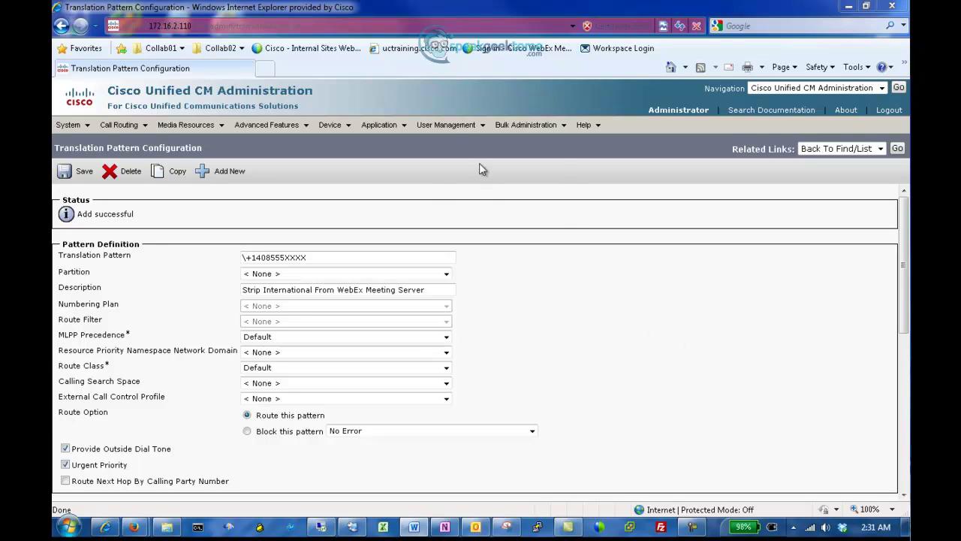
mouse_move(462, 125)
mouse_move(455, 208)
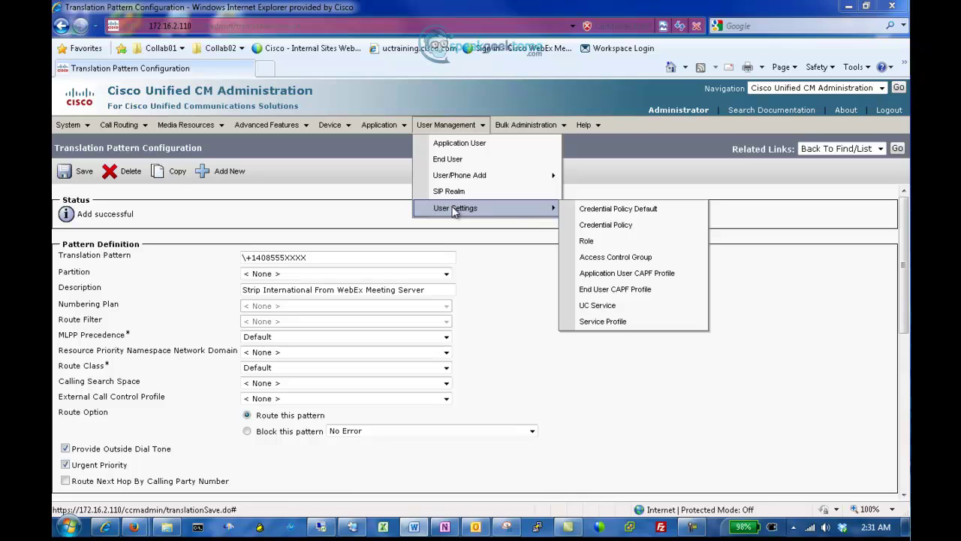
Begin adding a new UC service of type Conferencing
left_click(636, 308)
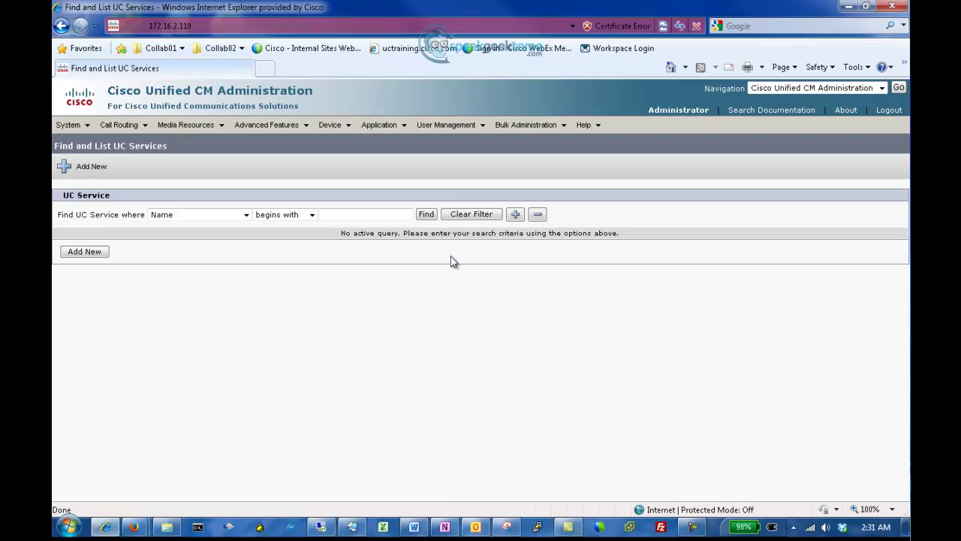
left_click(426, 216)
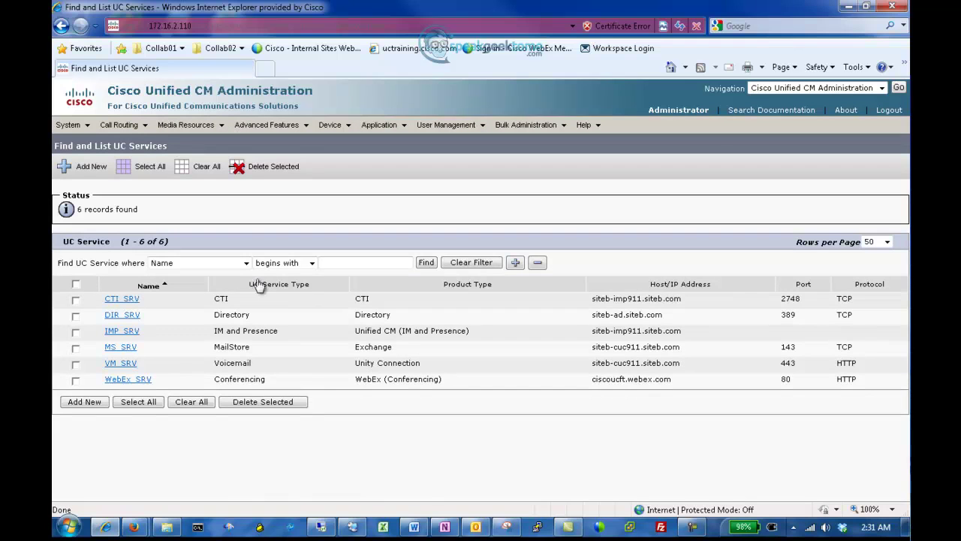
left_click(89, 171)
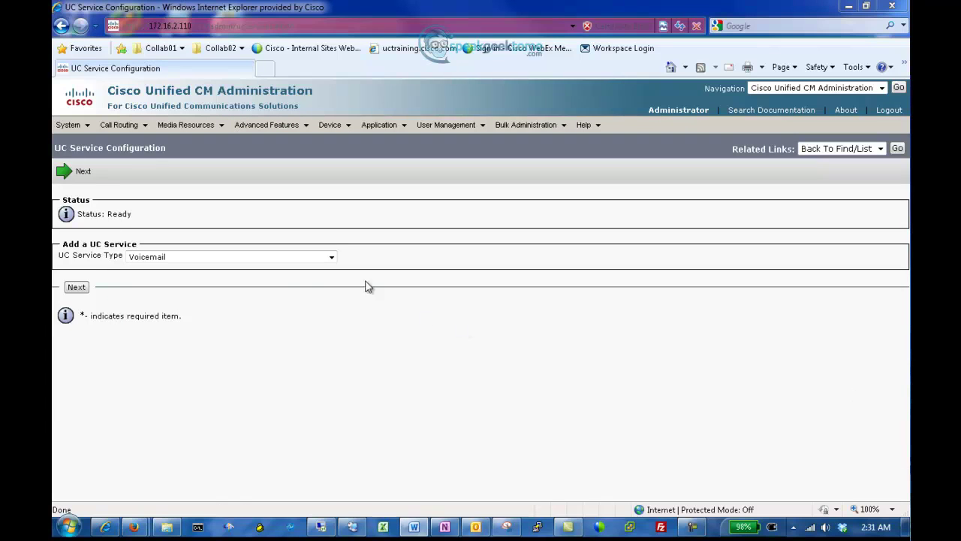
left_click(289, 263)
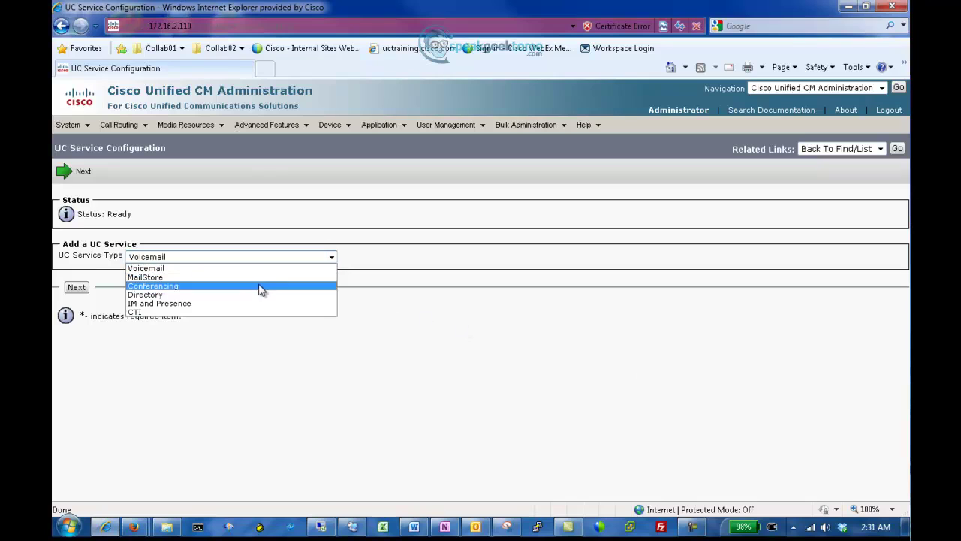
left_click(260, 287)
left_click(76, 291)
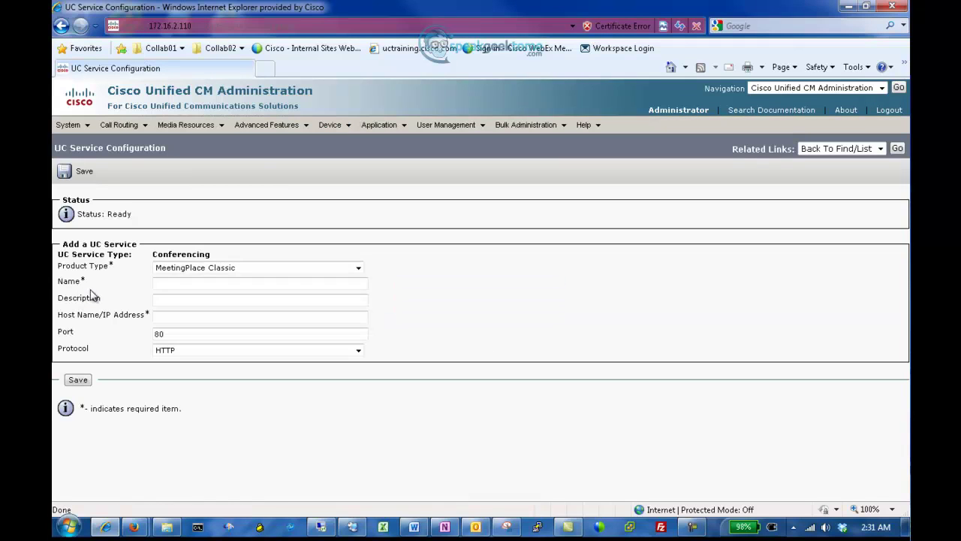
Save WebEx (Conferencing) service CWMS01_SRV, description 'CWMS Service', host cwms01.siteb.com, without SSO
left_click(185, 269)
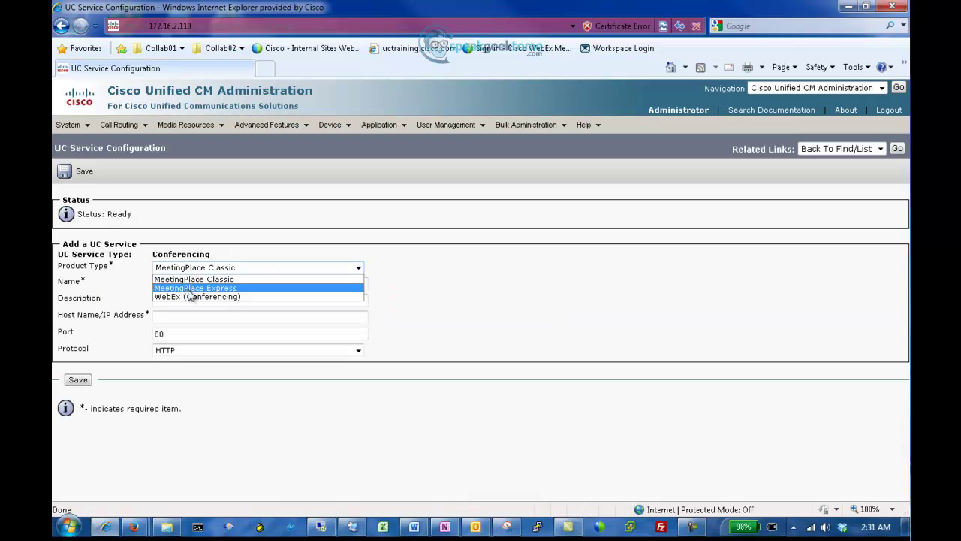
left_click(189, 297)
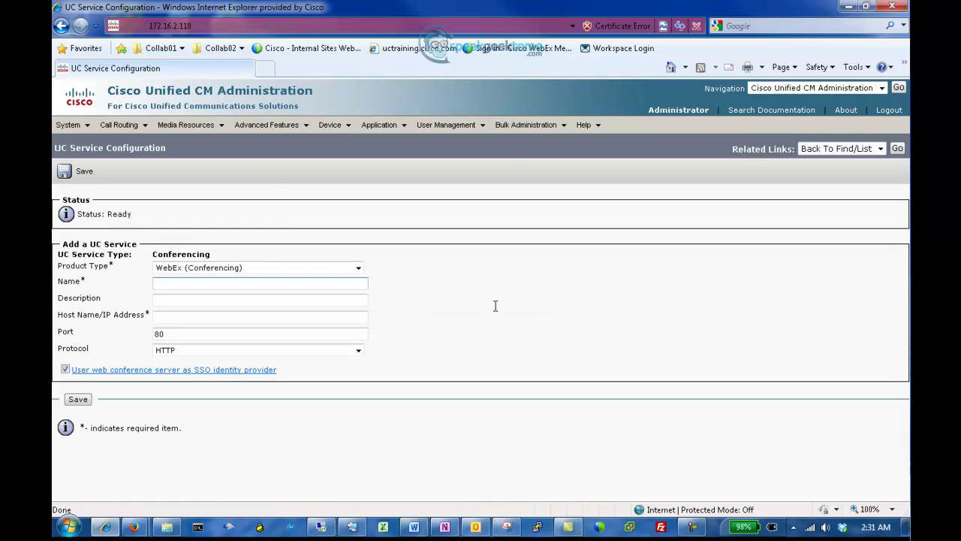
type("CWMS01_SRV")
key("Tab")
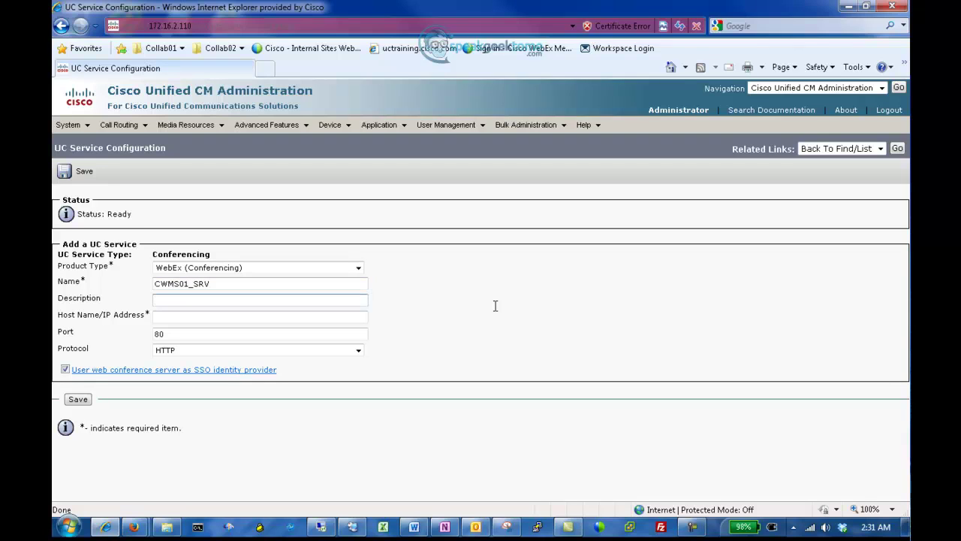
type("CWMS Service")
key("Tab")
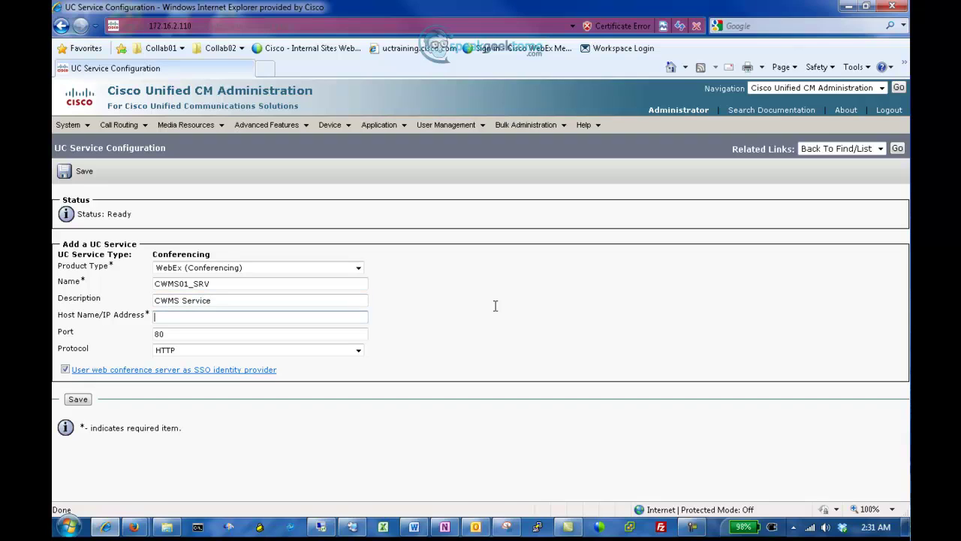
type("cwms01.siteb.com")
left_click(66, 369)
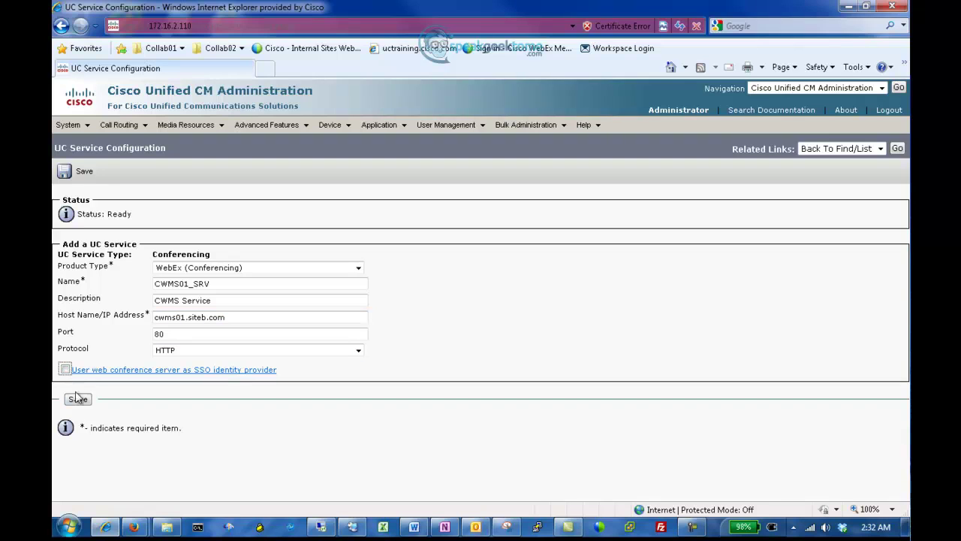
left_click(78, 399)
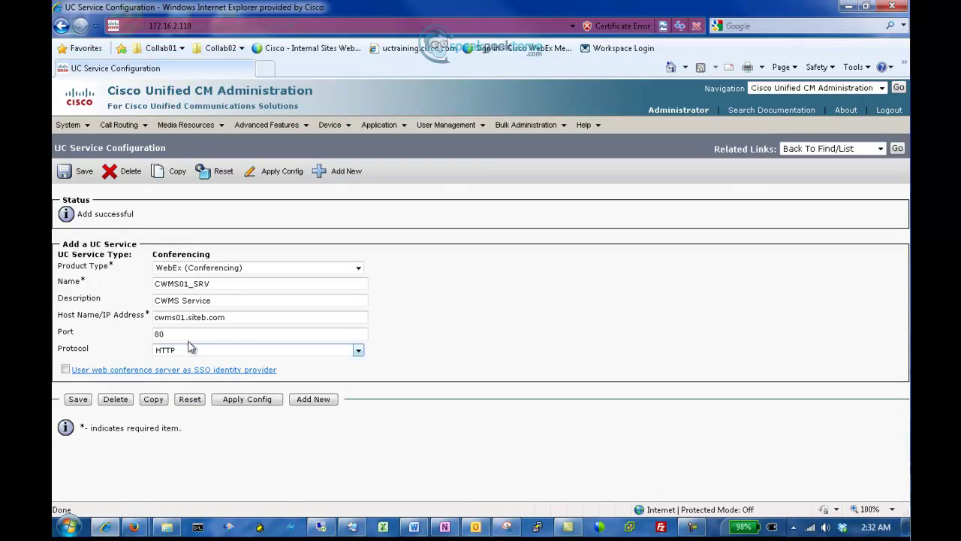
Copy CWMS01_SRV as CWMS02_SRV with host cwms02.siteb.com and save it
left_click(152, 399)
left_click(184, 283)
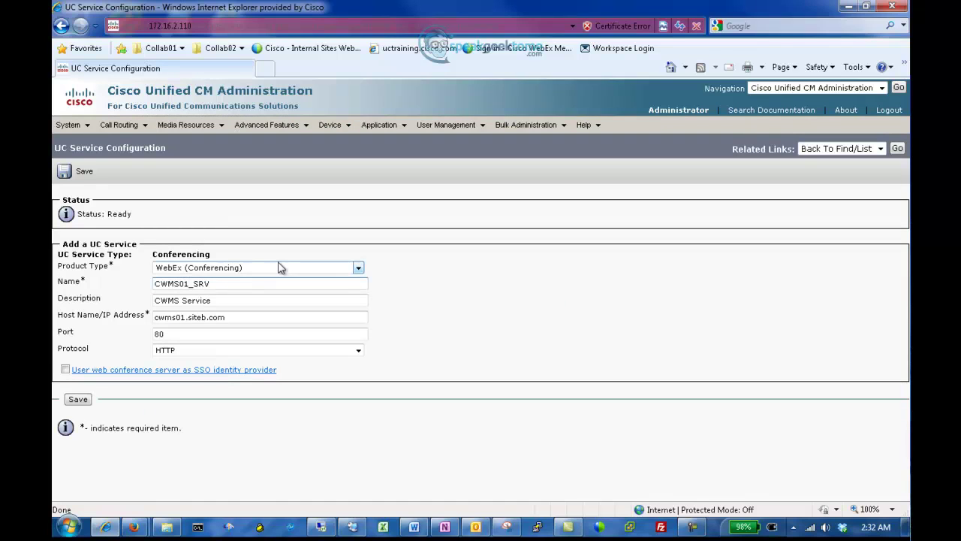
key("BackSpace")
type("2")
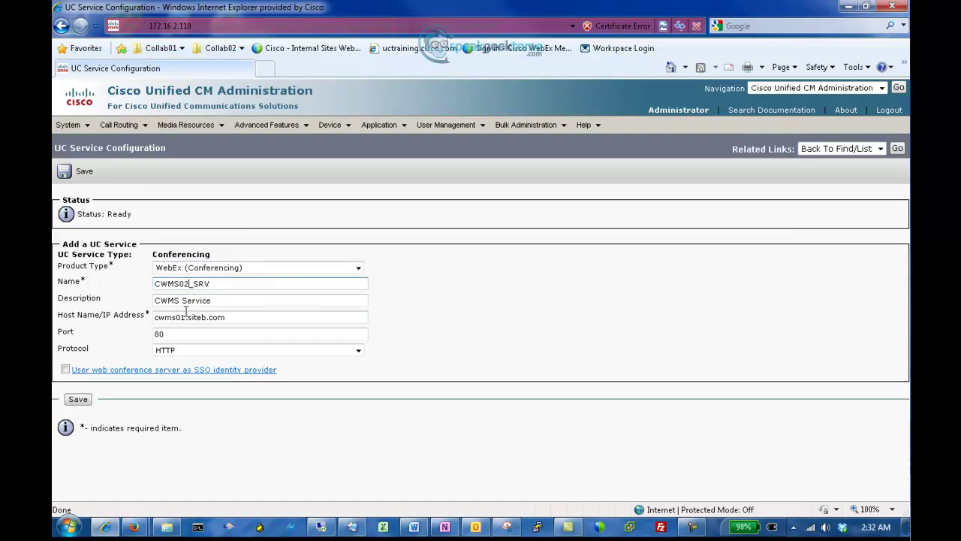
left_click(185, 317)
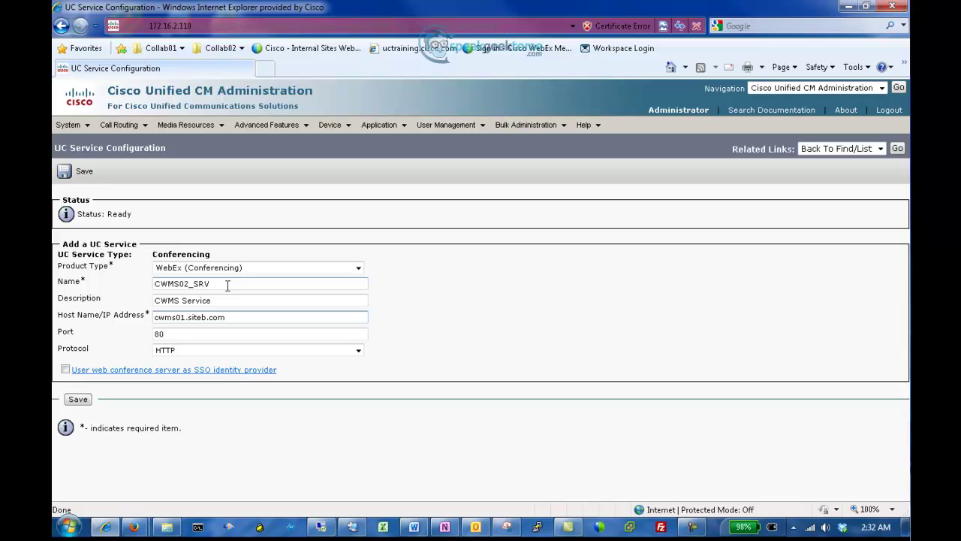
key("BackSpace")
type("2")
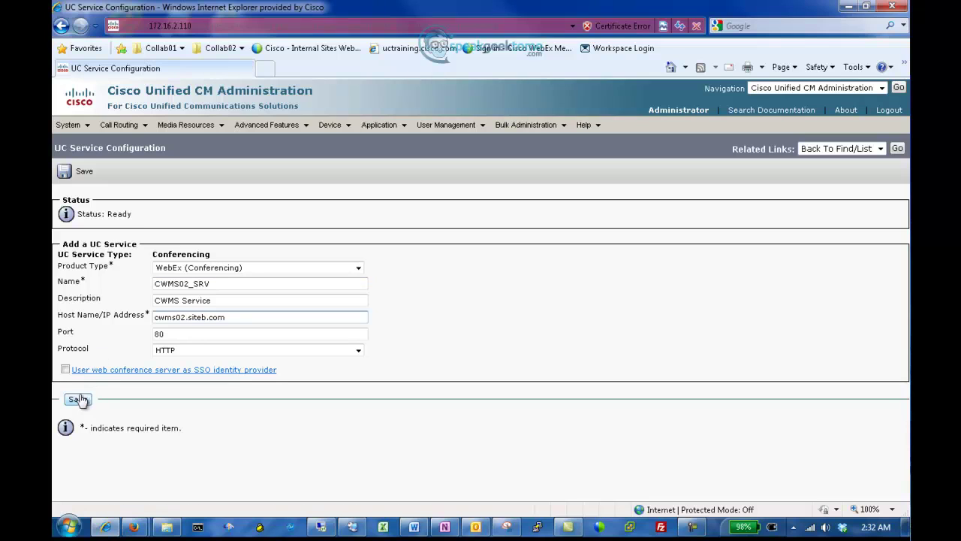
left_click(78, 399)
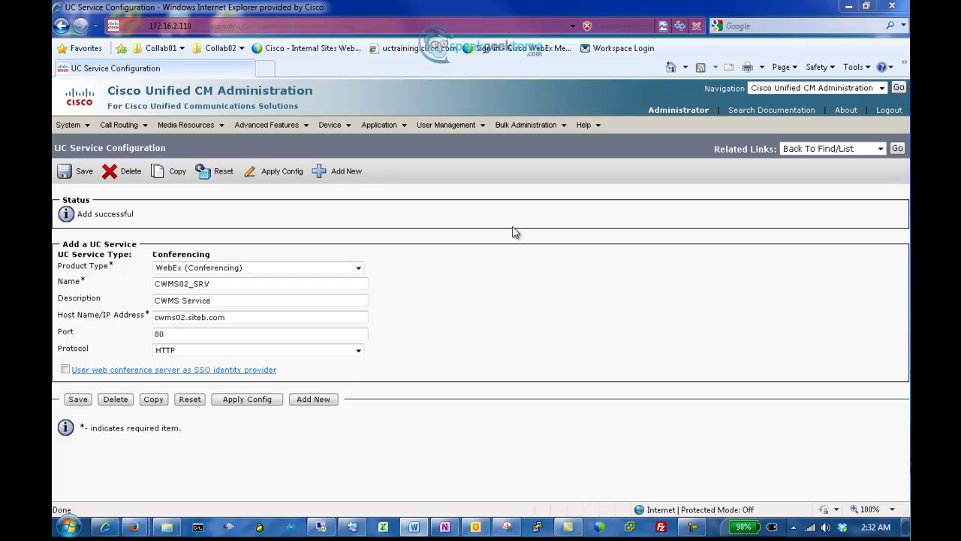
left_click(464, 133)
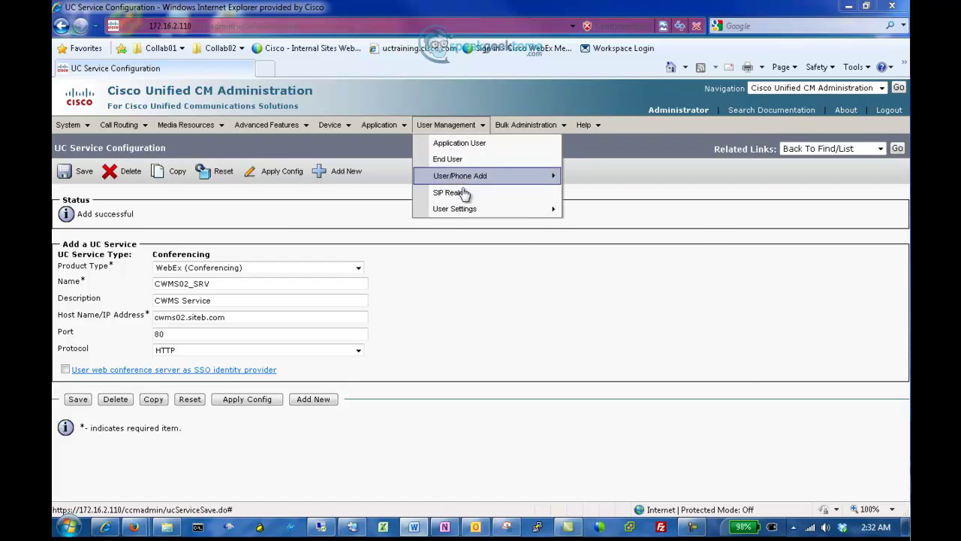
In Student_SrvPro, set conferencing primary CWMS01_SRV and secondary WebEx_SRV, then save
mouse_move(461, 208)
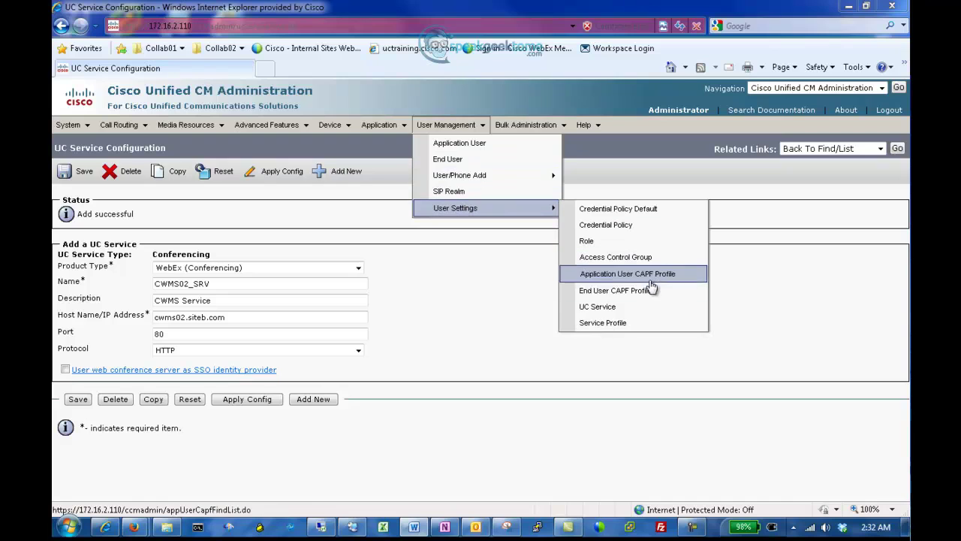
left_click(650, 328)
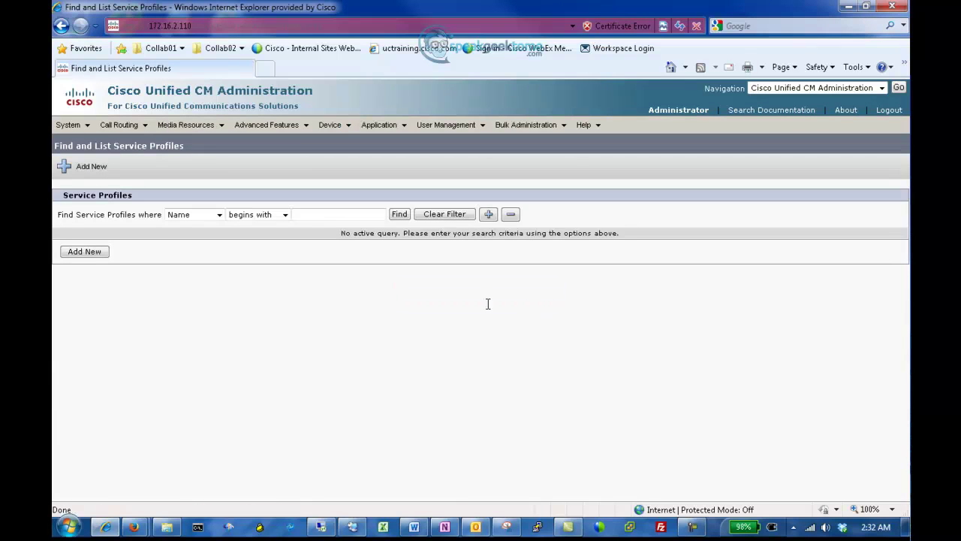
left_click(399, 214)
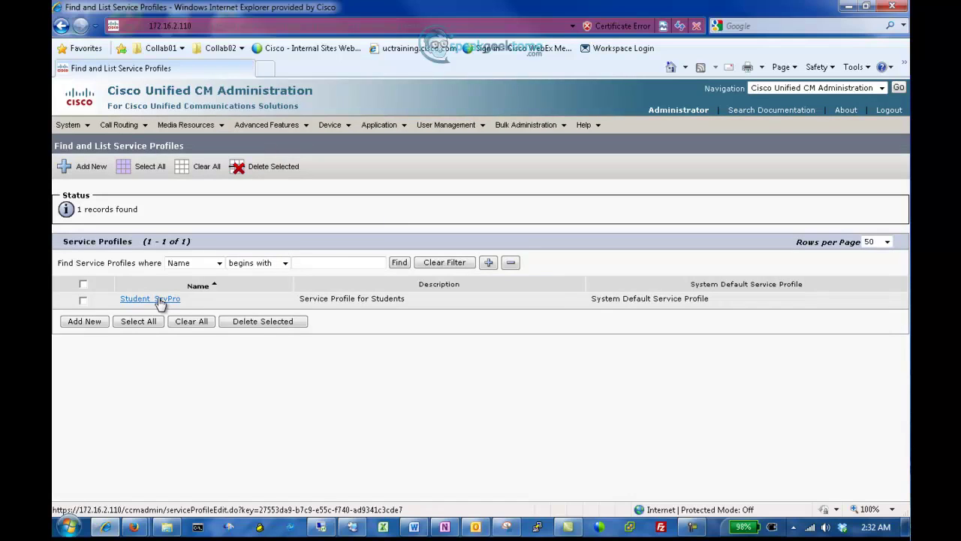
left_click(159, 299)
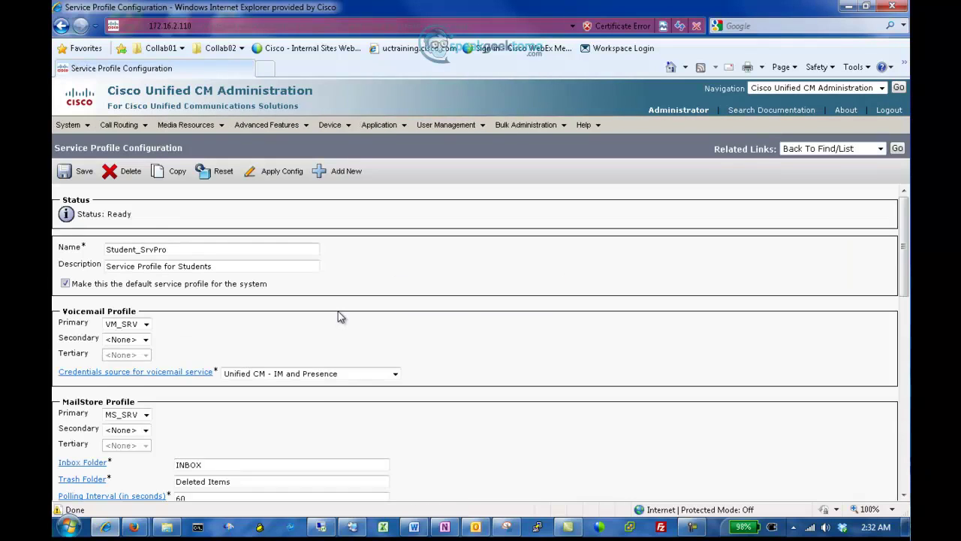
scroll(337, 317, "down", 4)
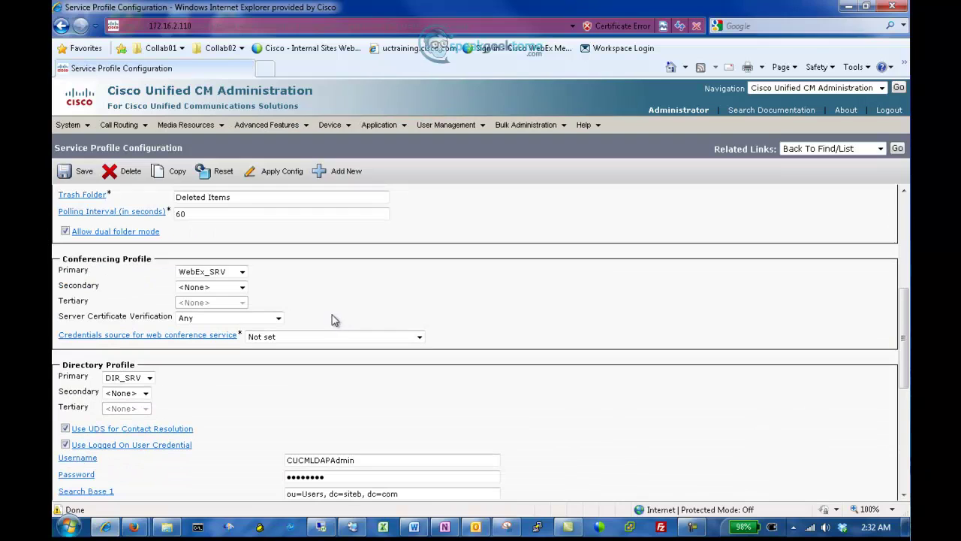
left_click(243, 273)
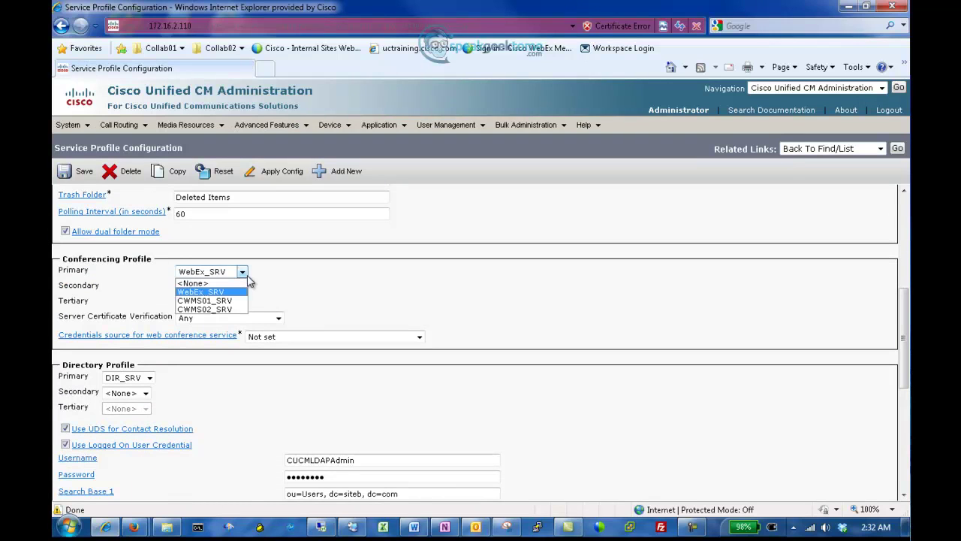
left_click(239, 301)
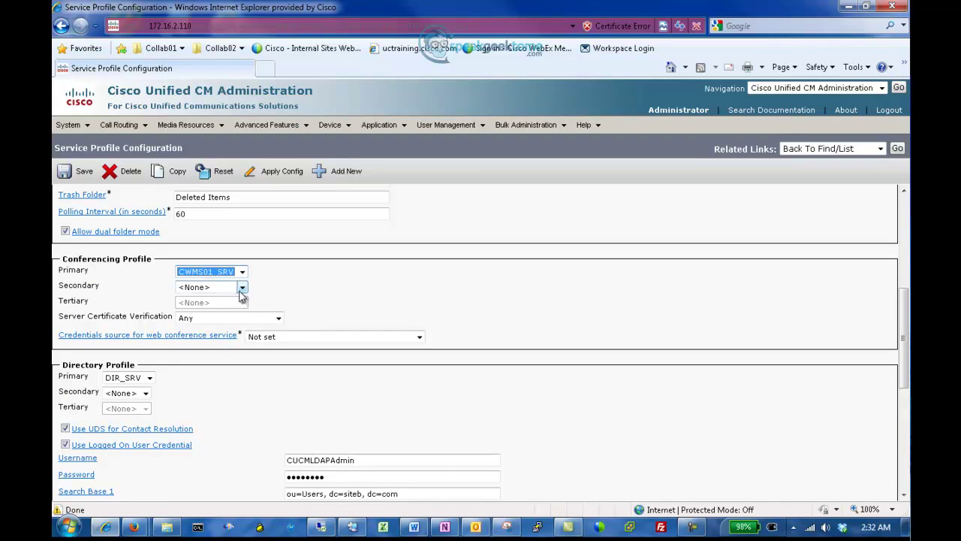
left_click(242, 288)
left_click(233, 307)
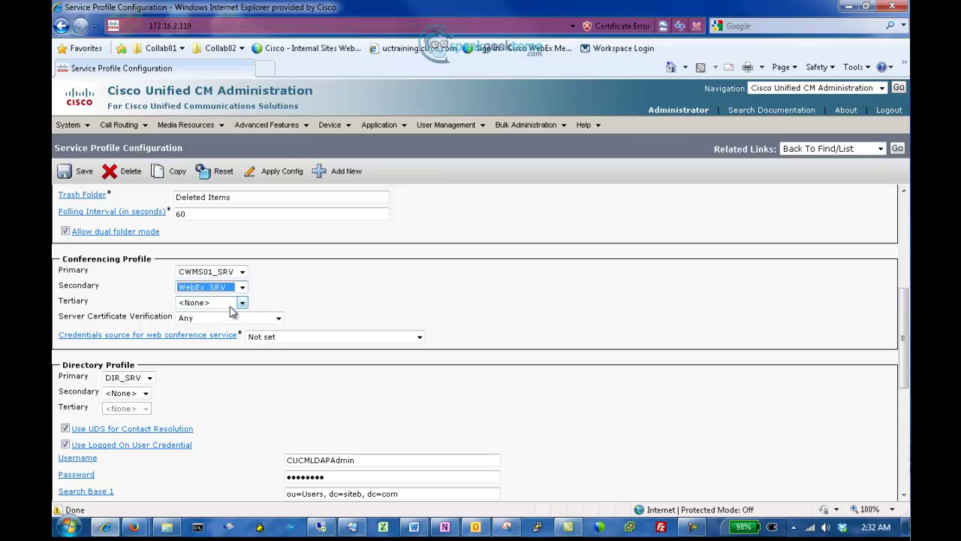
left_click(77, 171)
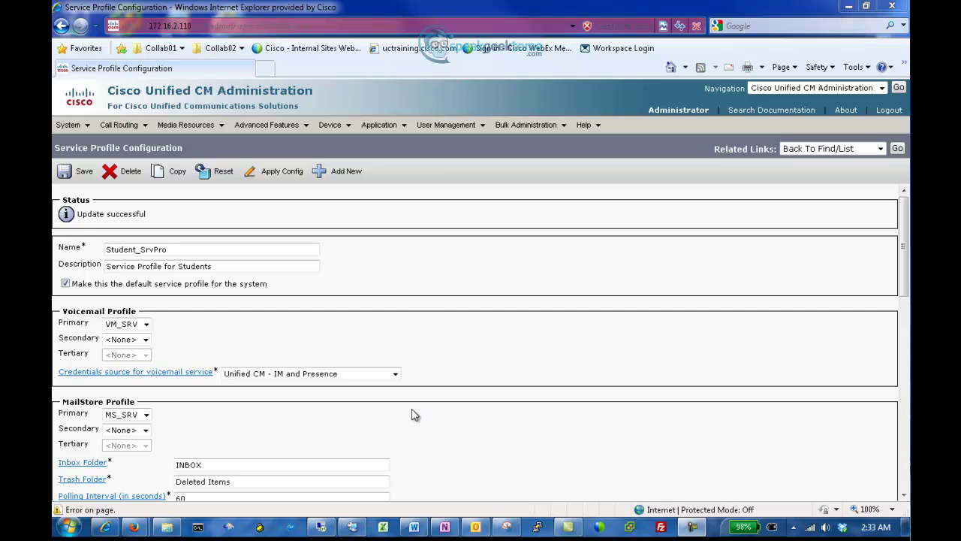
mouse_move(349, 533)
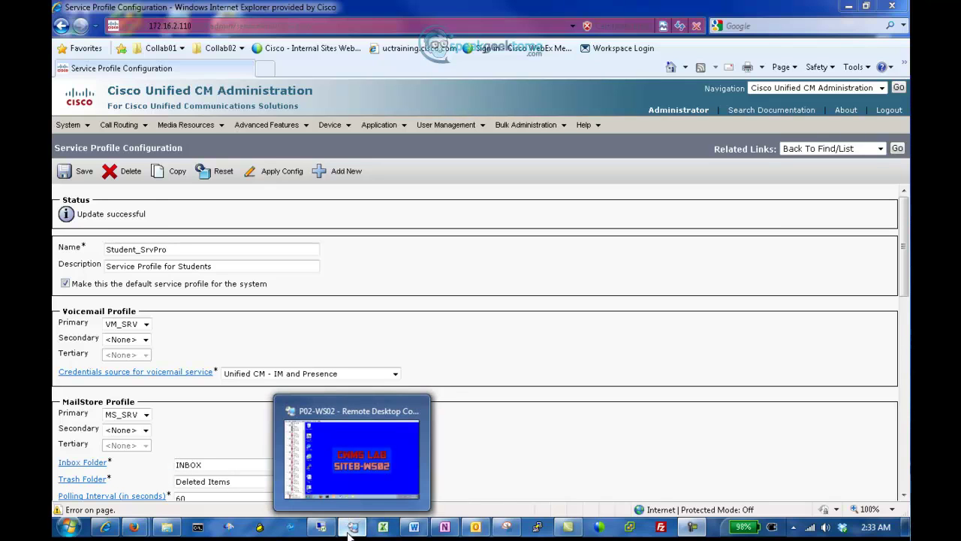
Launch Cisco Jabber on the remote desktop and start the Meetings host account setup in Options
left_click(349, 533)
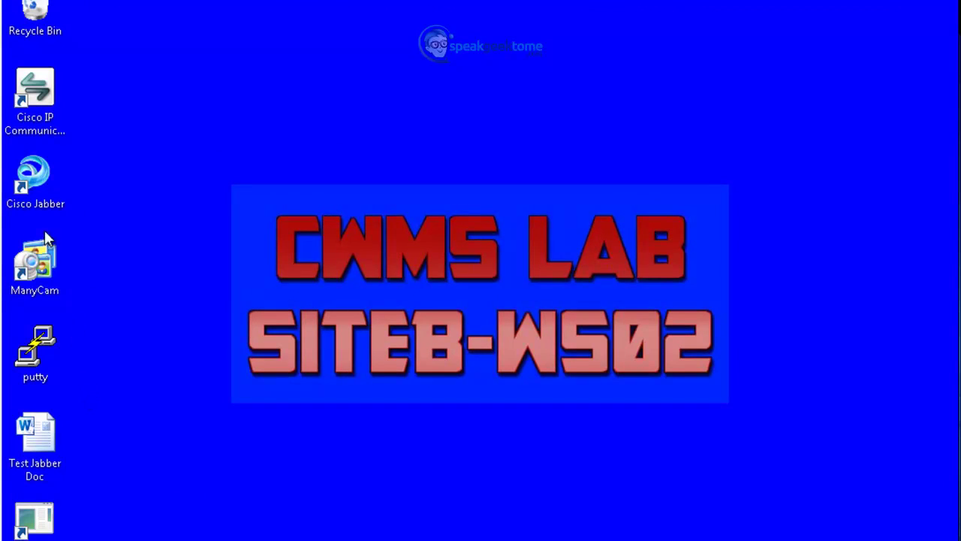
double_click(34, 177)
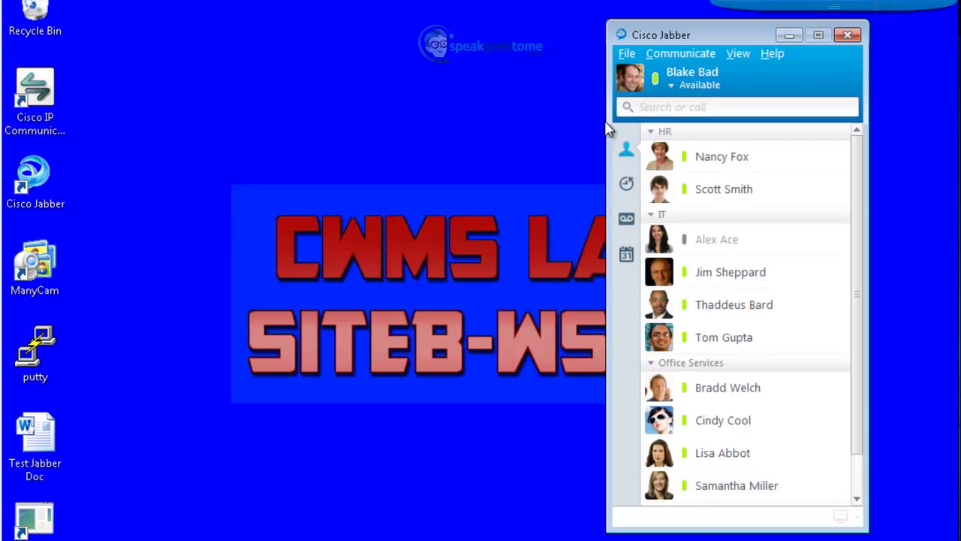
left_click(630, 56)
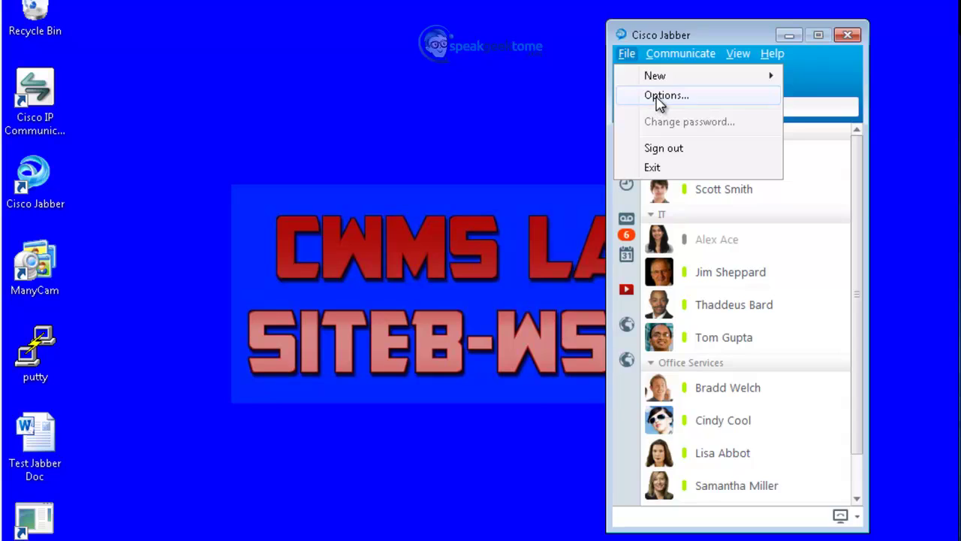
left_click(657, 96)
left_click_drag(665, 206, 478, 91)
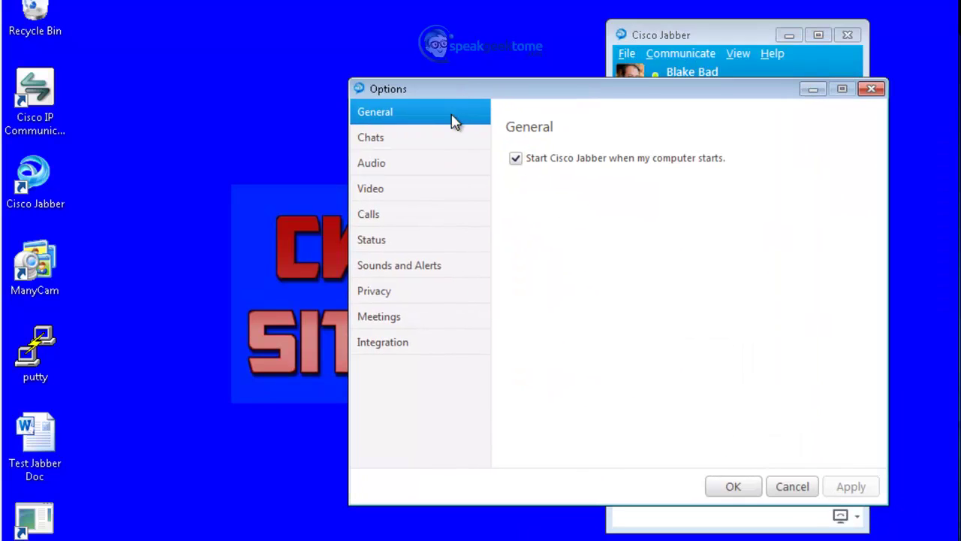
left_click(385, 317)
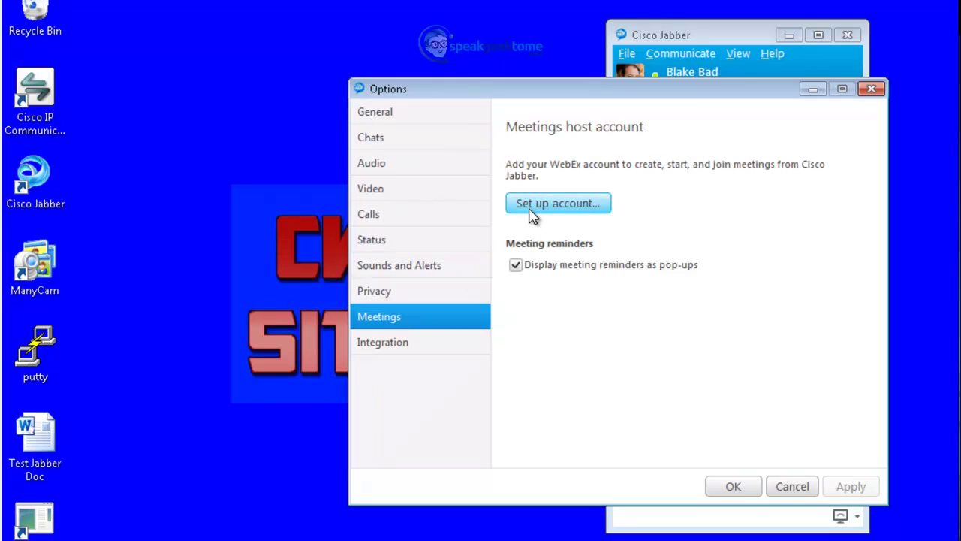
left_click(558, 204)
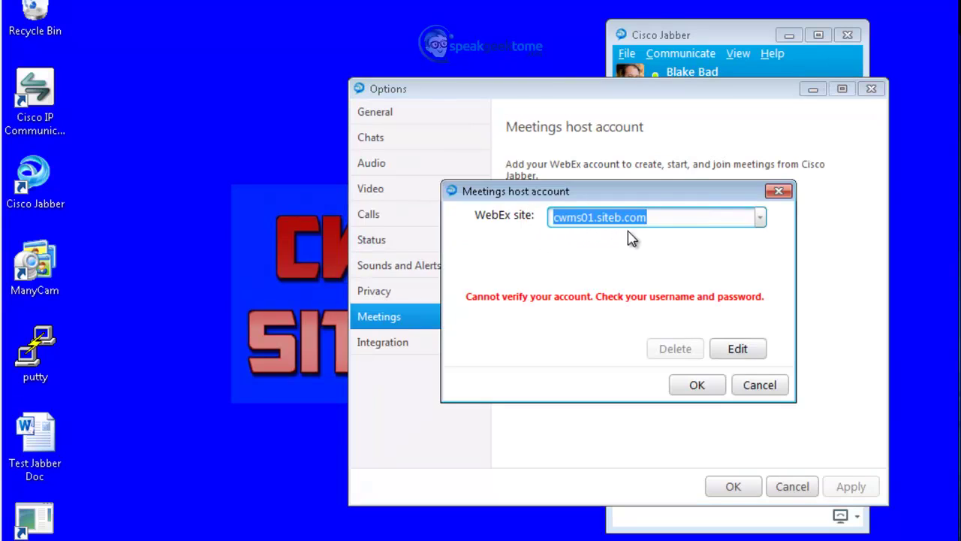